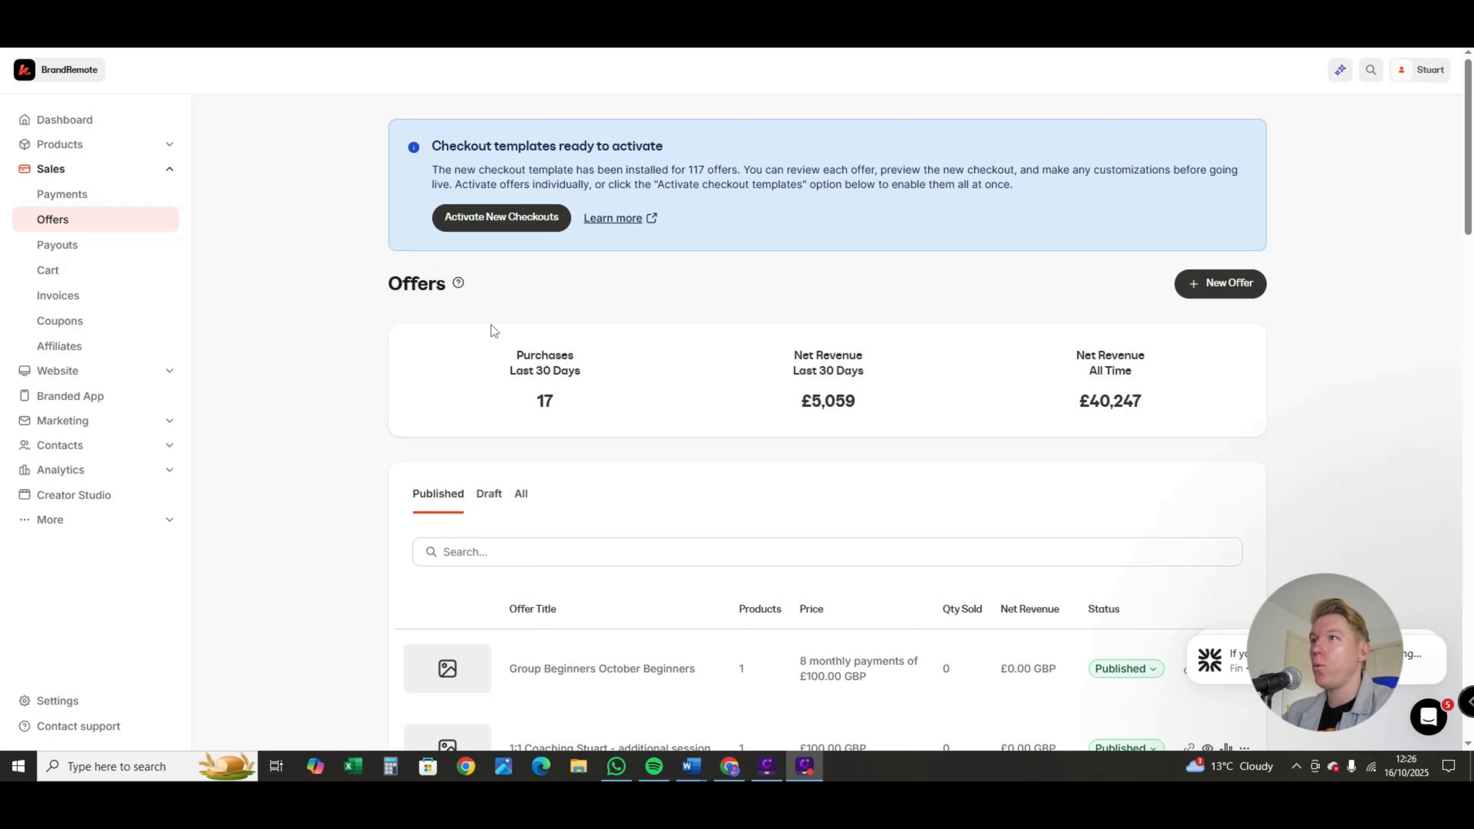
# Step: Start a new offer and title it "Basic Course"
pyautogui.click(60, 226)
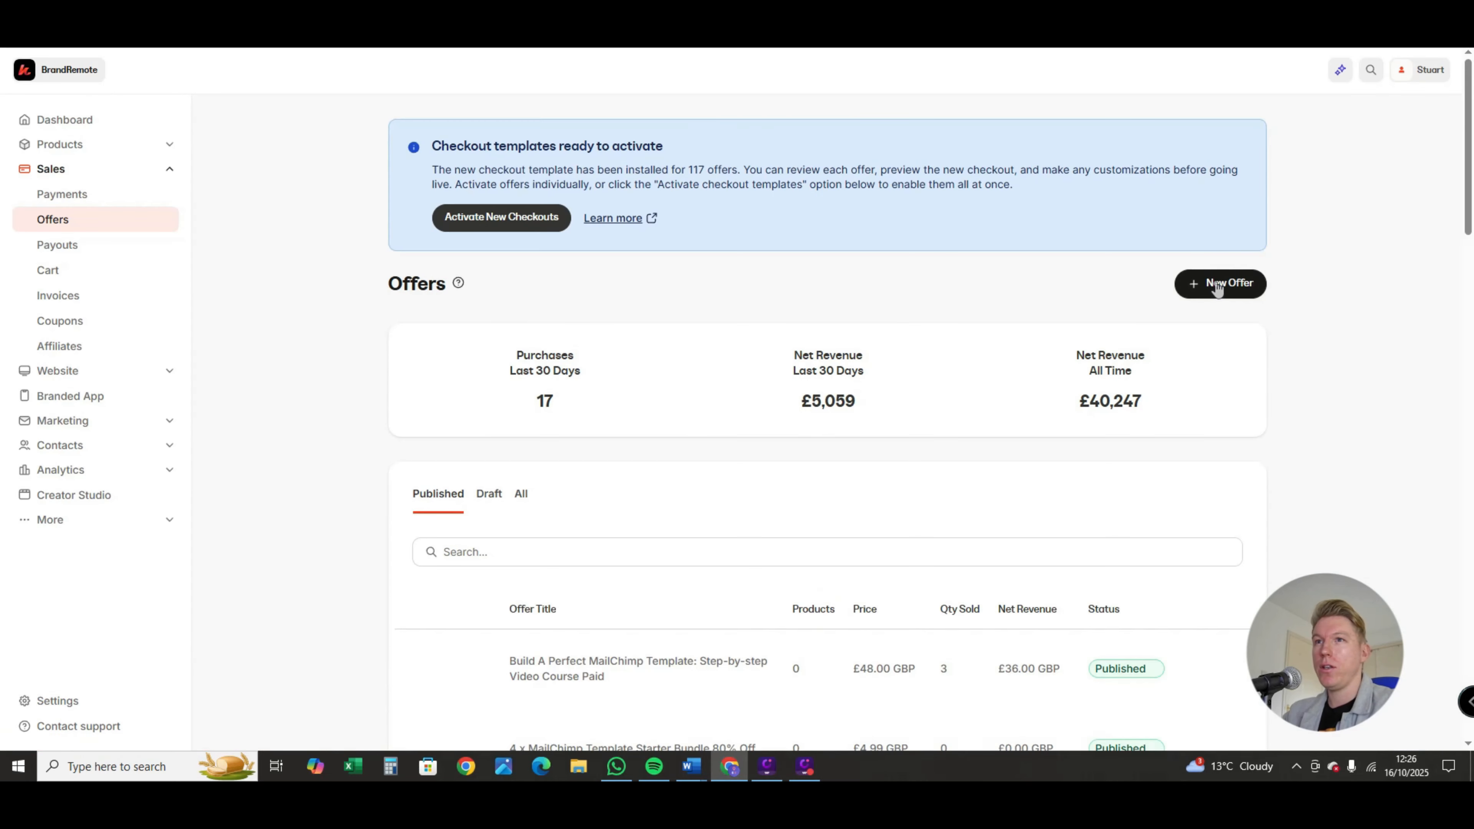
pyautogui.click(1217, 283)
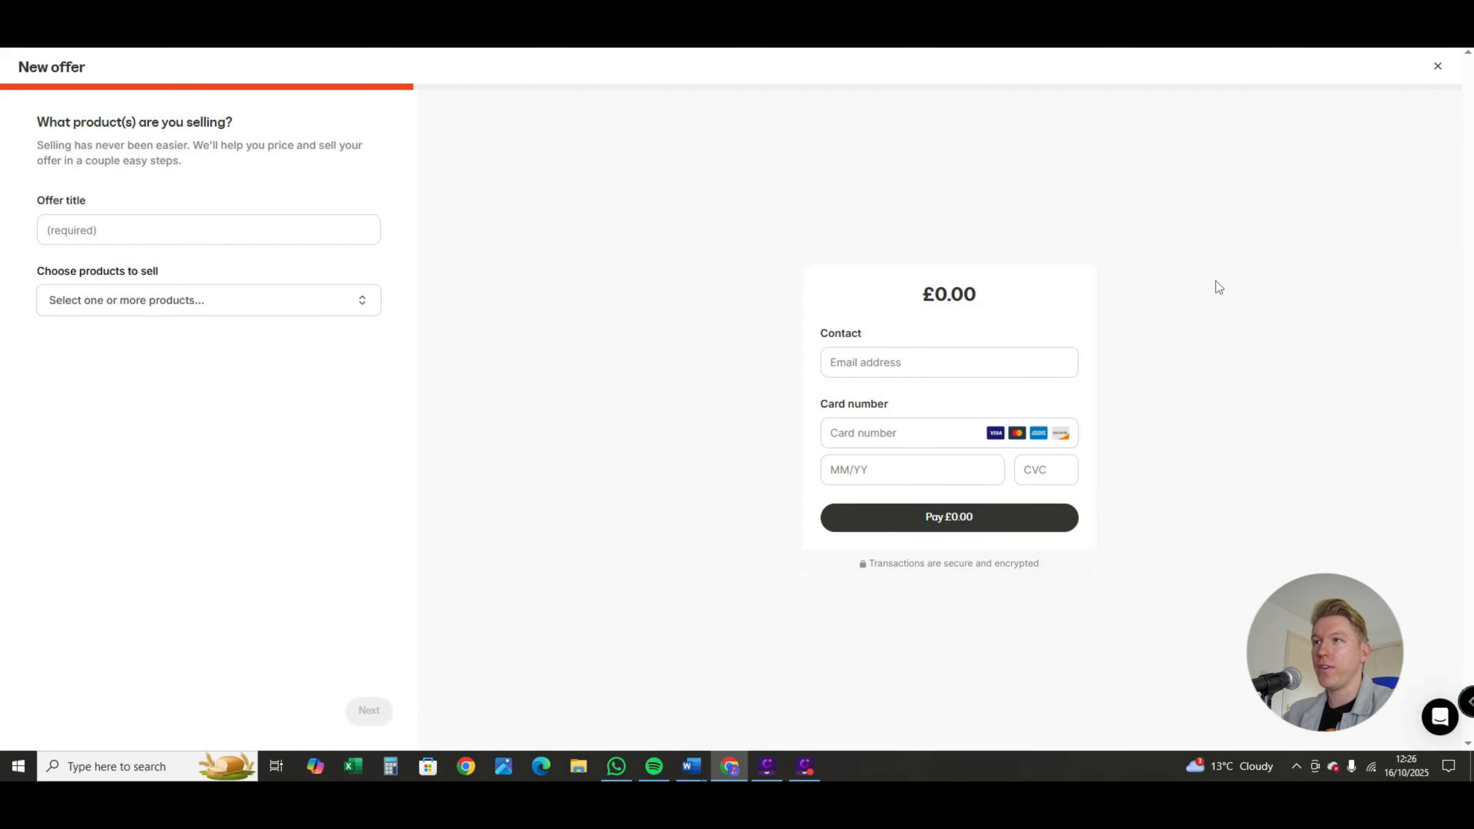
pyautogui.click(222, 227)
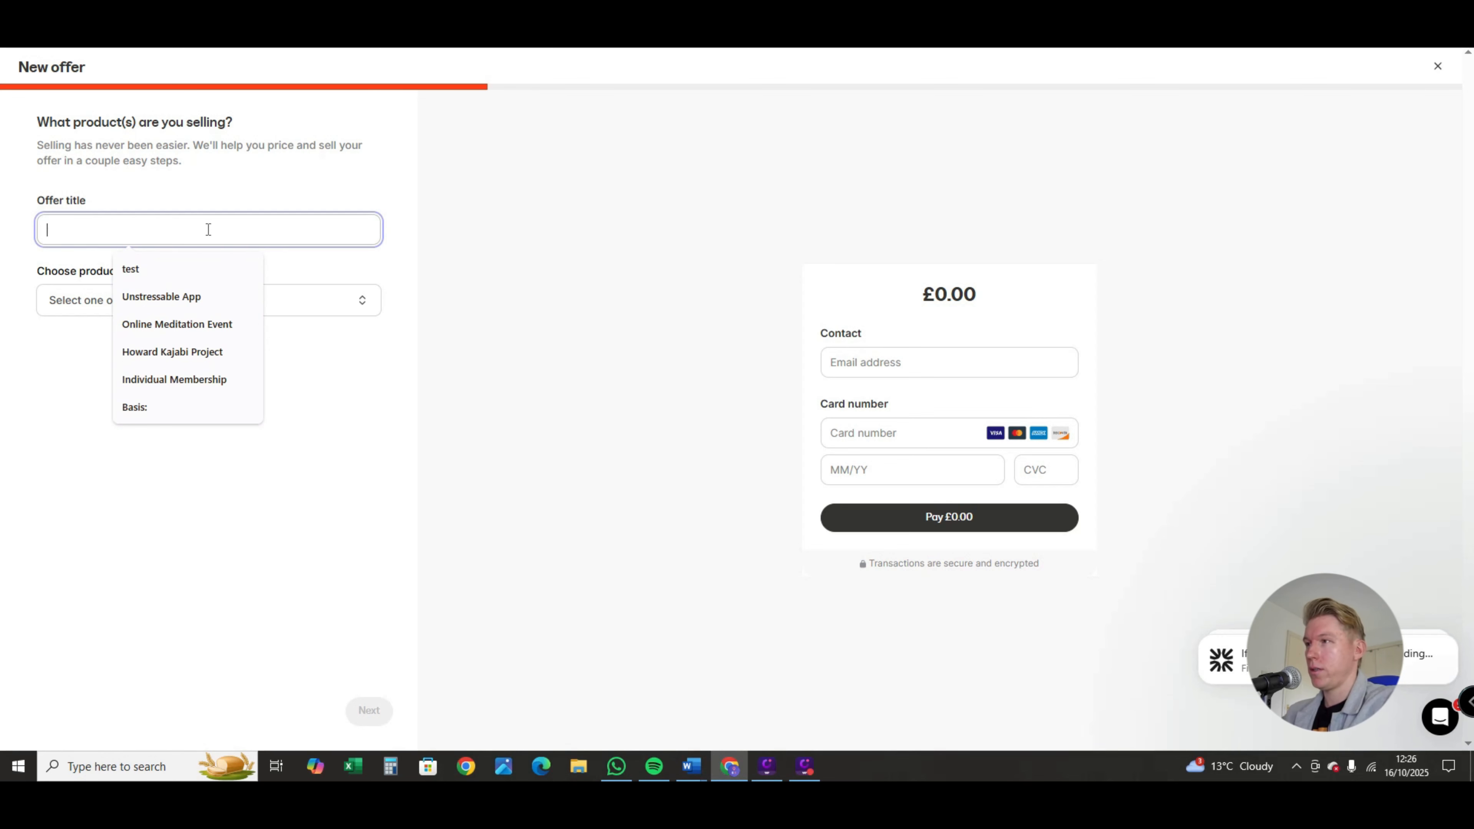
pyautogui.write('B')
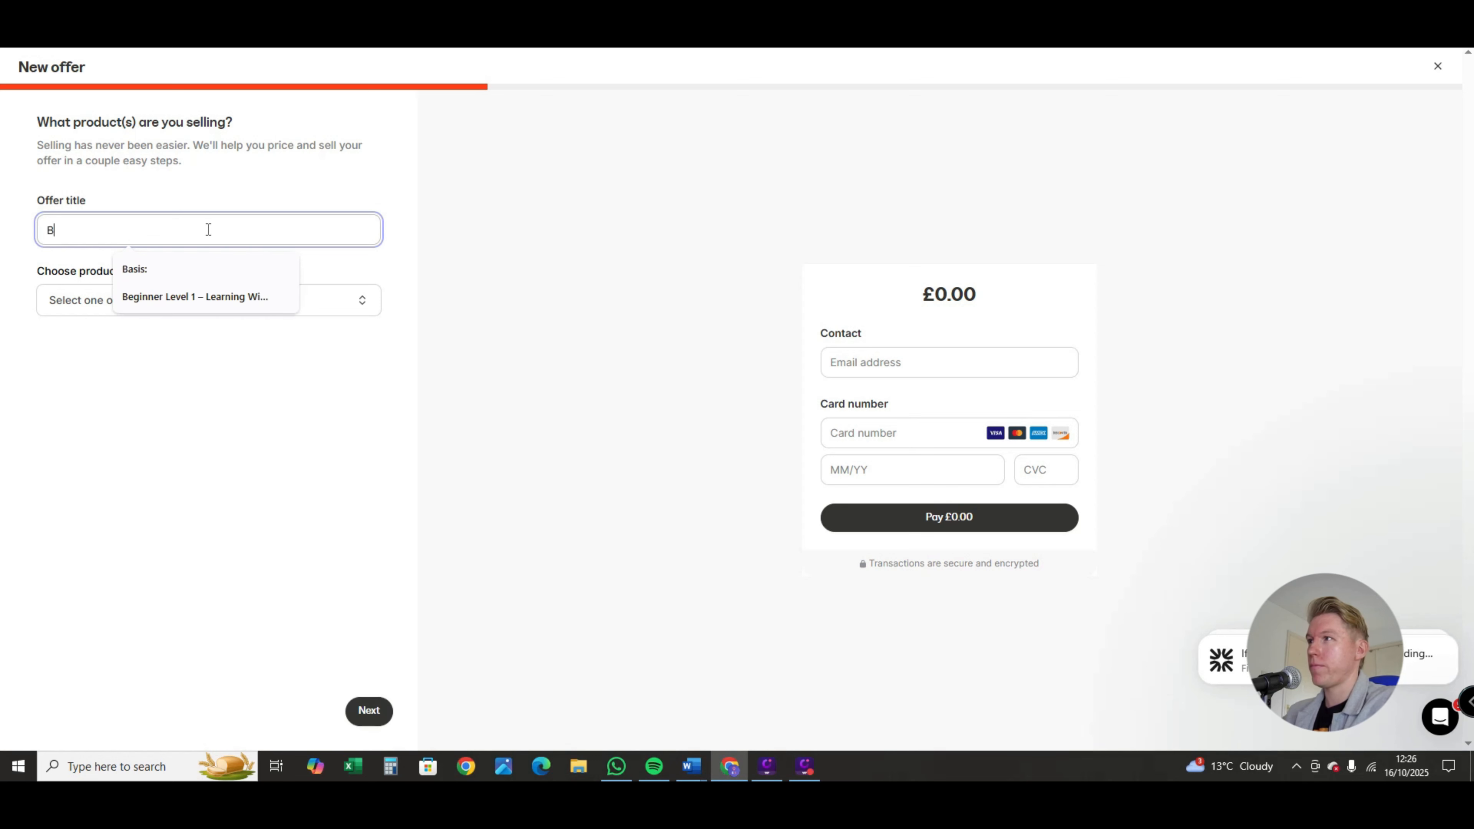
pyautogui.write('asic Course')
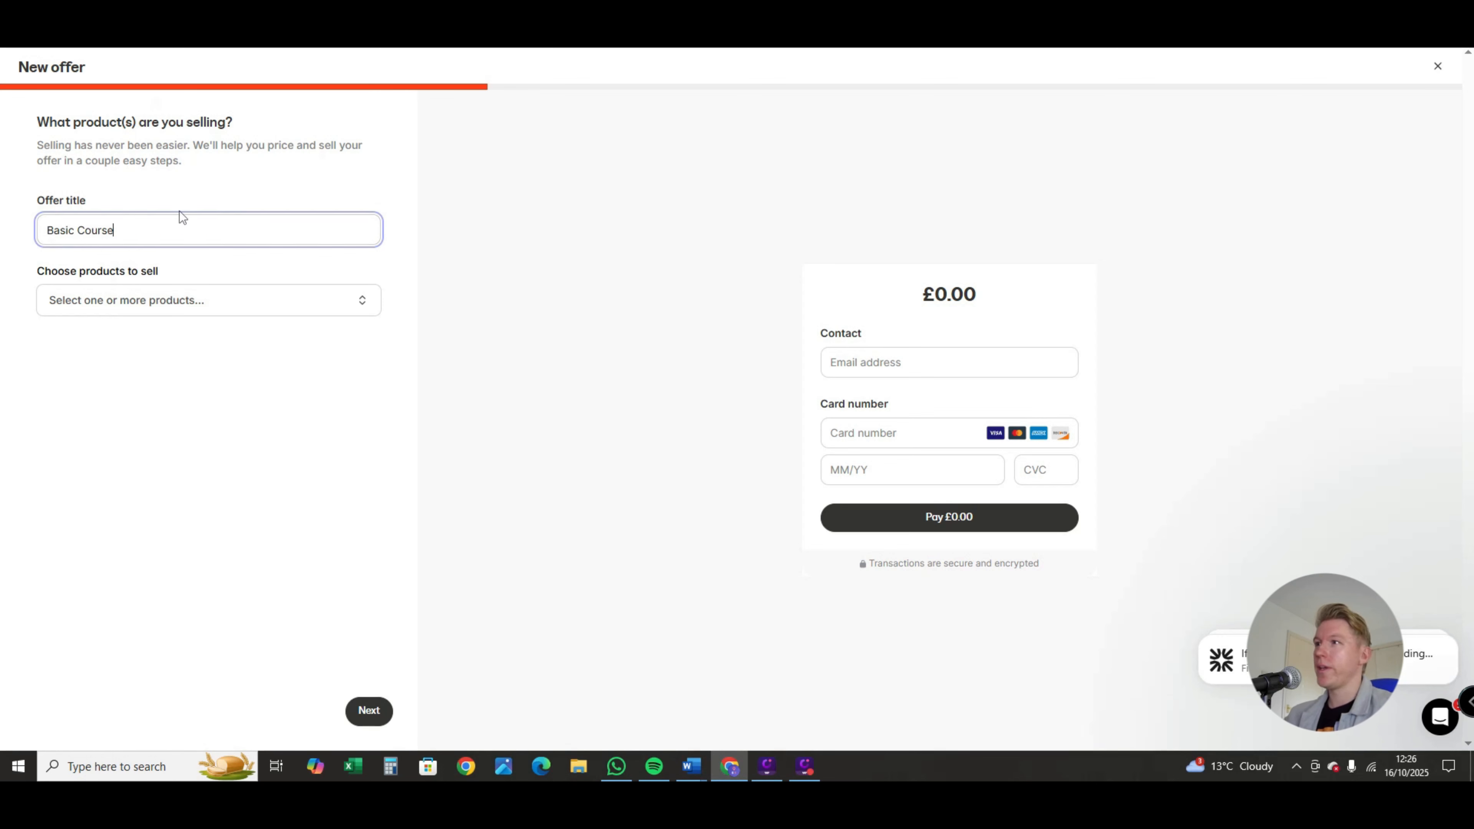
# Step: Choose MailChimp Confidence Pro as the product to sell and proceed to the offer's pricing
pyautogui.click(170, 305)
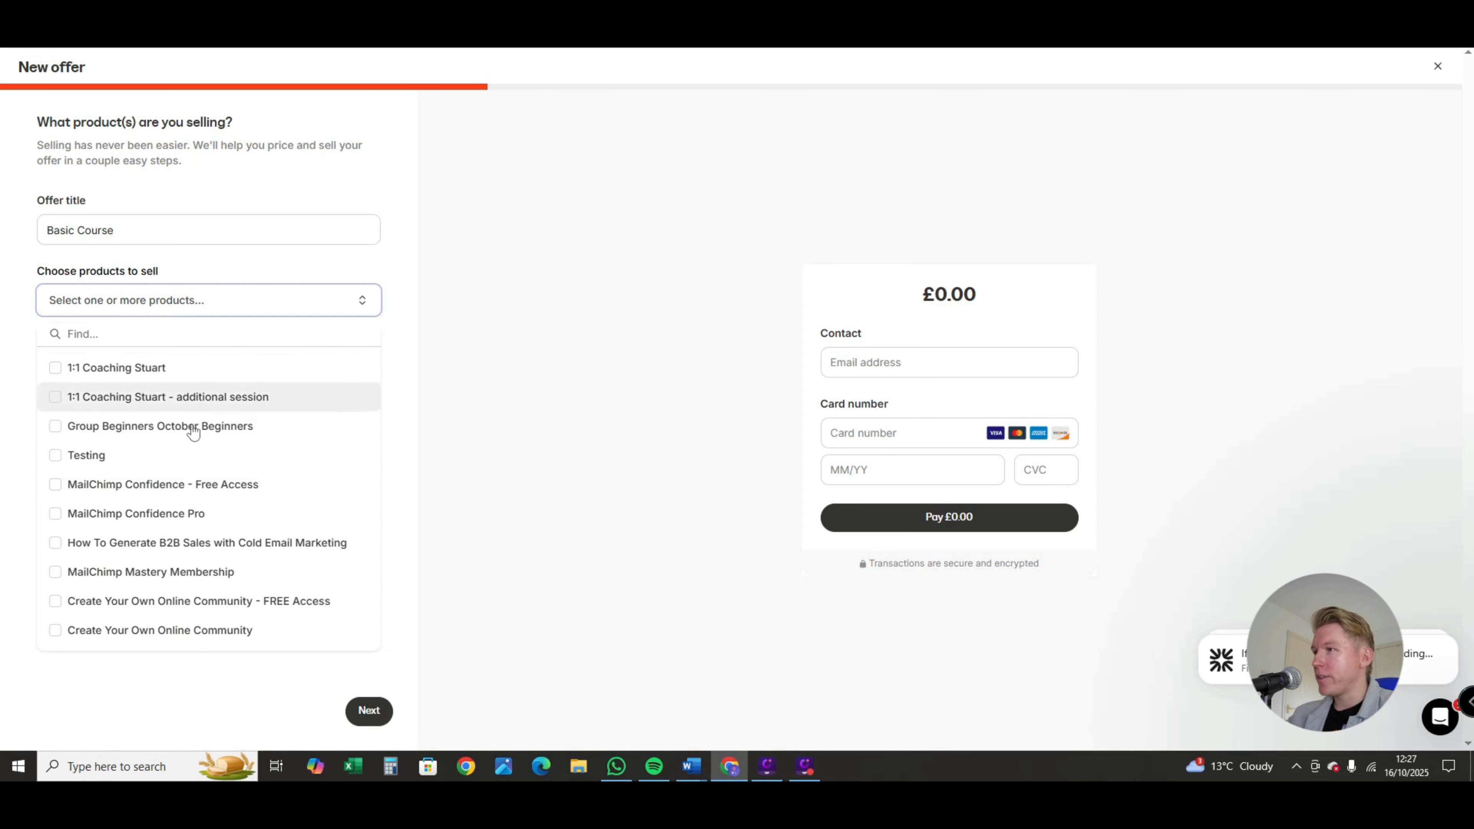
pyautogui.click(58, 514)
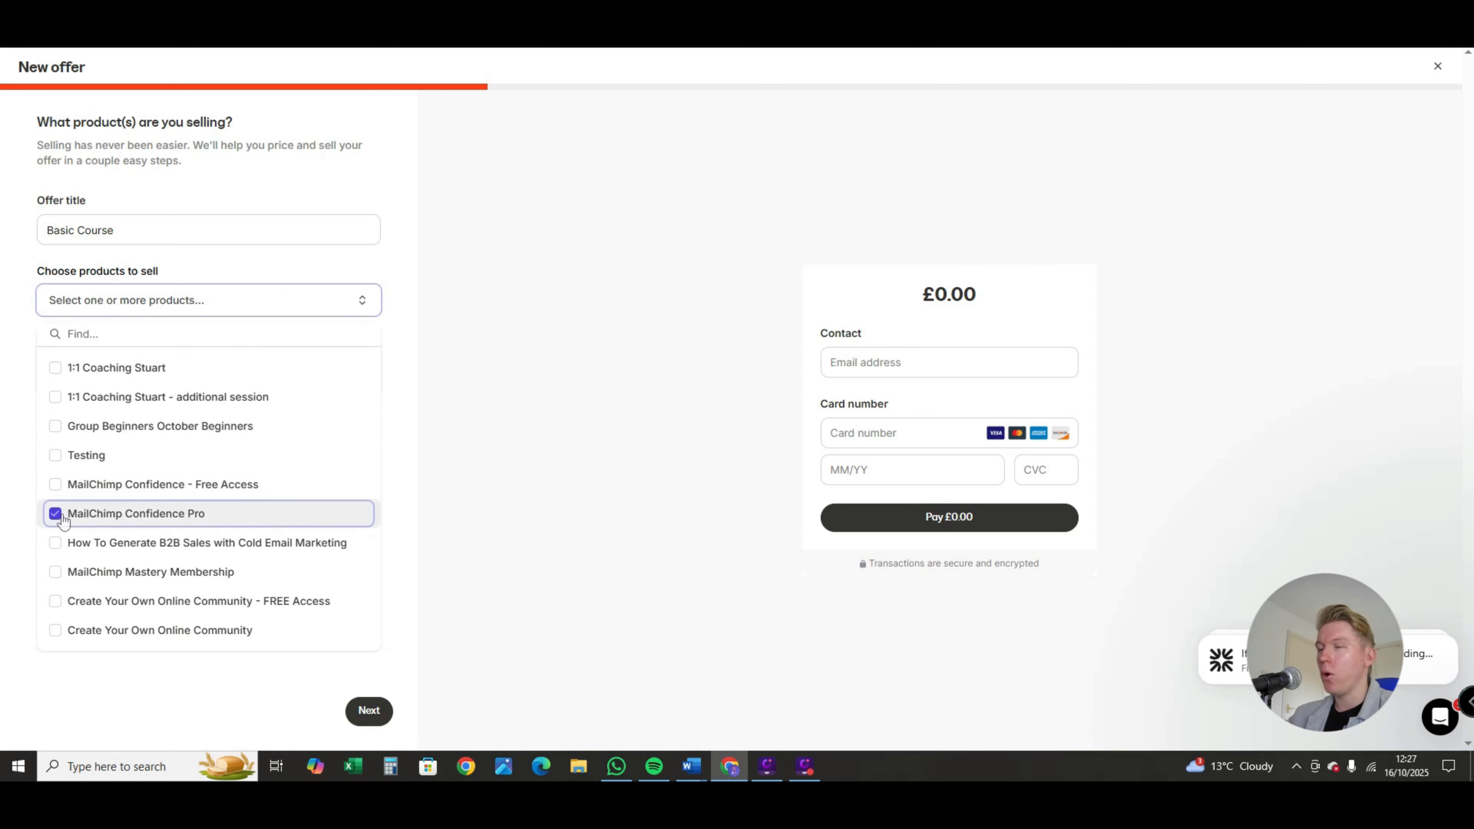
pyautogui.click(373, 710)
pyautogui.click(383, 709)
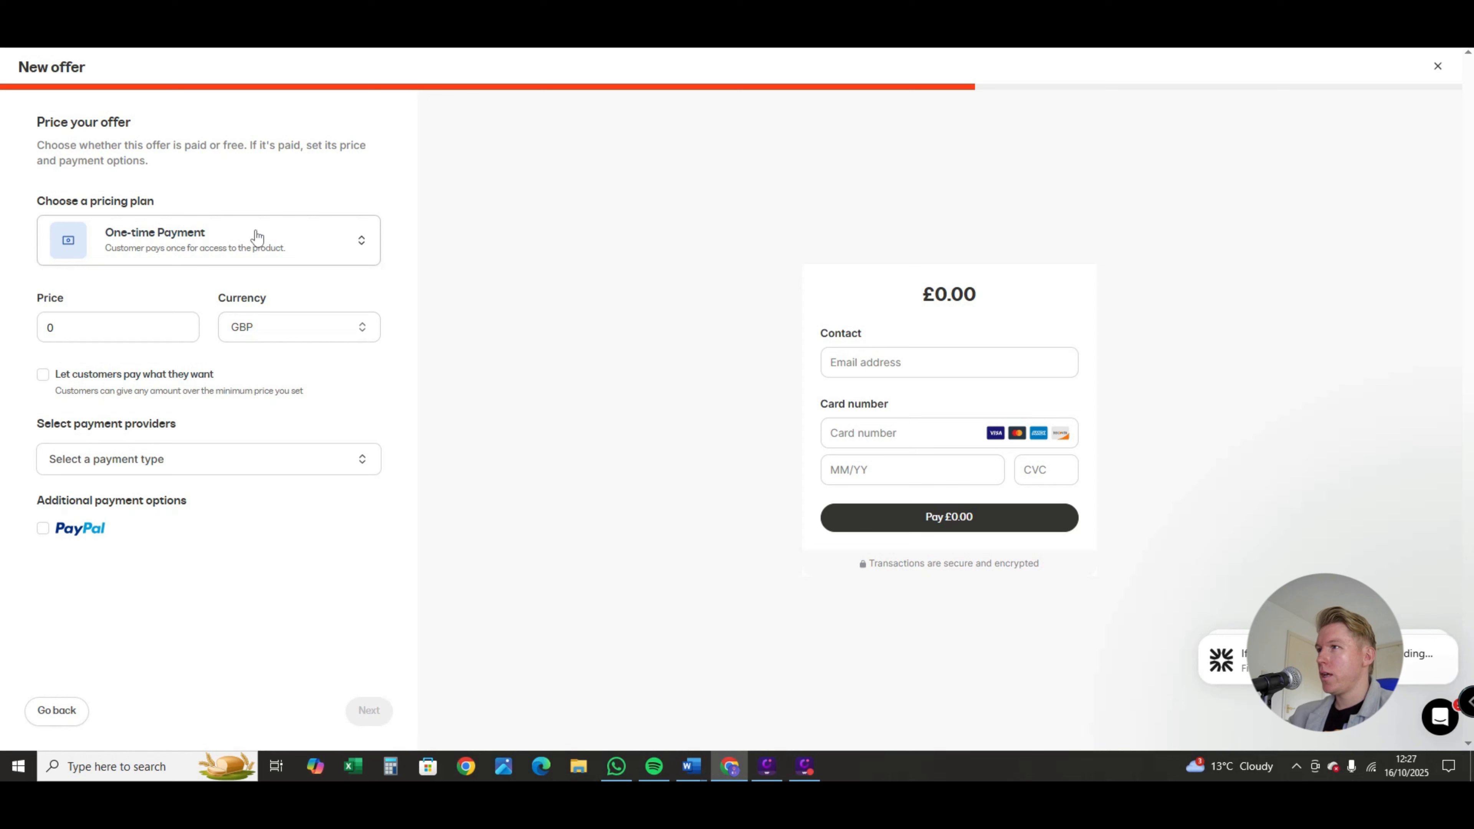
# Step: Look over the pricing plans and try the option letting customers pay what they want, switching it on and off again
pyautogui.click(257, 244)
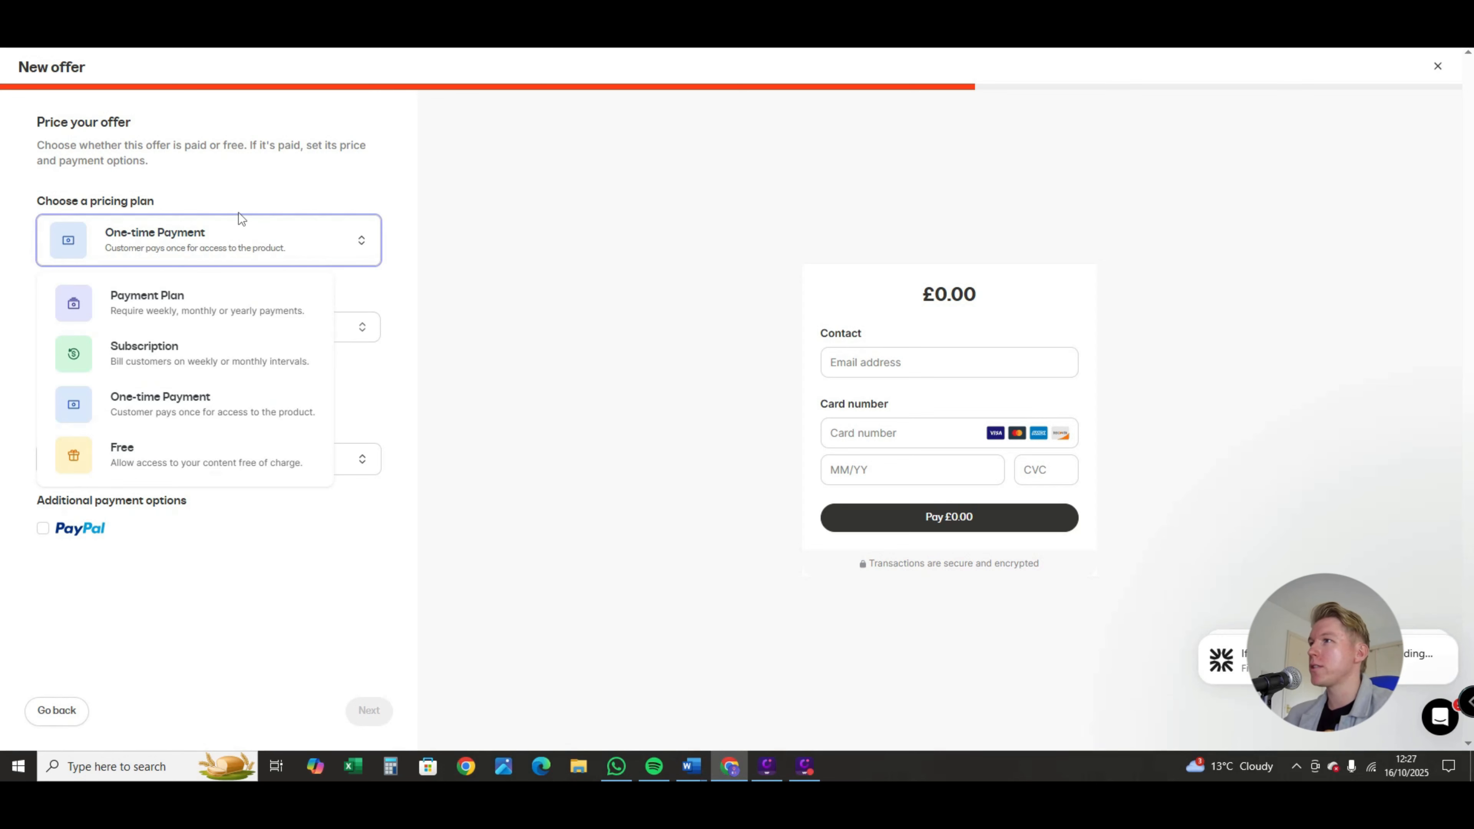
pyautogui.click(206, 244)
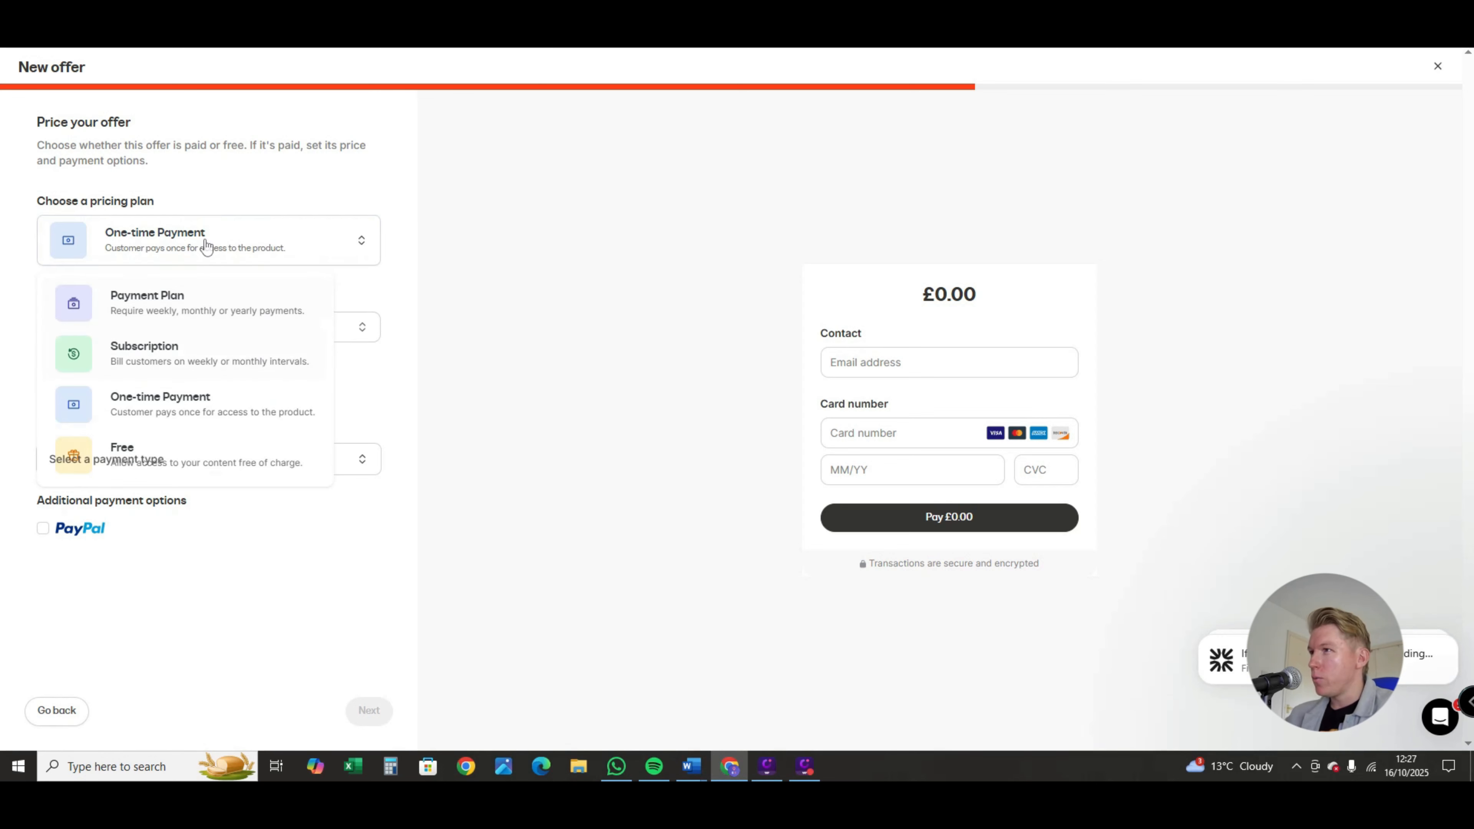
pyautogui.doubleClick(110, 324)
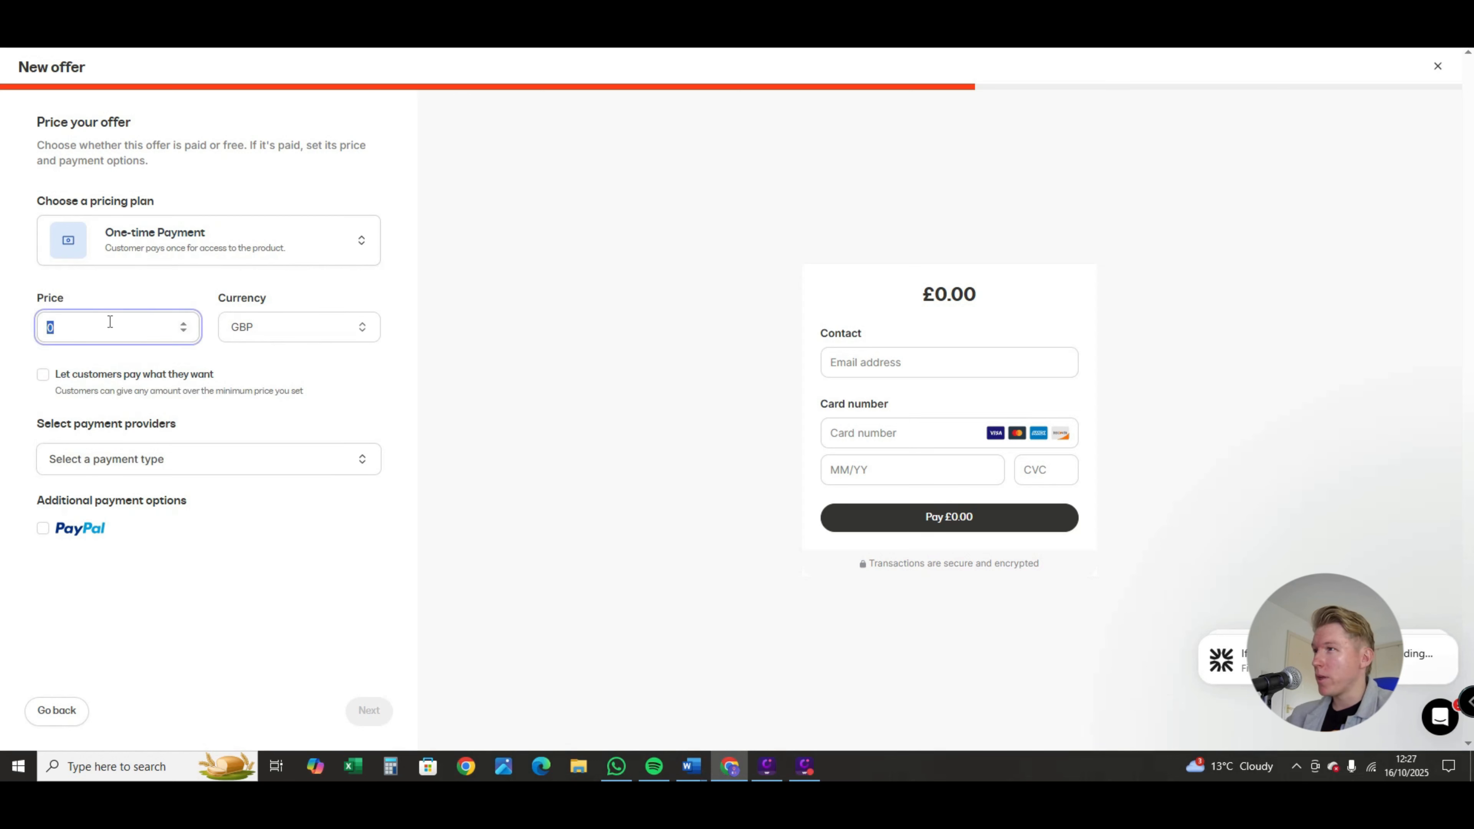
pyautogui.press('BackSpace')
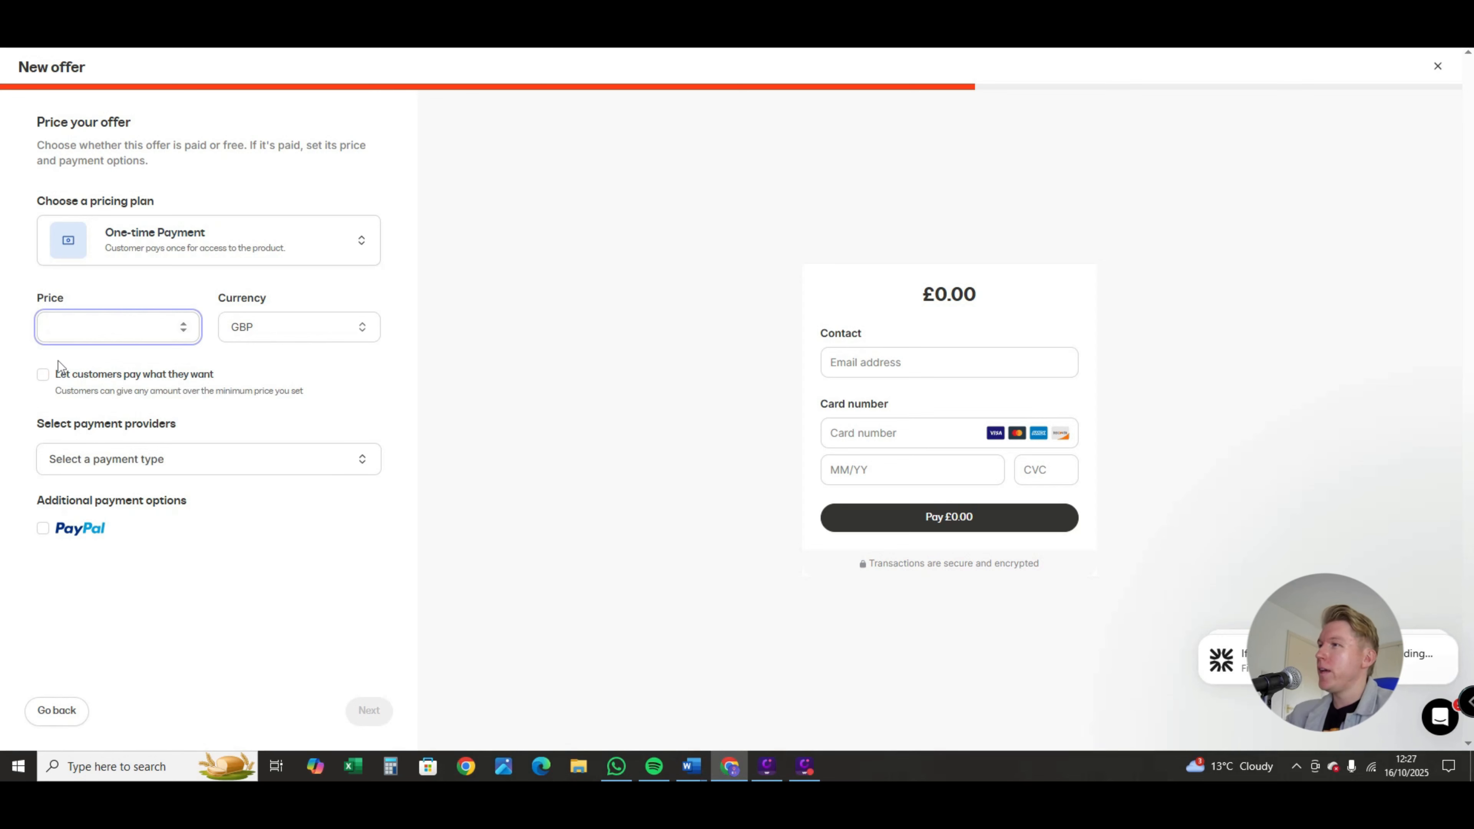
pyautogui.click(44, 384)
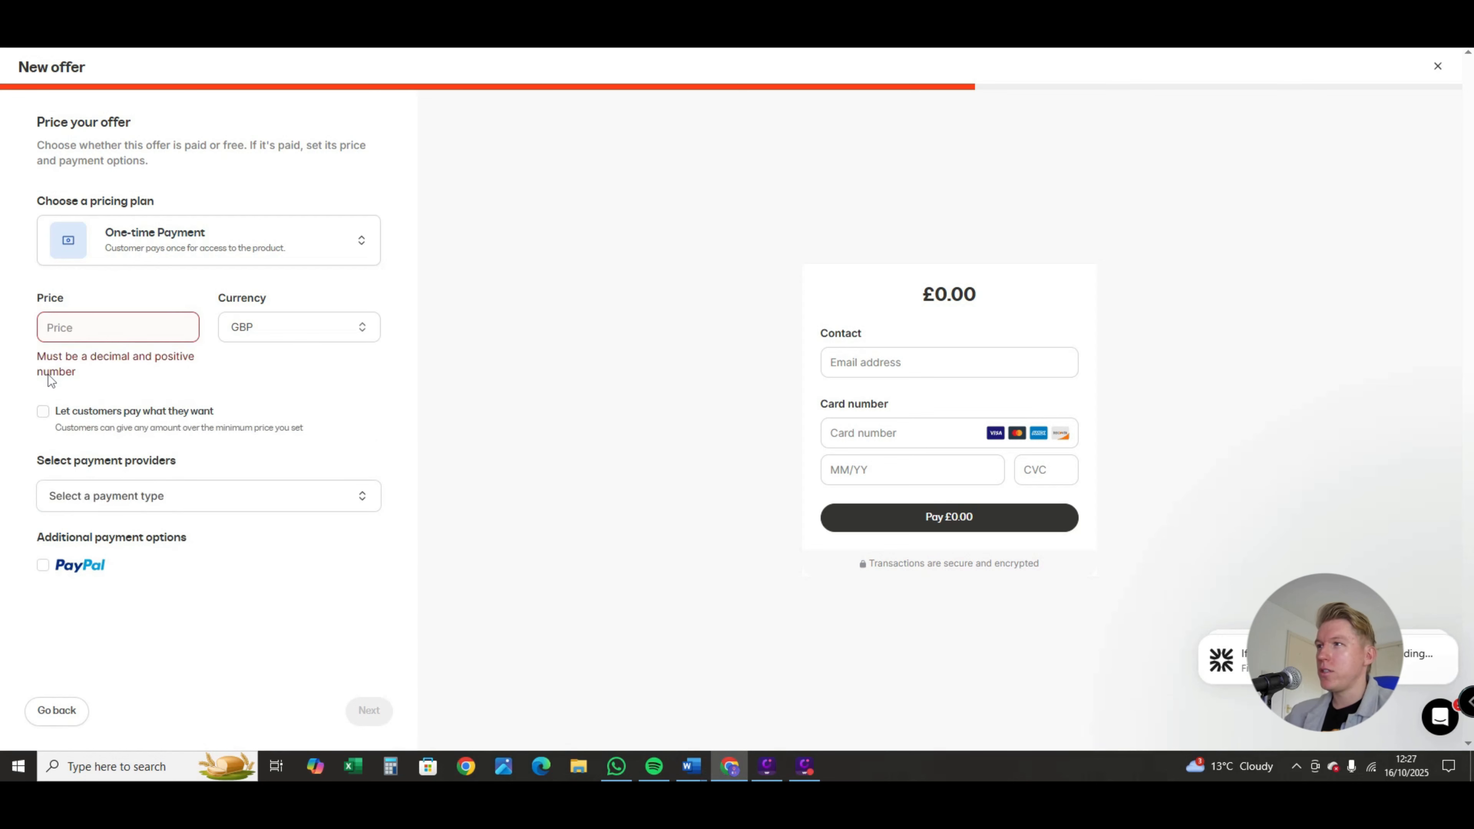
pyautogui.click(44, 412)
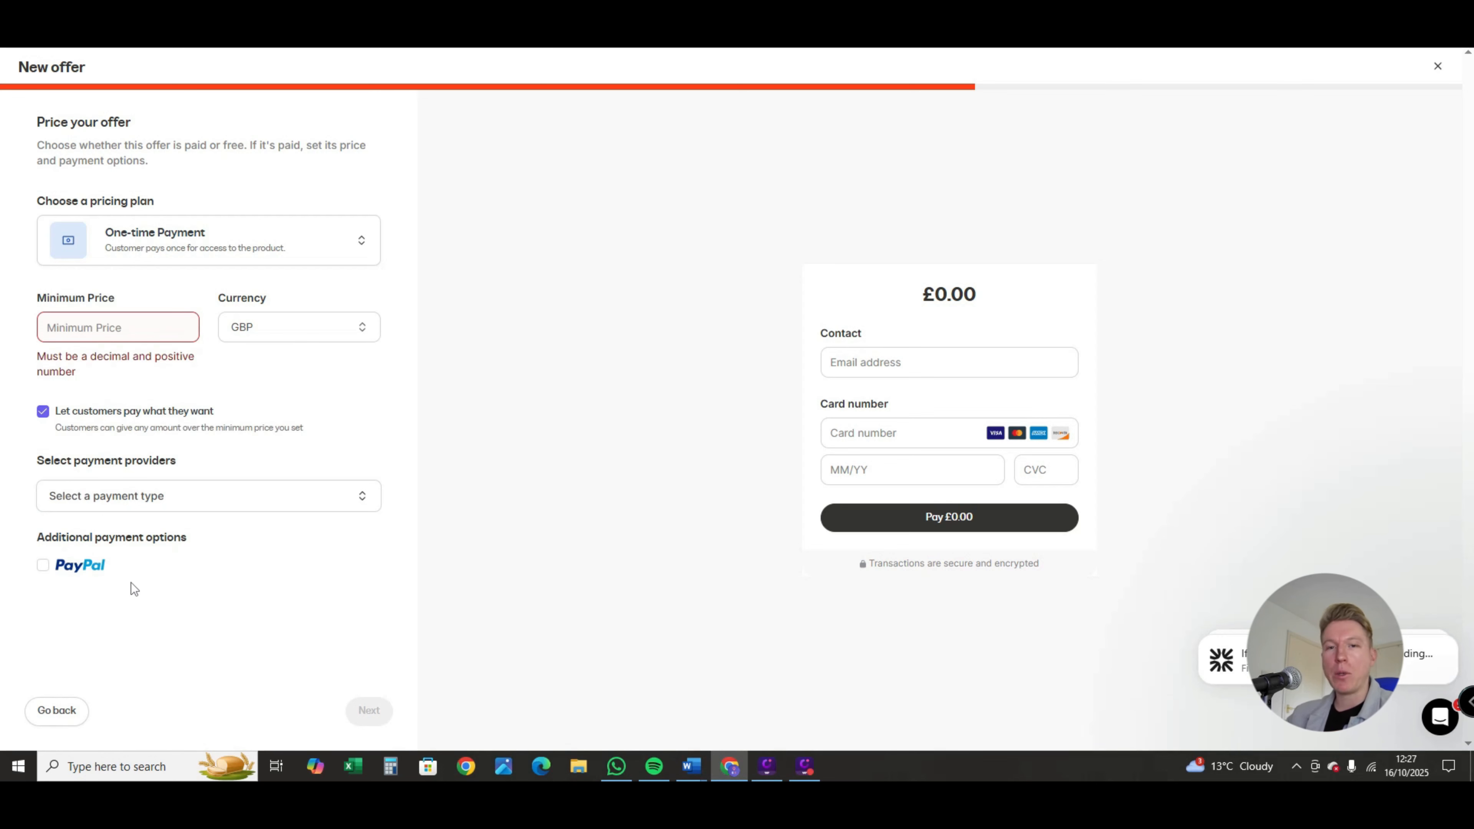
pyautogui.click(43, 413)
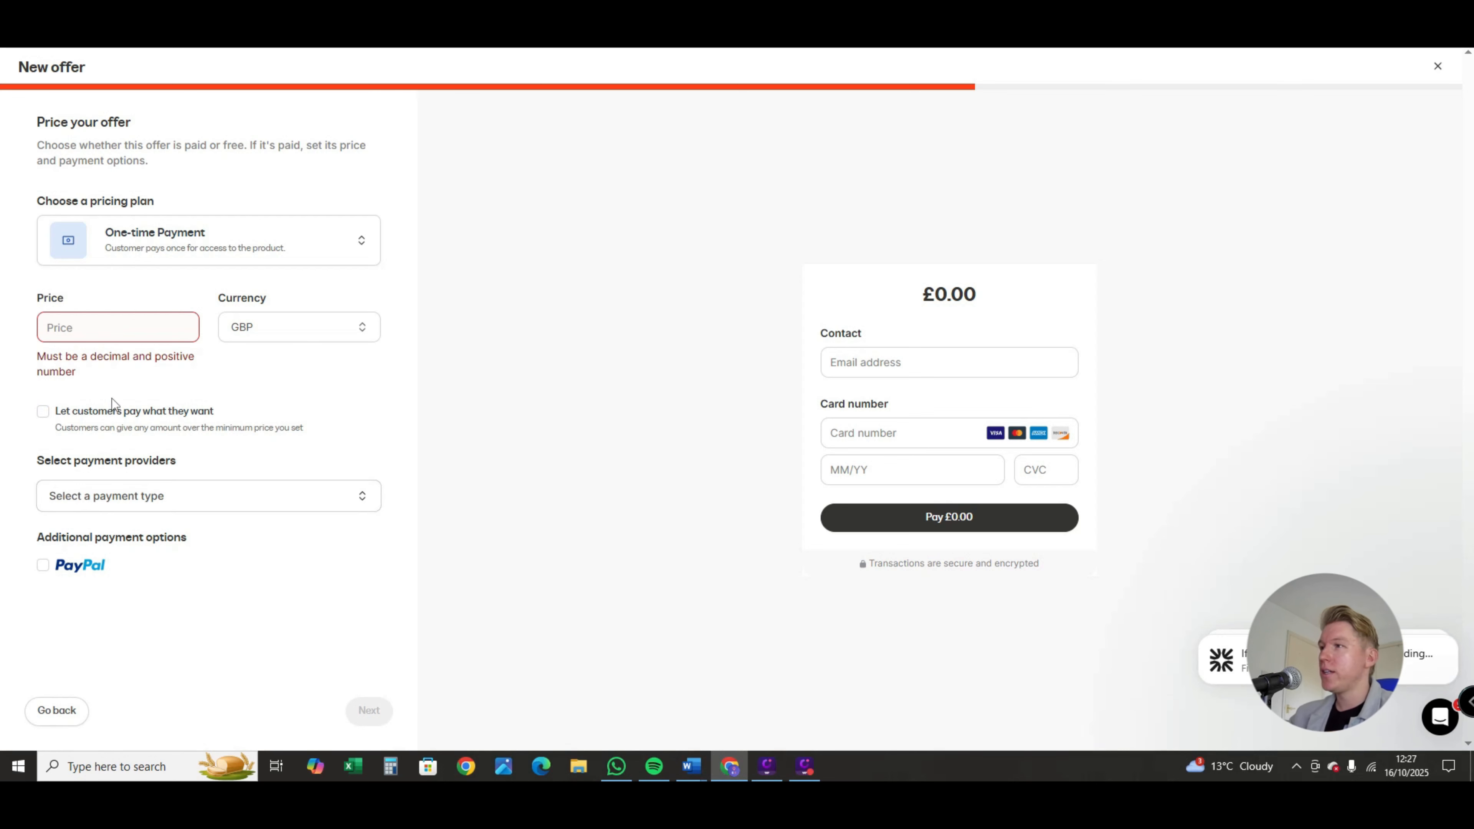
pyautogui.click(107, 324)
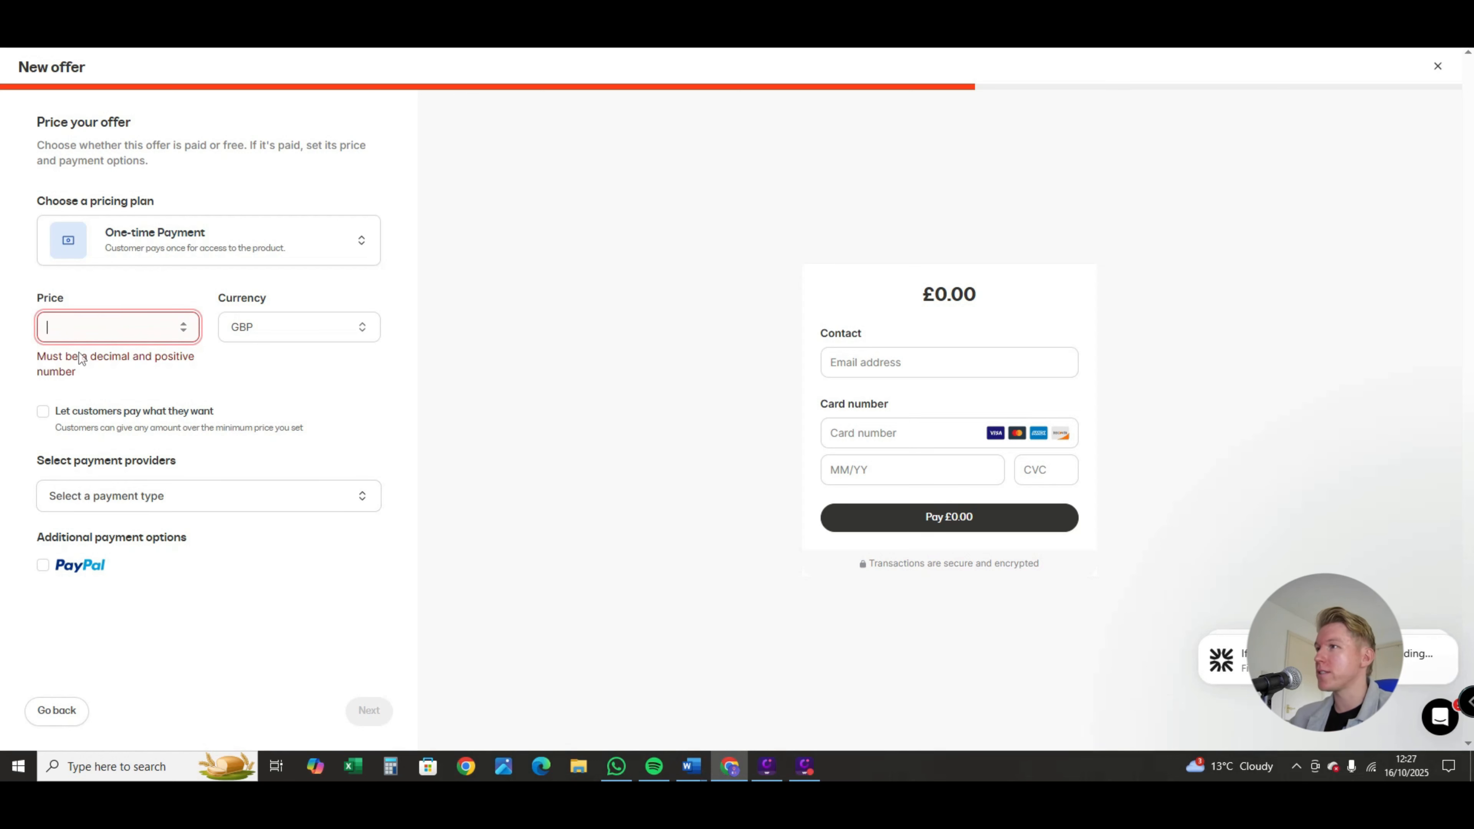
# Step: Try a Subscription pricing plan at 66 GBP billed every 1 week, and look over the available payment providers
pyautogui.click(284, 251)
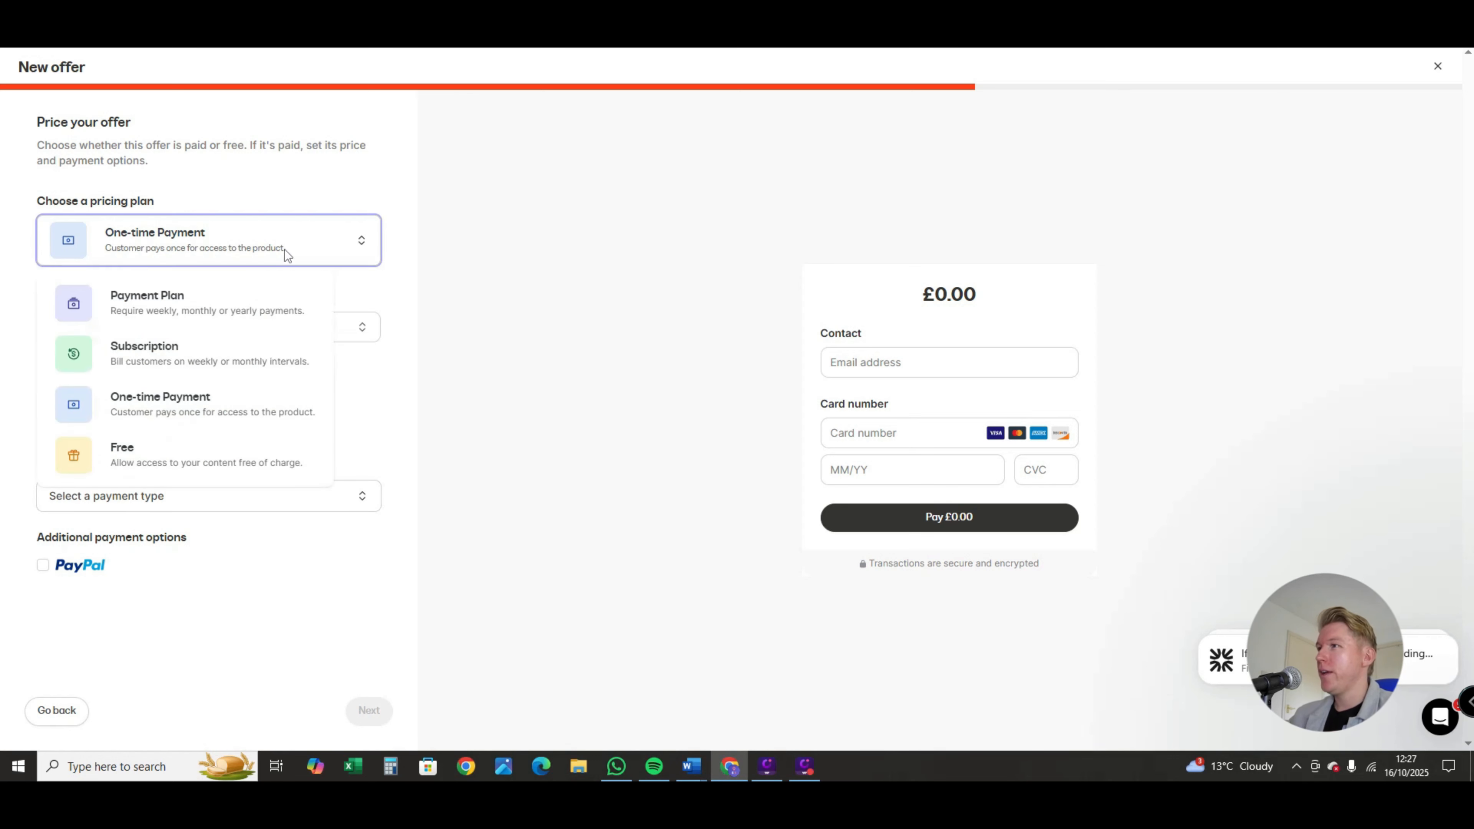
pyautogui.click(217, 356)
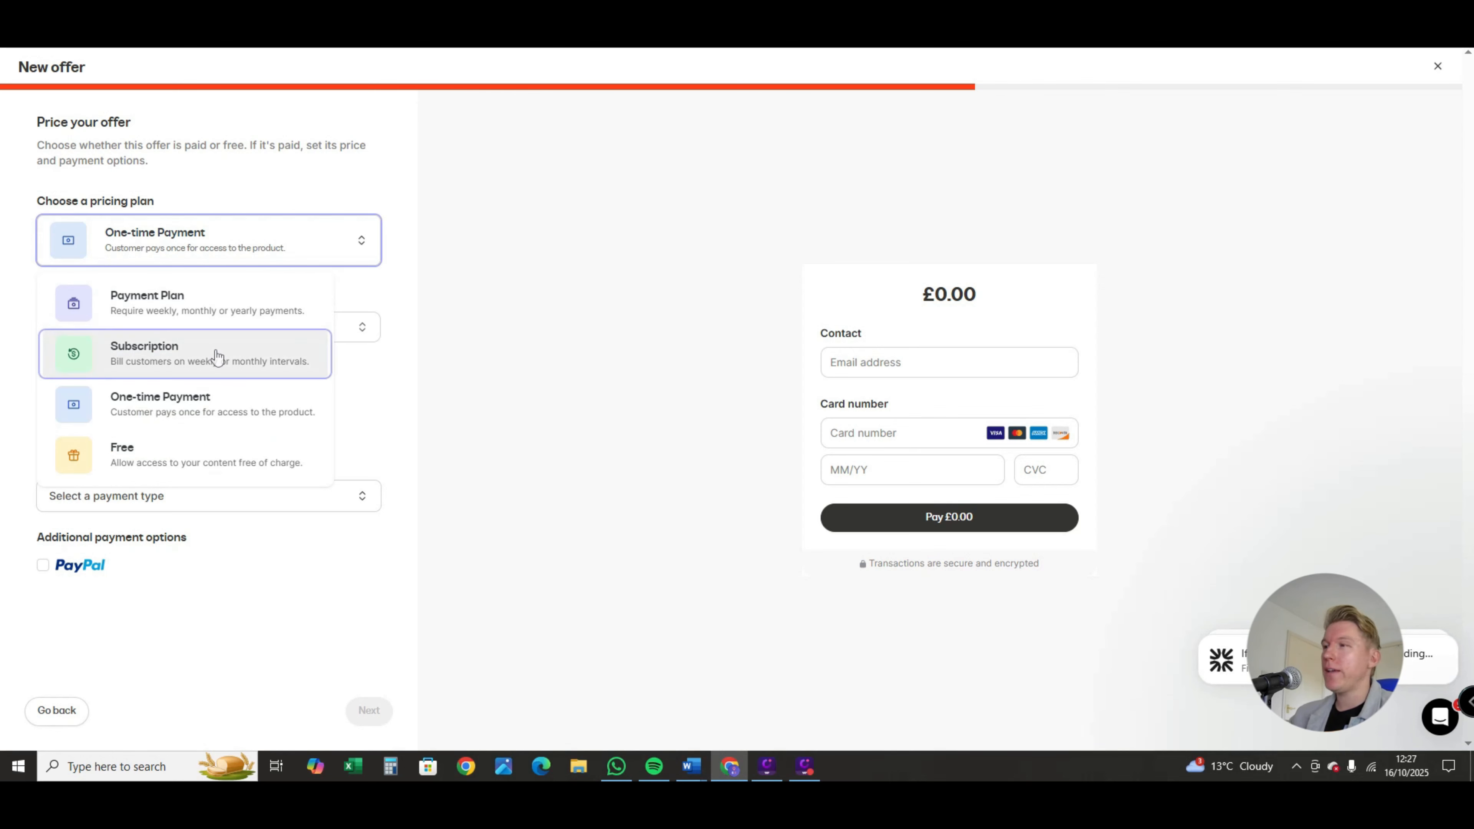
pyautogui.click(127, 327)
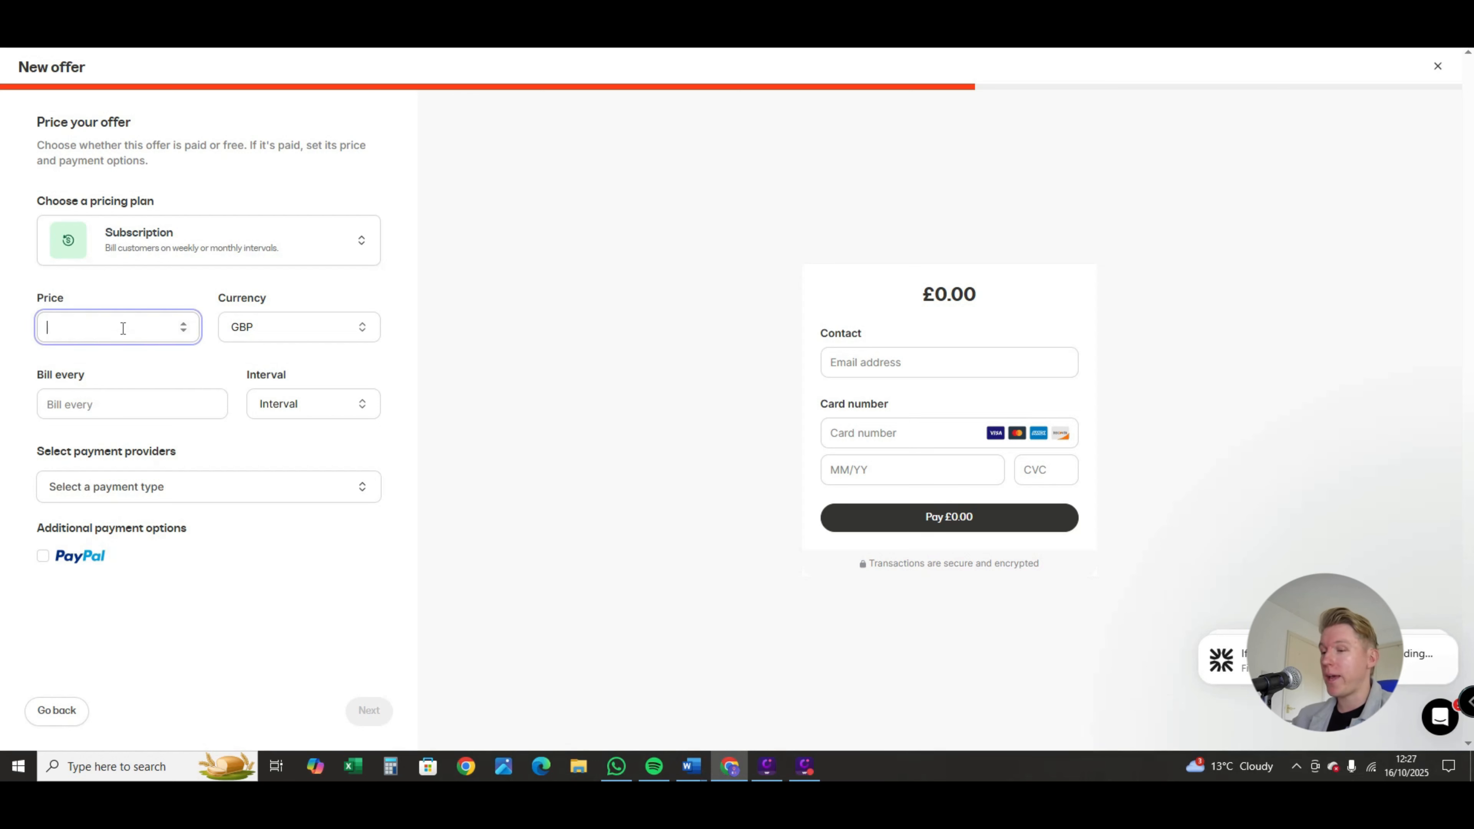
pyautogui.write('66')
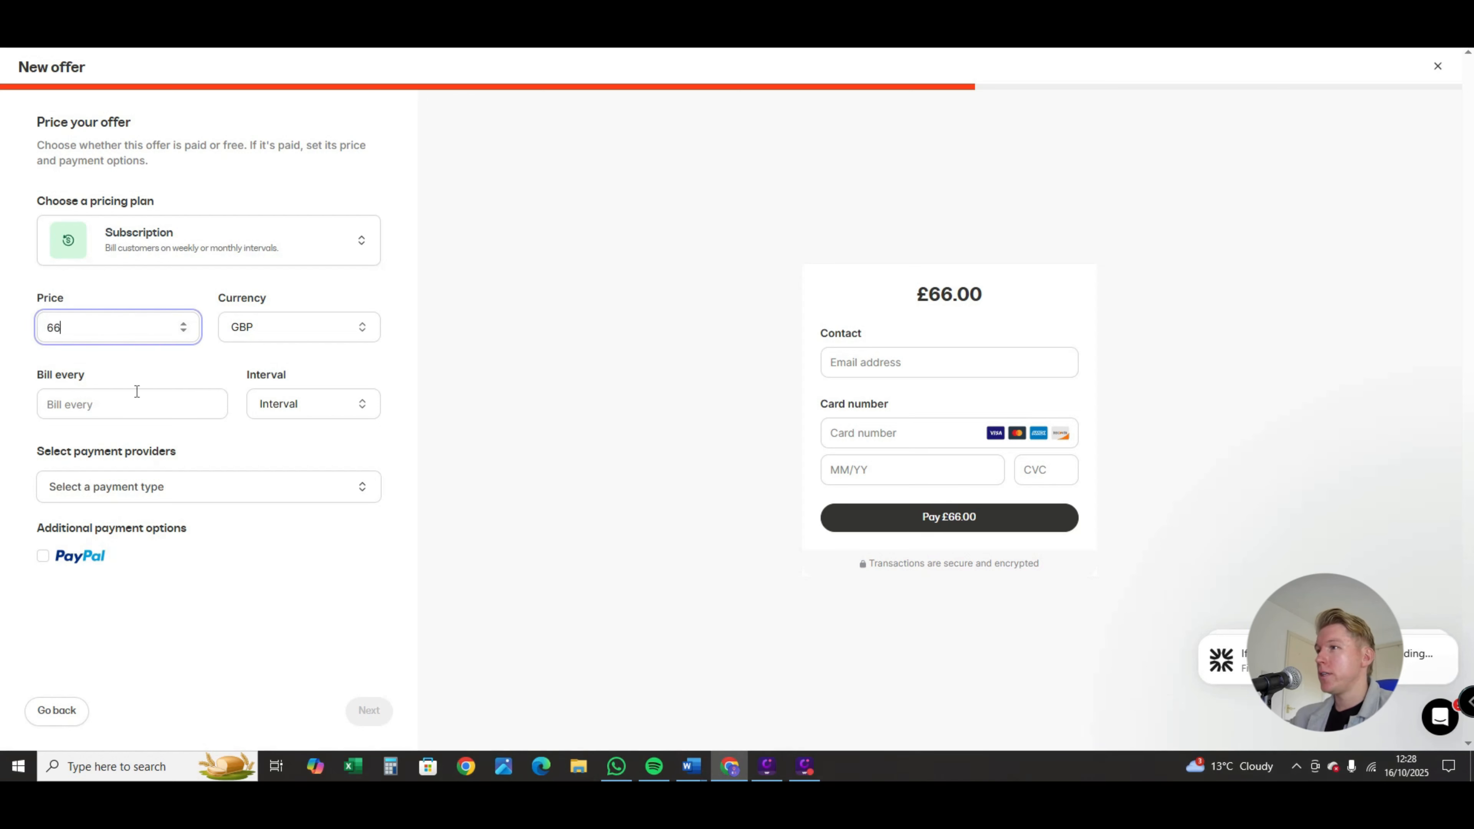
pyautogui.click(264, 407)
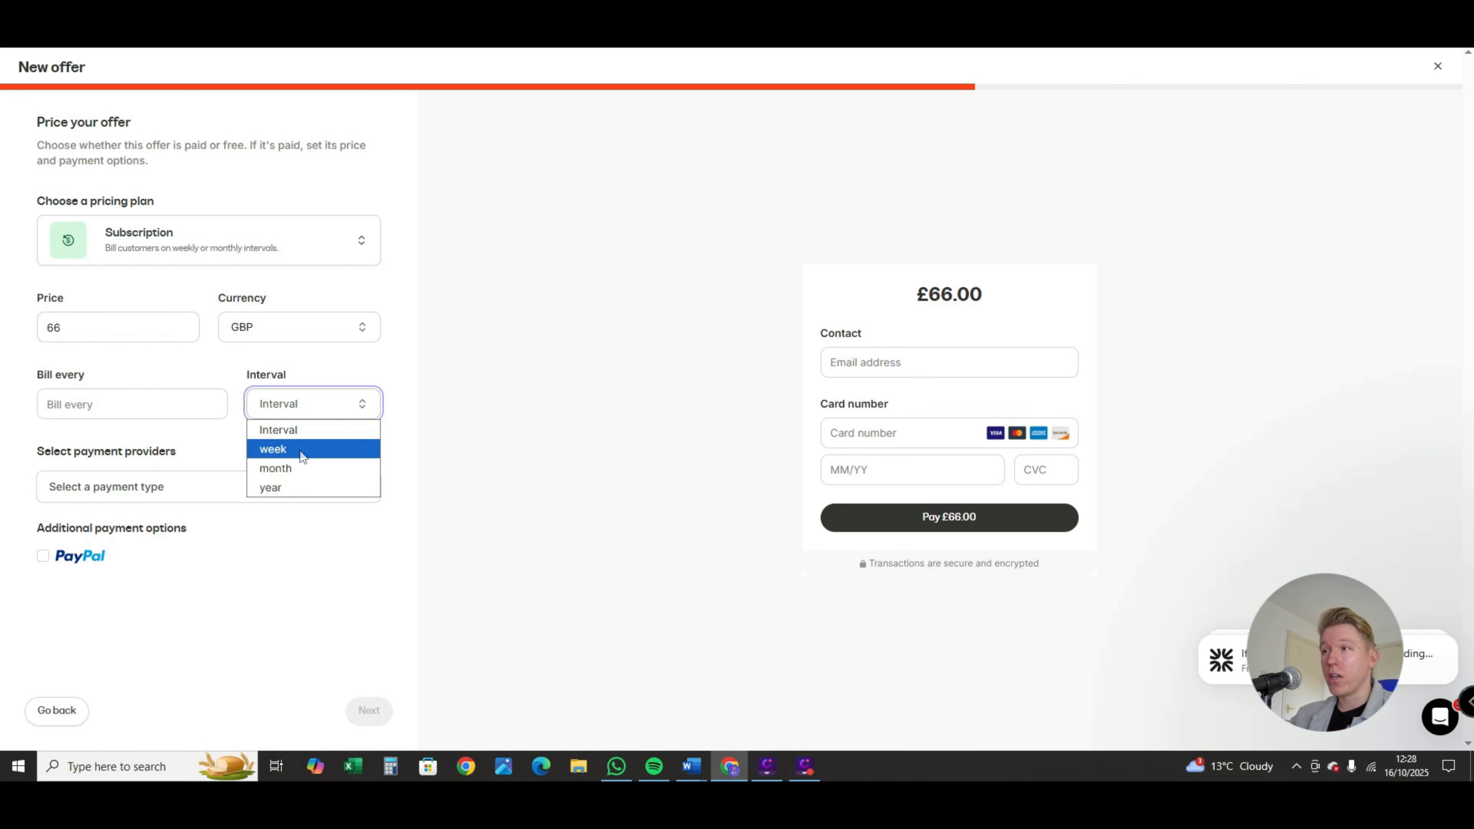
pyautogui.click(98, 404)
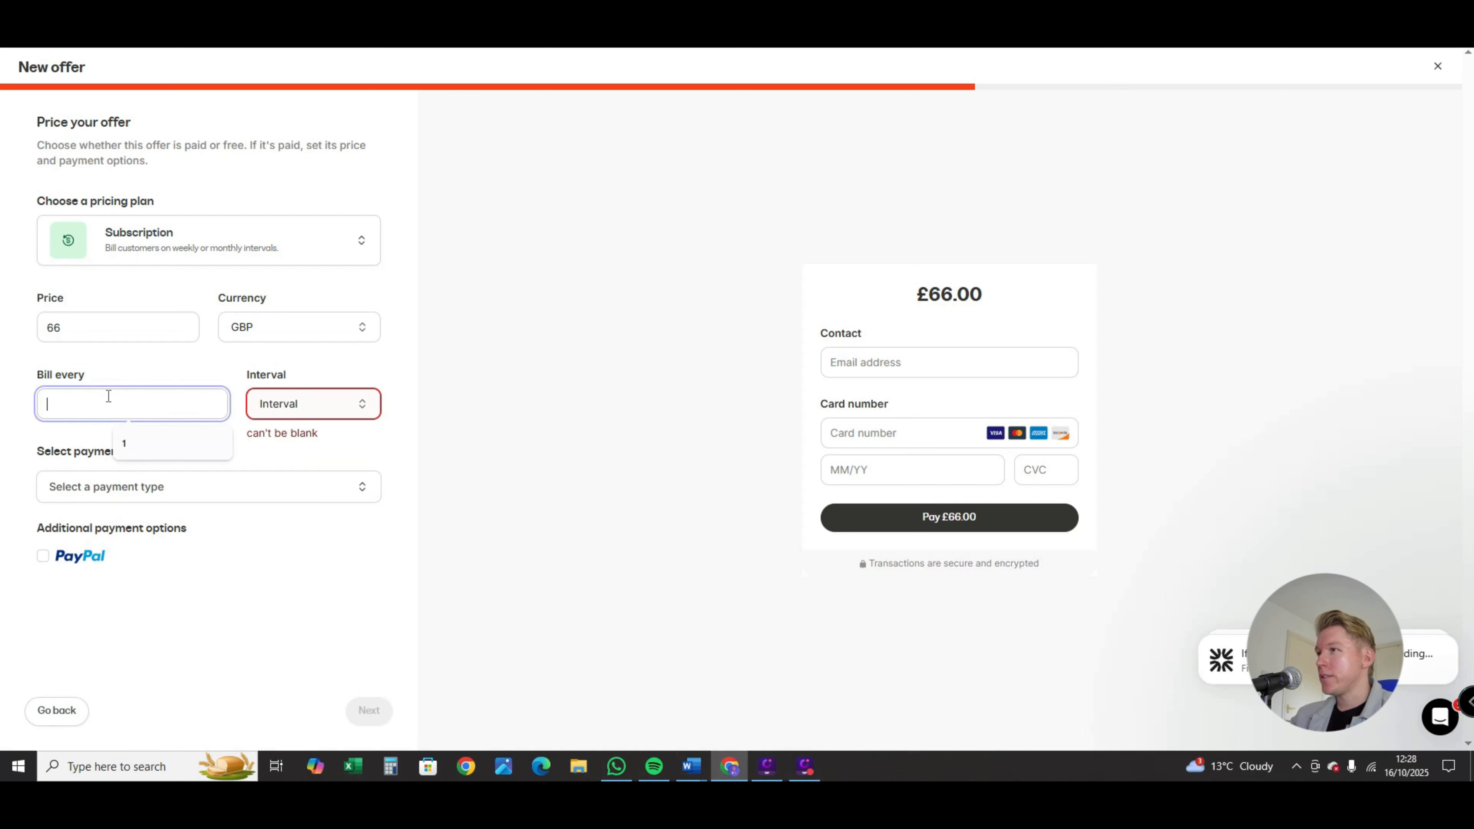
pyautogui.click(126, 443)
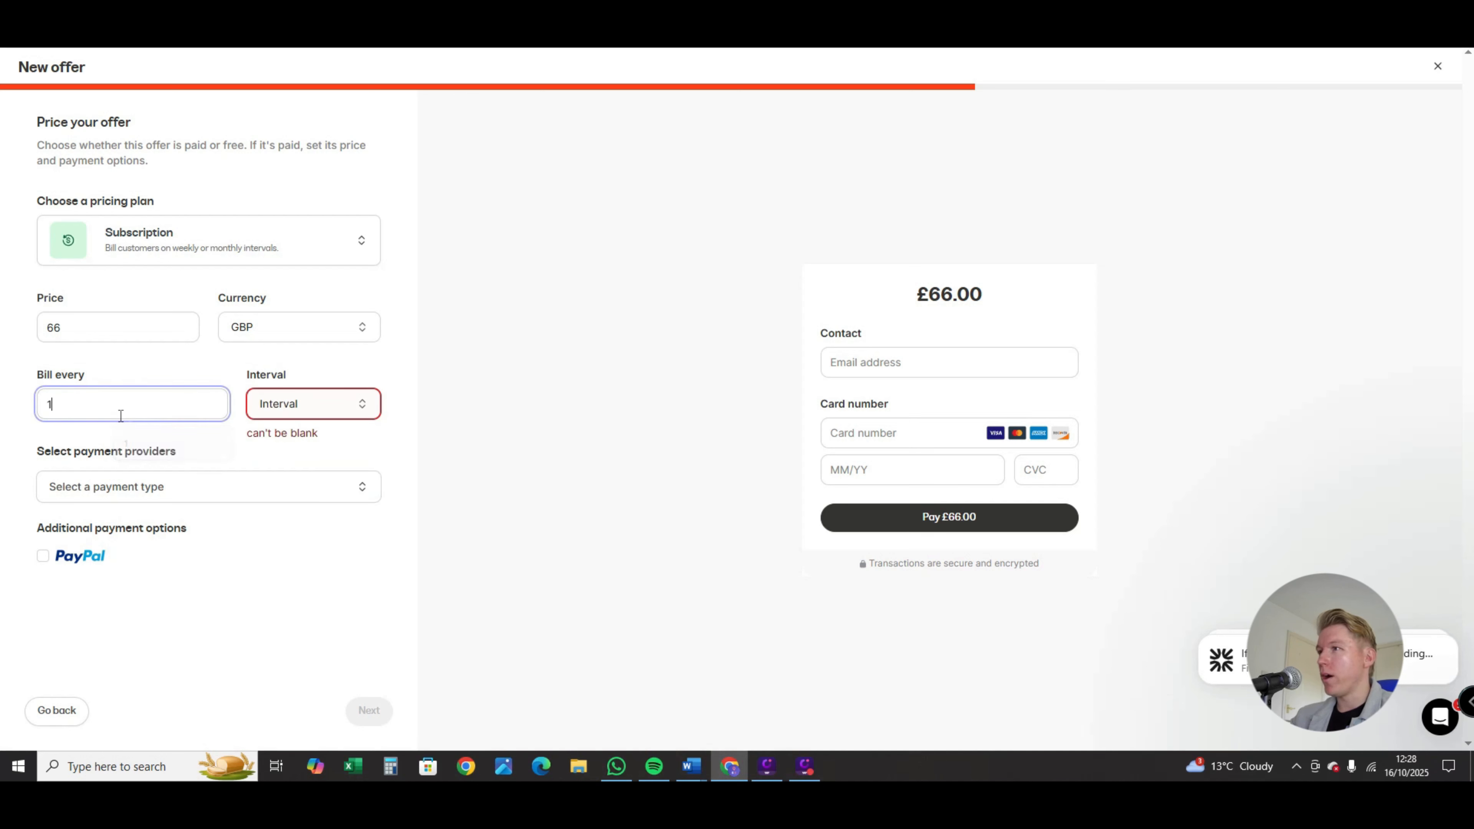
pyautogui.click(310, 406)
pyautogui.click(290, 450)
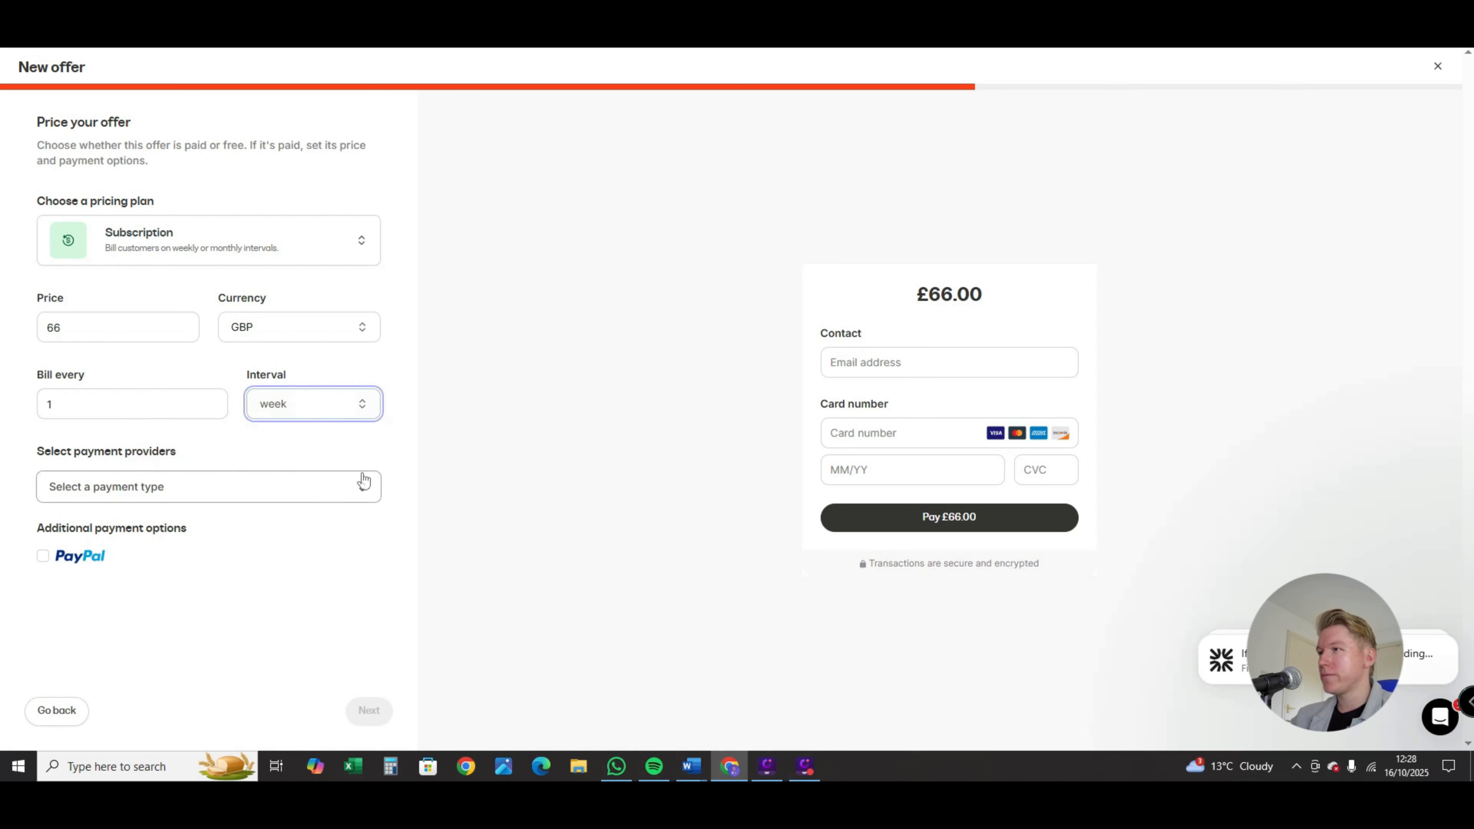
pyautogui.click(206, 489)
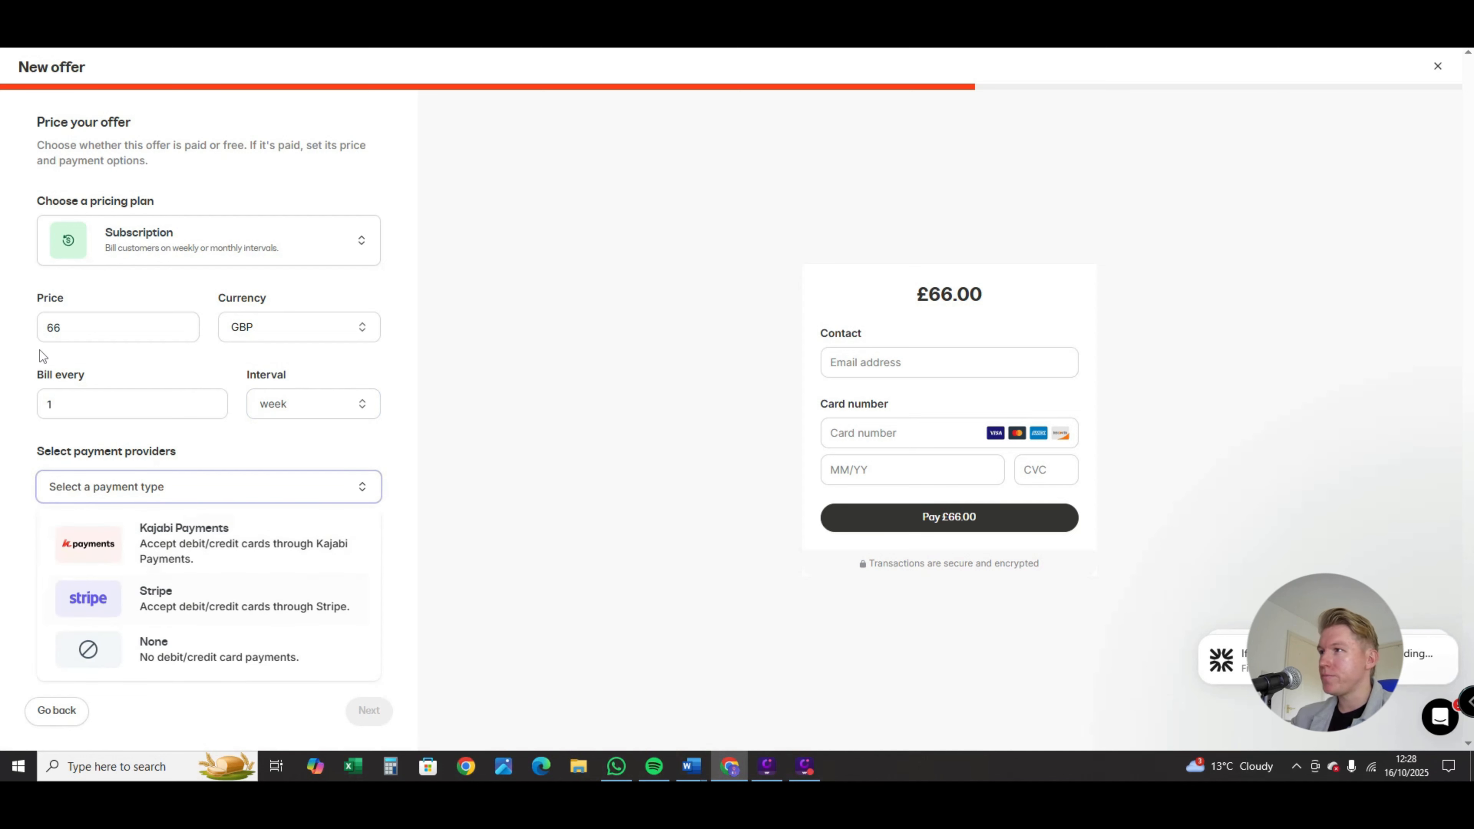
pyautogui.click(12, 393)
# Step: Try a Payment Plan with 6 weekly payments of 66 GBP
pyautogui.click(210, 257)
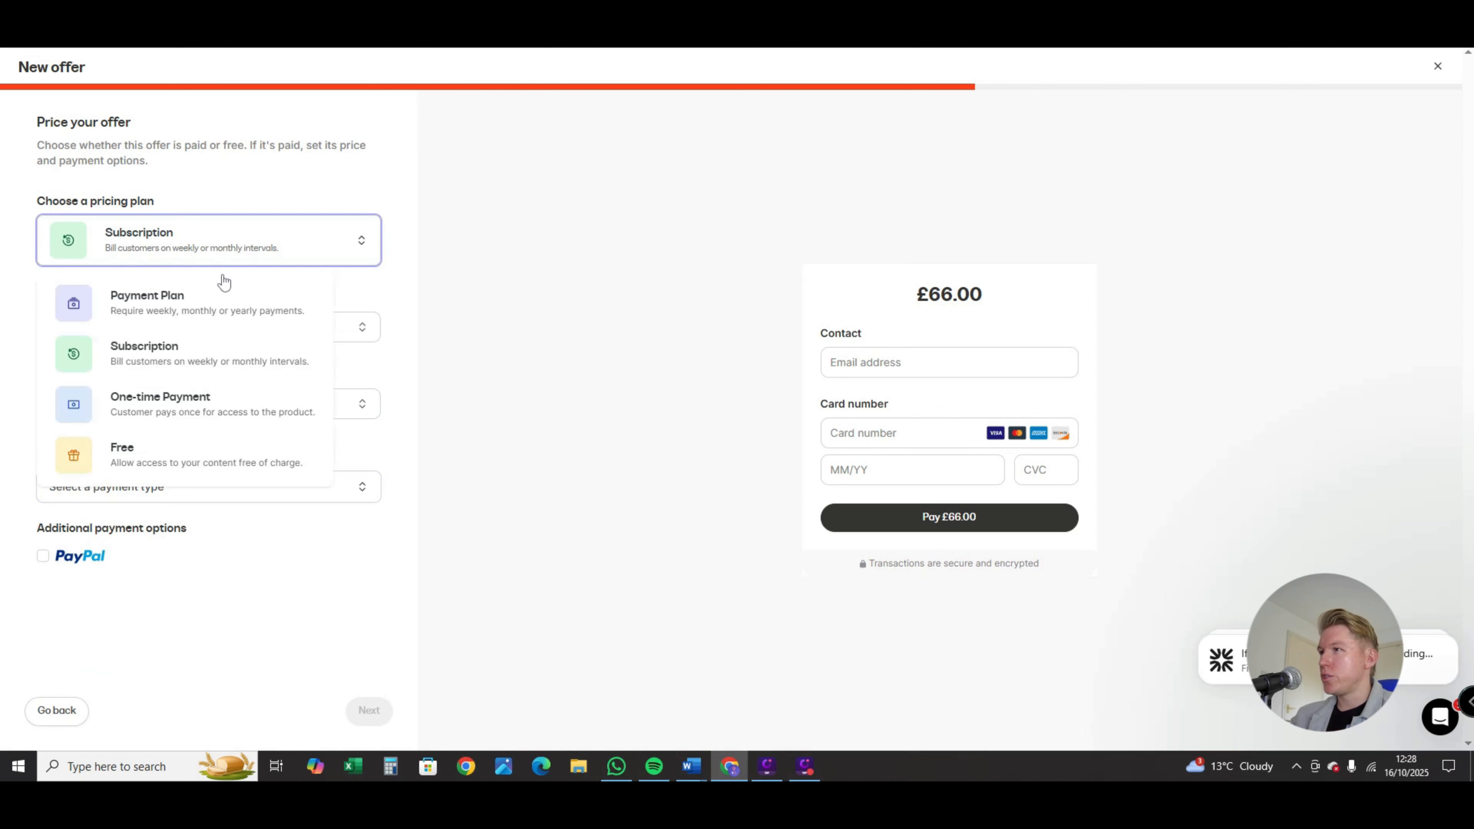
pyautogui.click(197, 311)
pyautogui.click(141, 329)
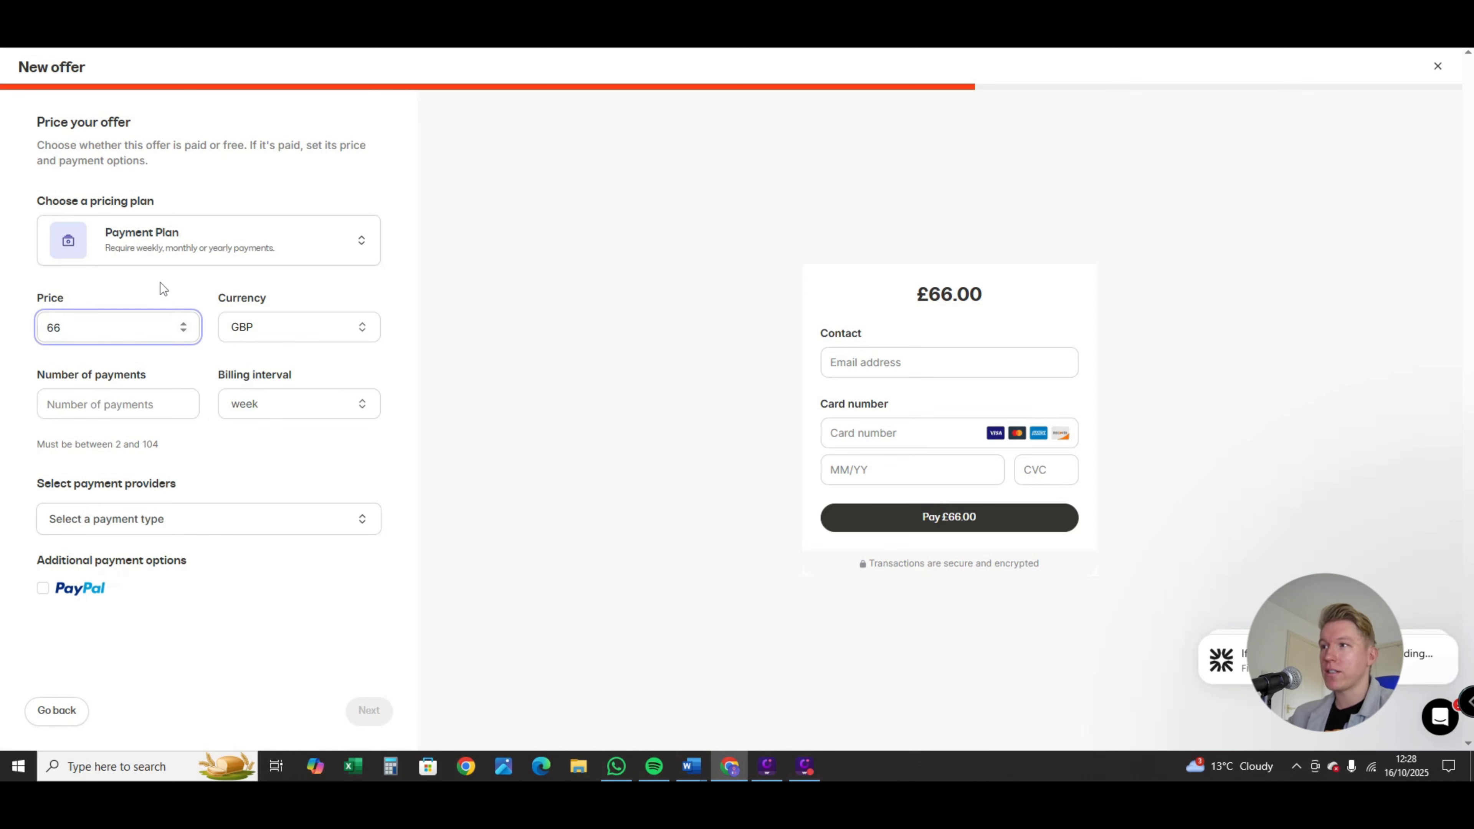
pyautogui.click(135, 399)
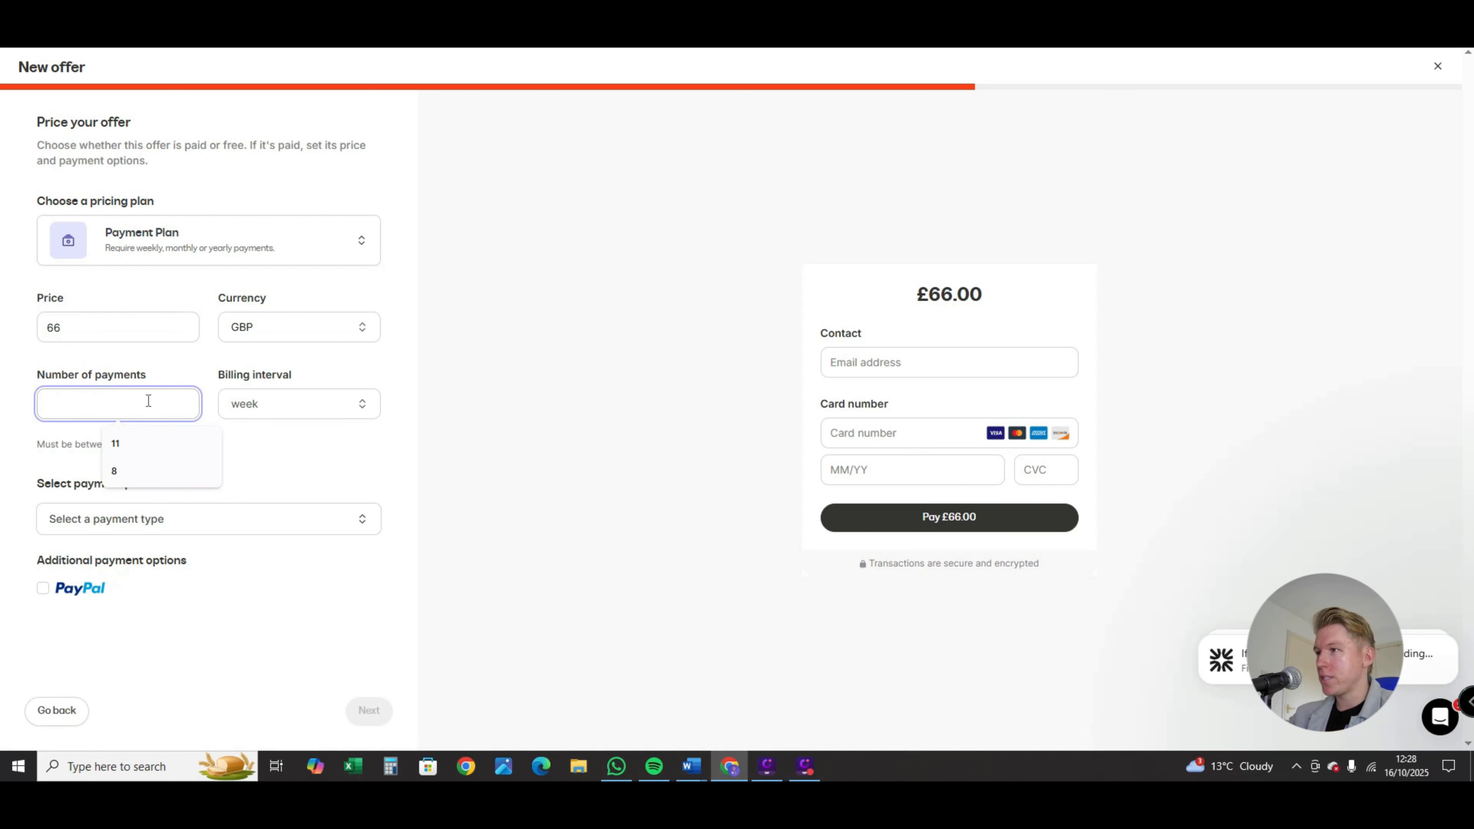
pyautogui.write('6')
pyautogui.click(300, 407)
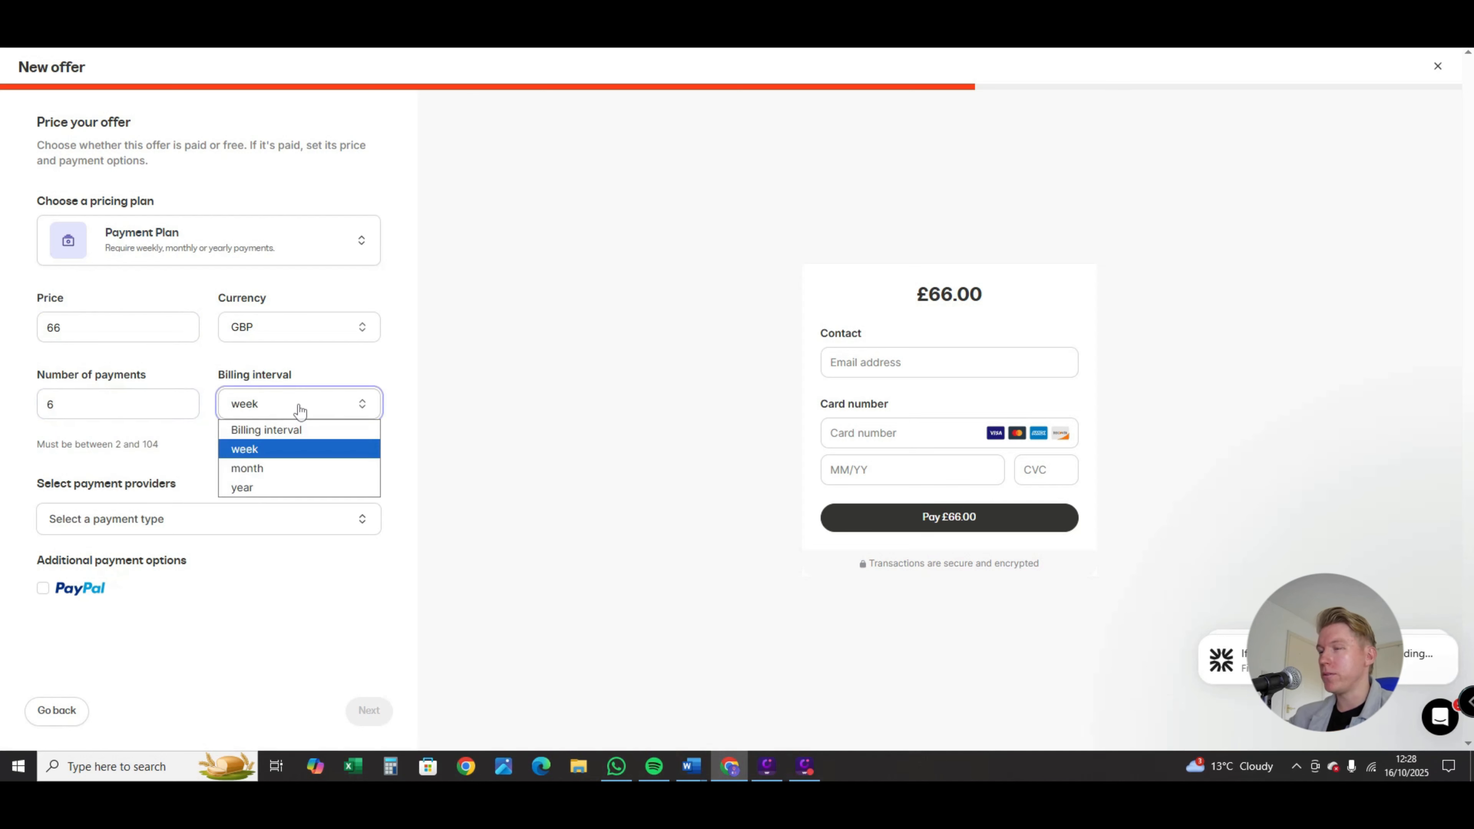
pyautogui.click(341, 371)
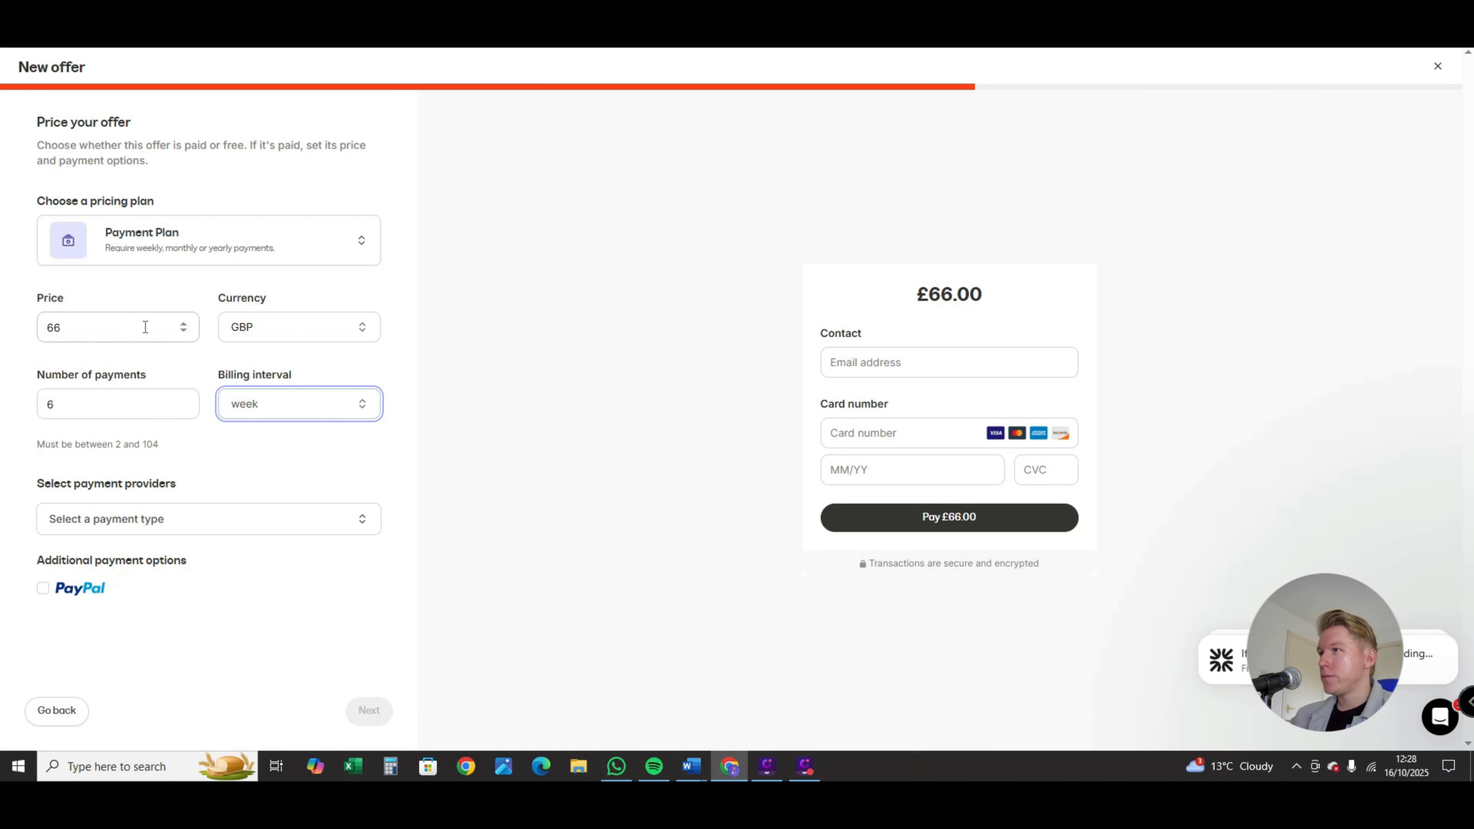
# Step: Set the pricing plan to One-time Payment with a price of 100 GBP
pyautogui.click(177, 248)
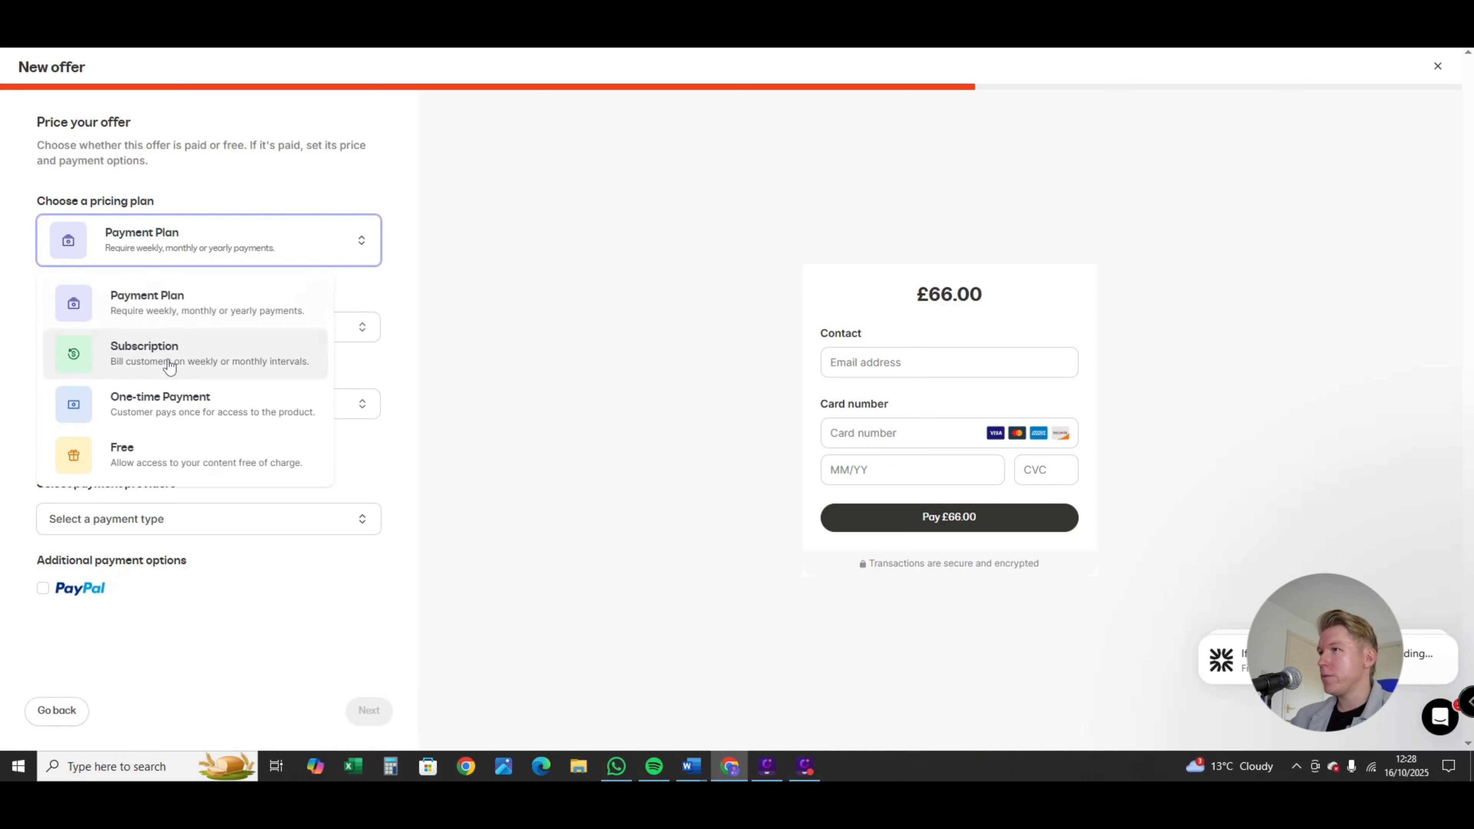
pyautogui.click(186, 411)
pyautogui.doubleClick(107, 326)
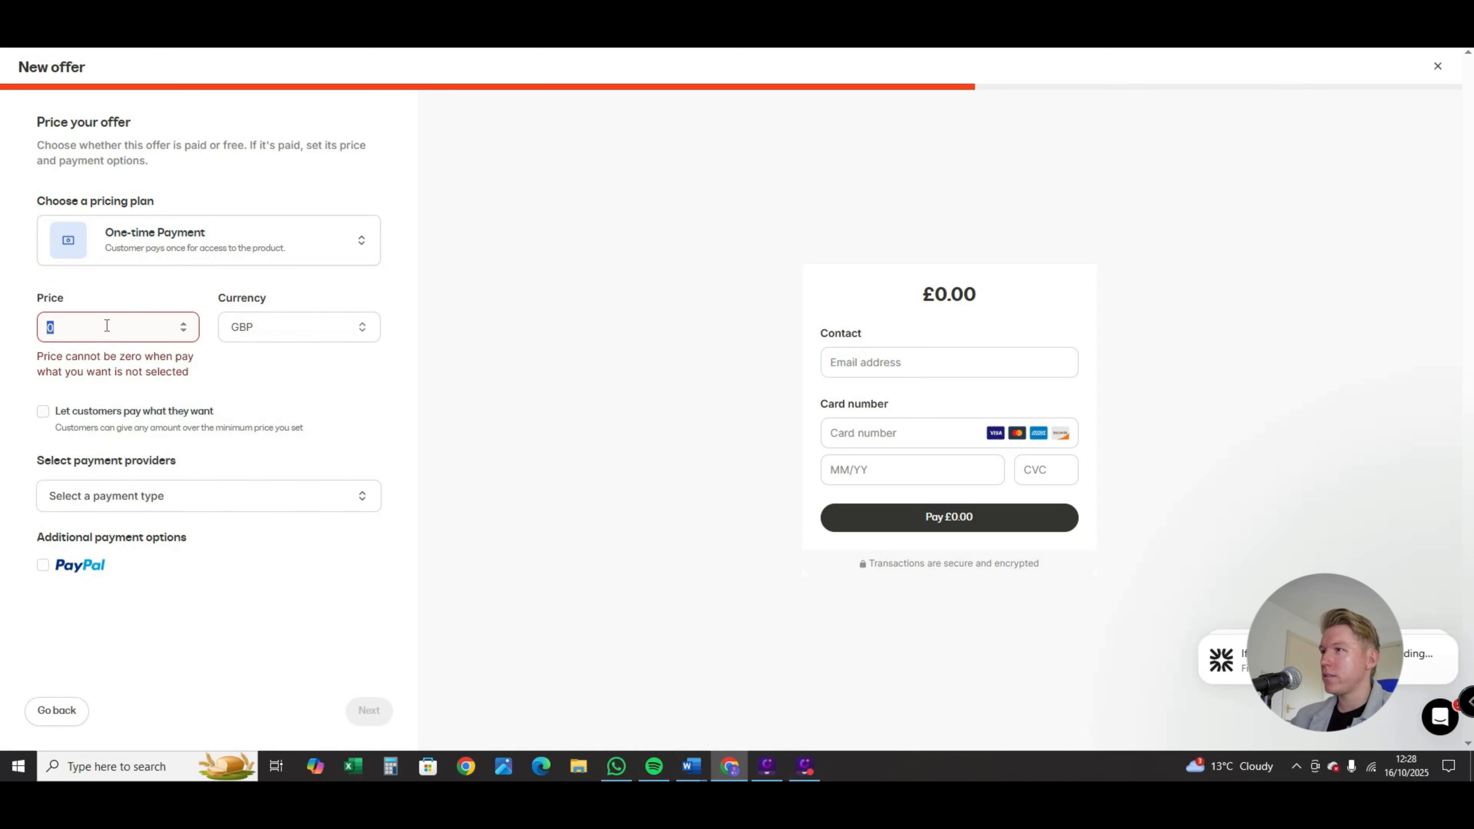
pyautogui.write('1')
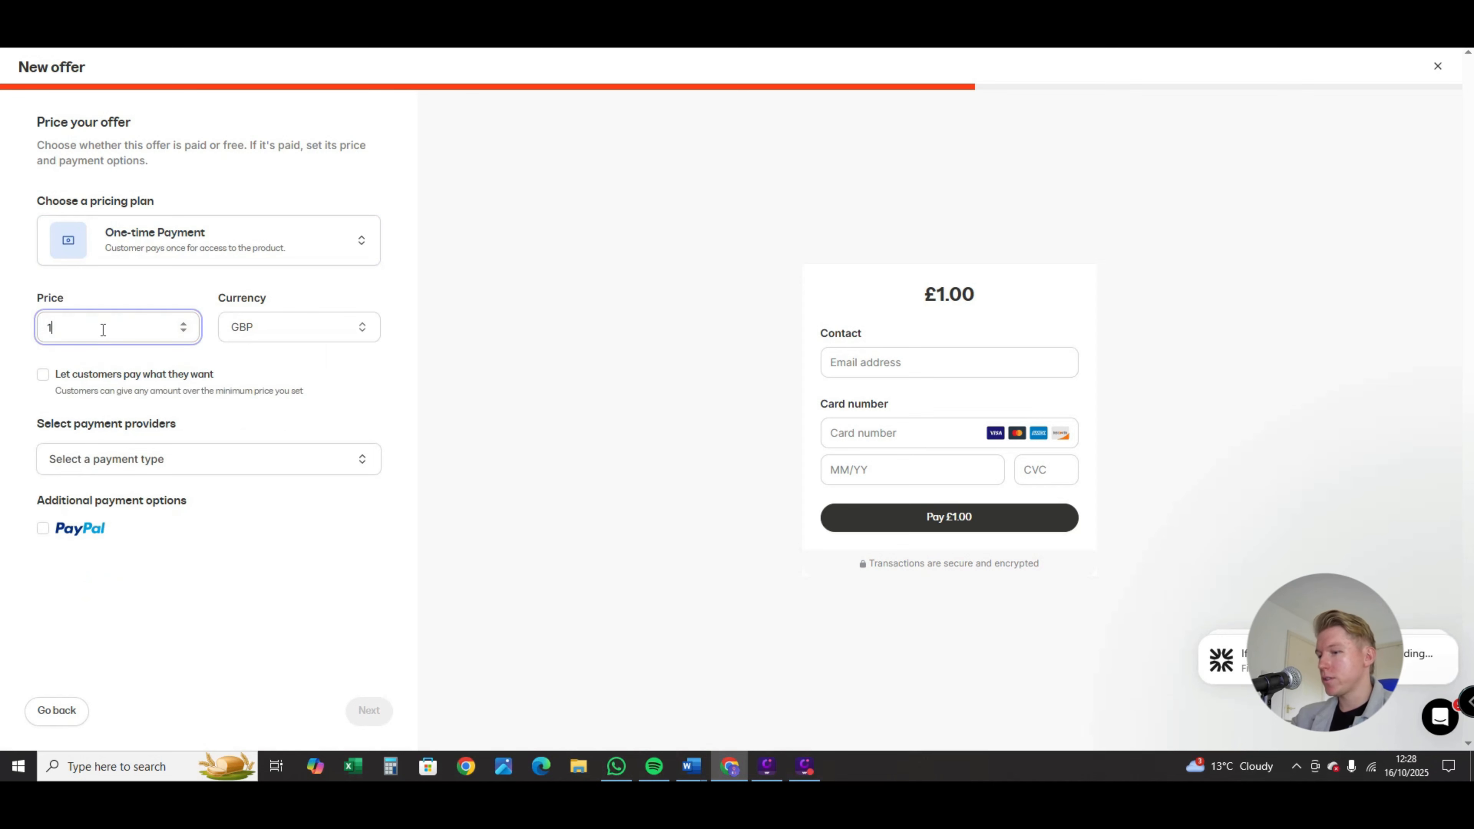
pyautogui.write('00')
# Step: Select Kajabi Payments as the offer's payment provider
pyautogui.click(203, 470)
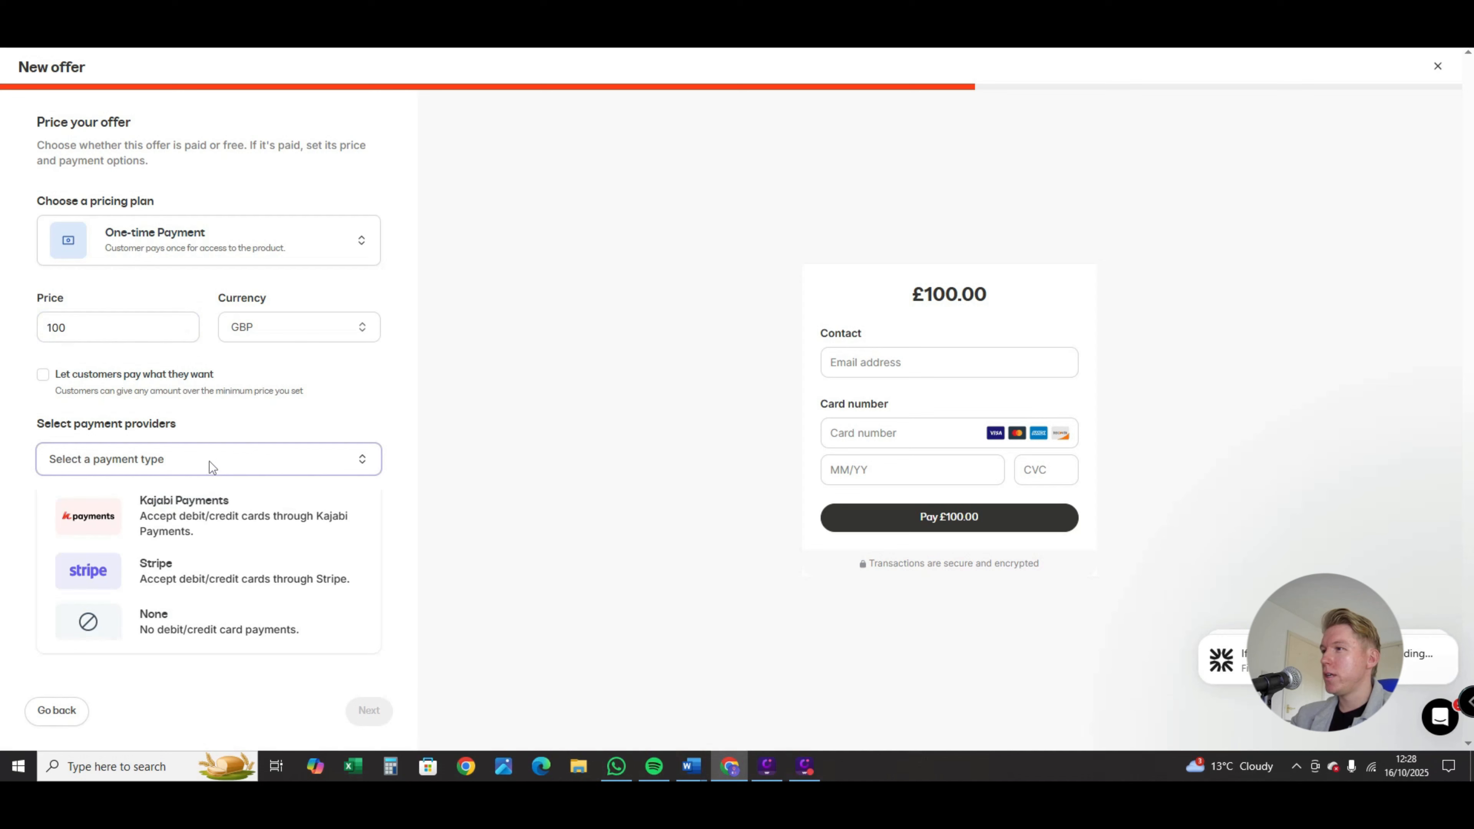
pyautogui.click(219, 499)
pyautogui.scroll(-1, 250, 515)
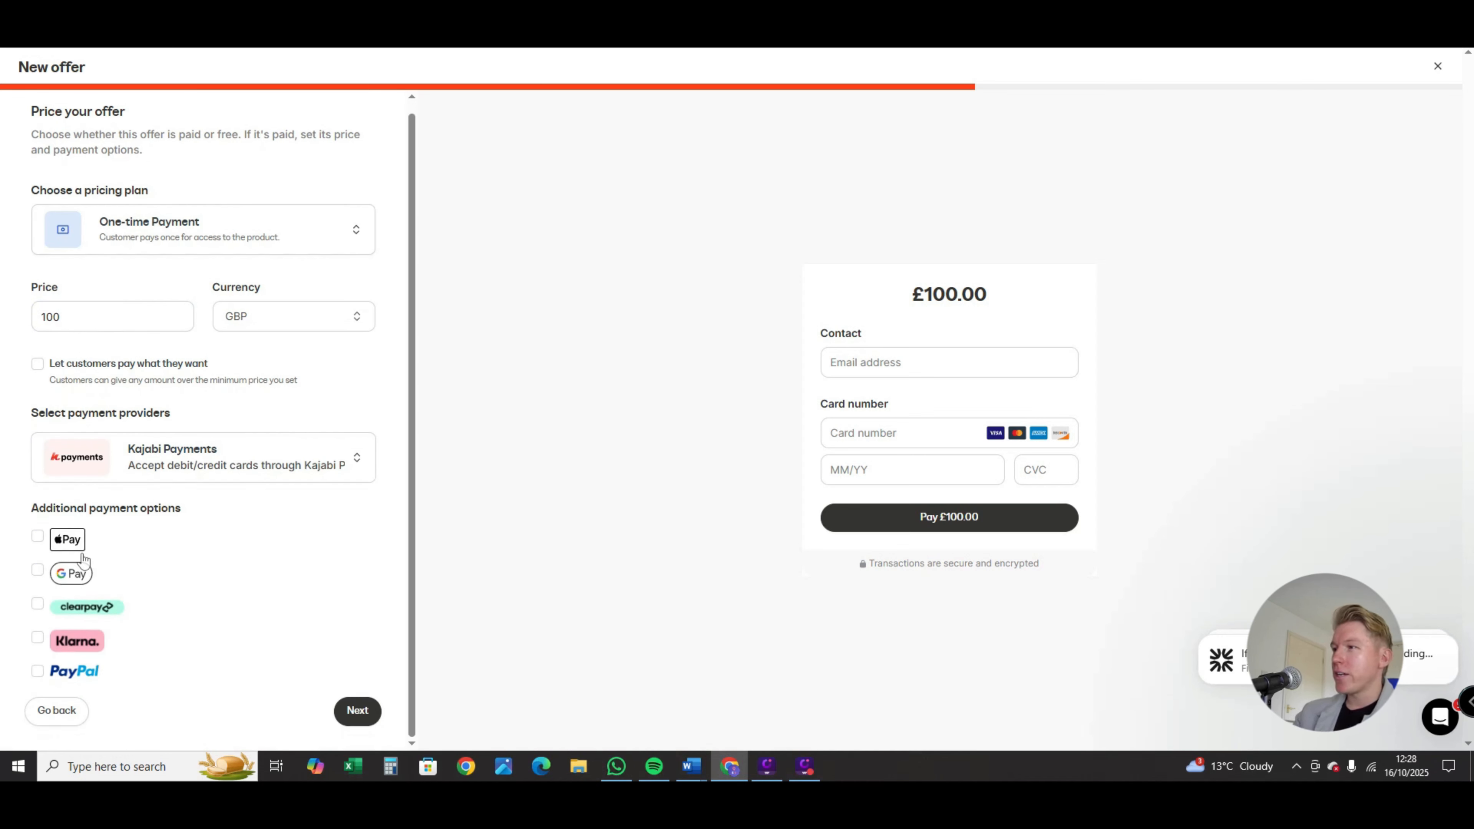
# Step: Enable Apple Pay, Google Pay, Clearpay and Klarna as additional payment options, and continue to the checkout customization
pyautogui.click(39, 538)
pyautogui.click(38, 571)
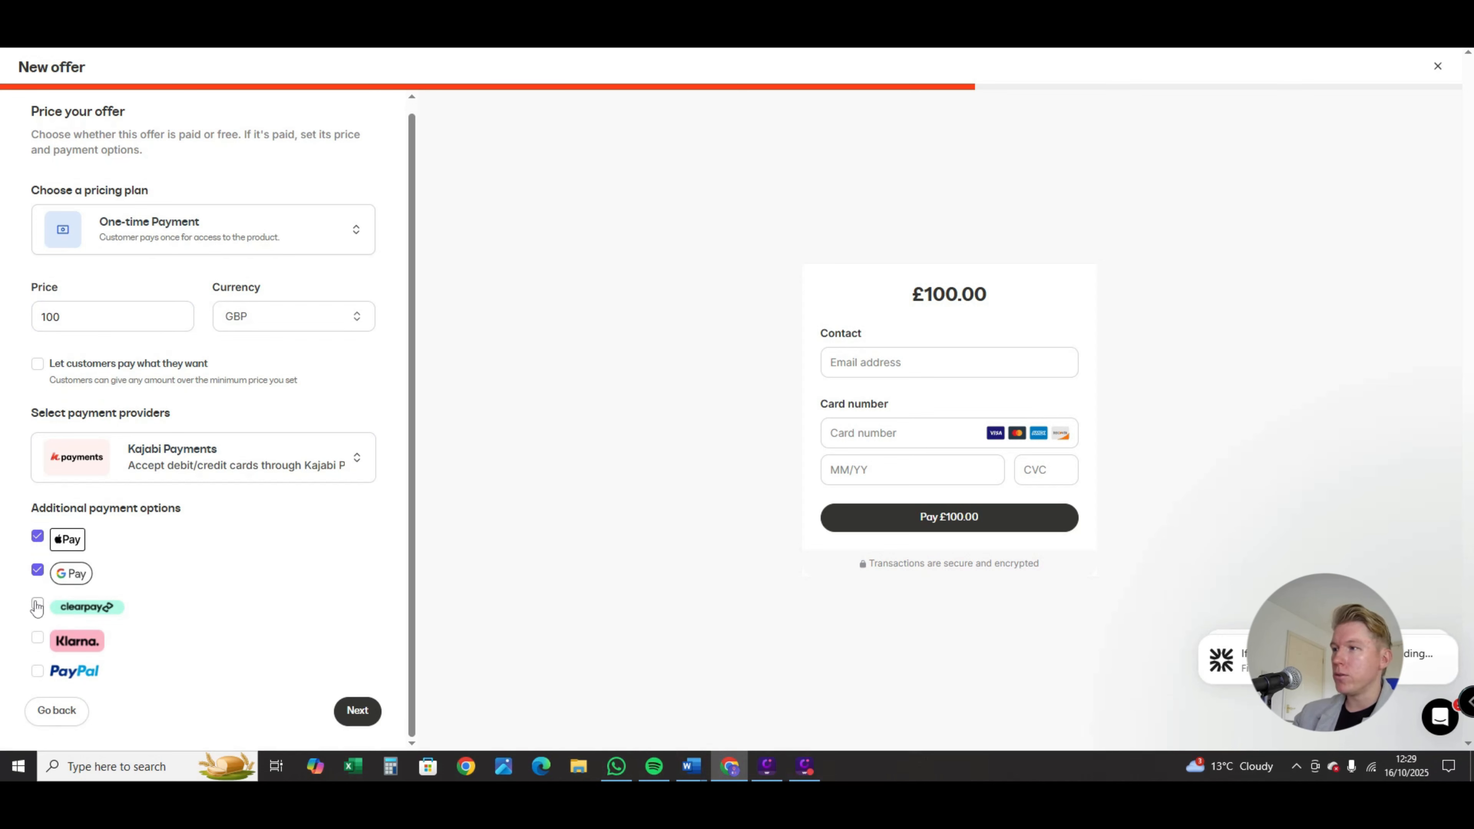
pyautogui.click(37, 605)
pyautogui.click(38, 639)
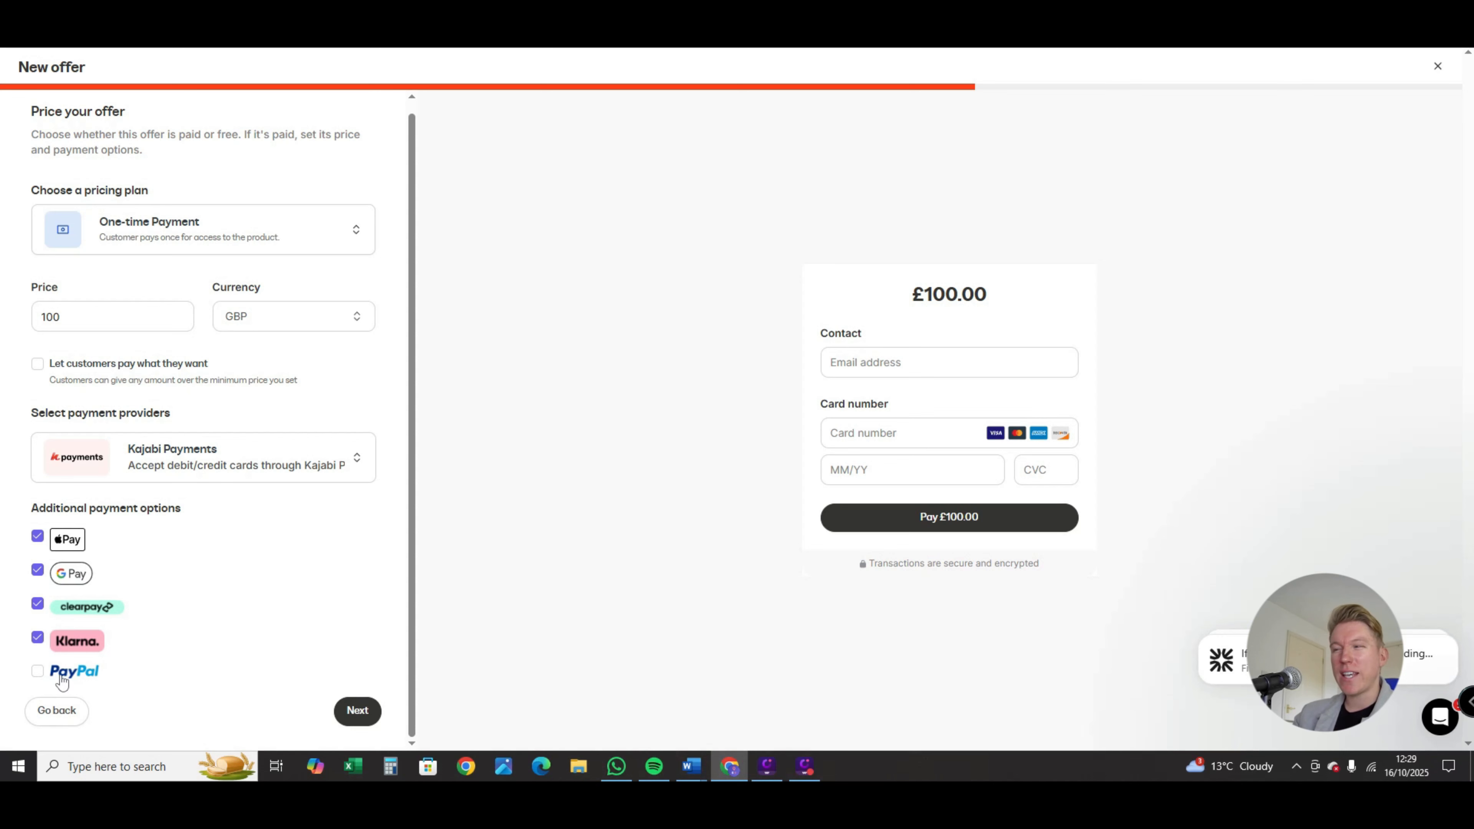
pyautogui.click(359, 712)
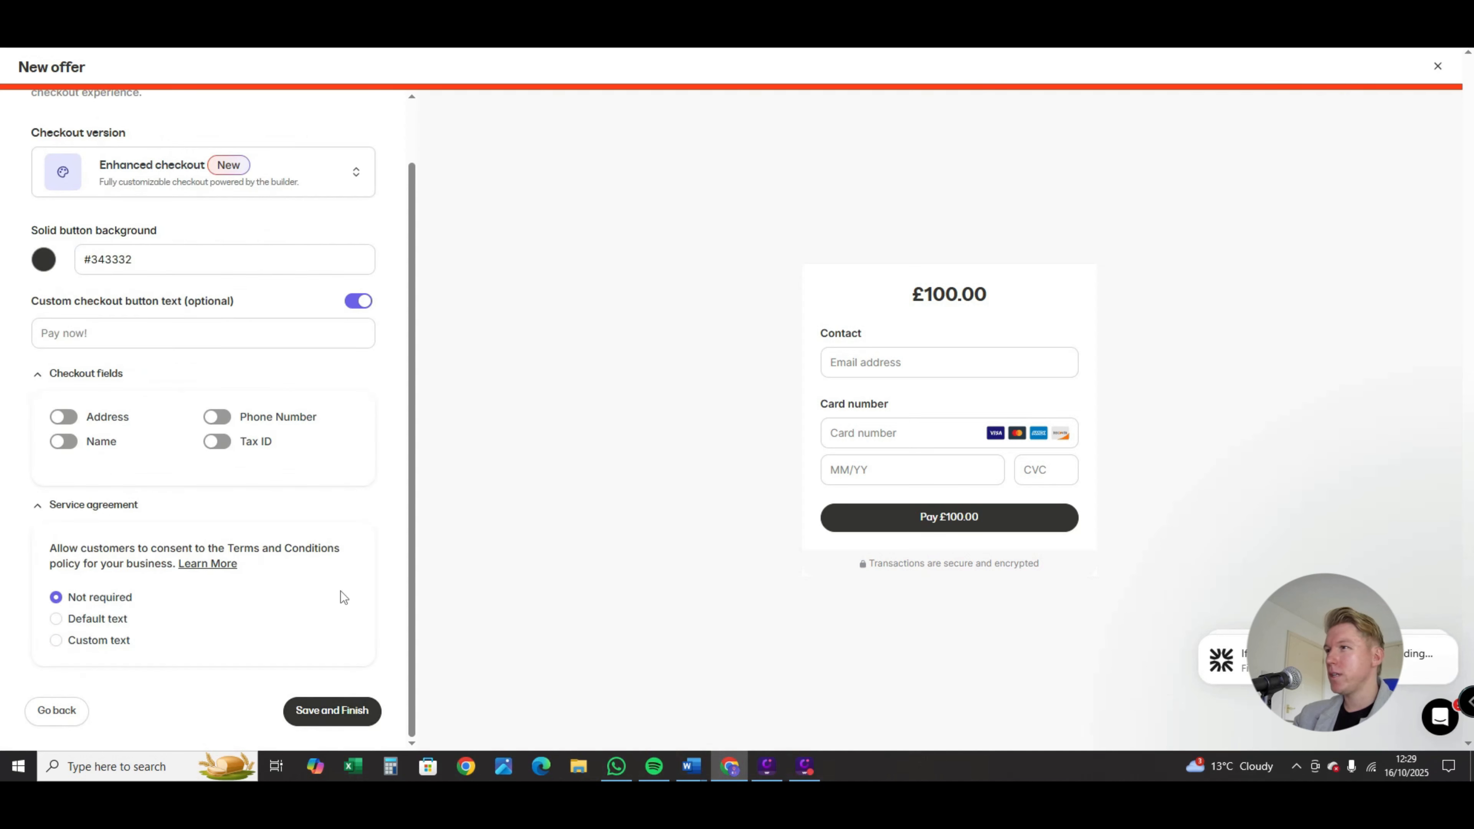
# Step: Look over the checkout button's background colour and custom text options
pyautogui.scroll(1, 274, 396)
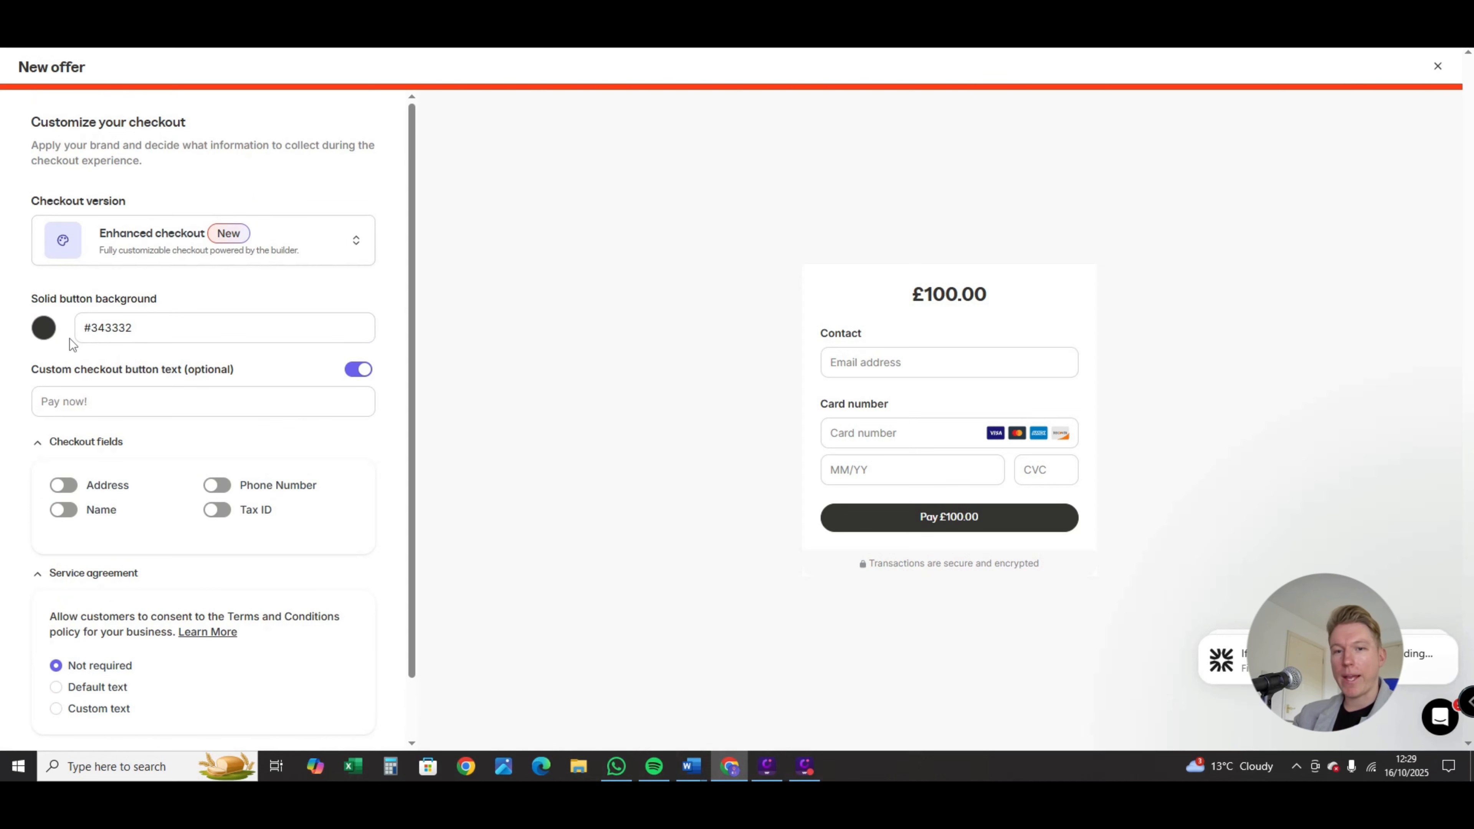
pyautogui.click(52, 331)
pyautogui.click(185, 299)
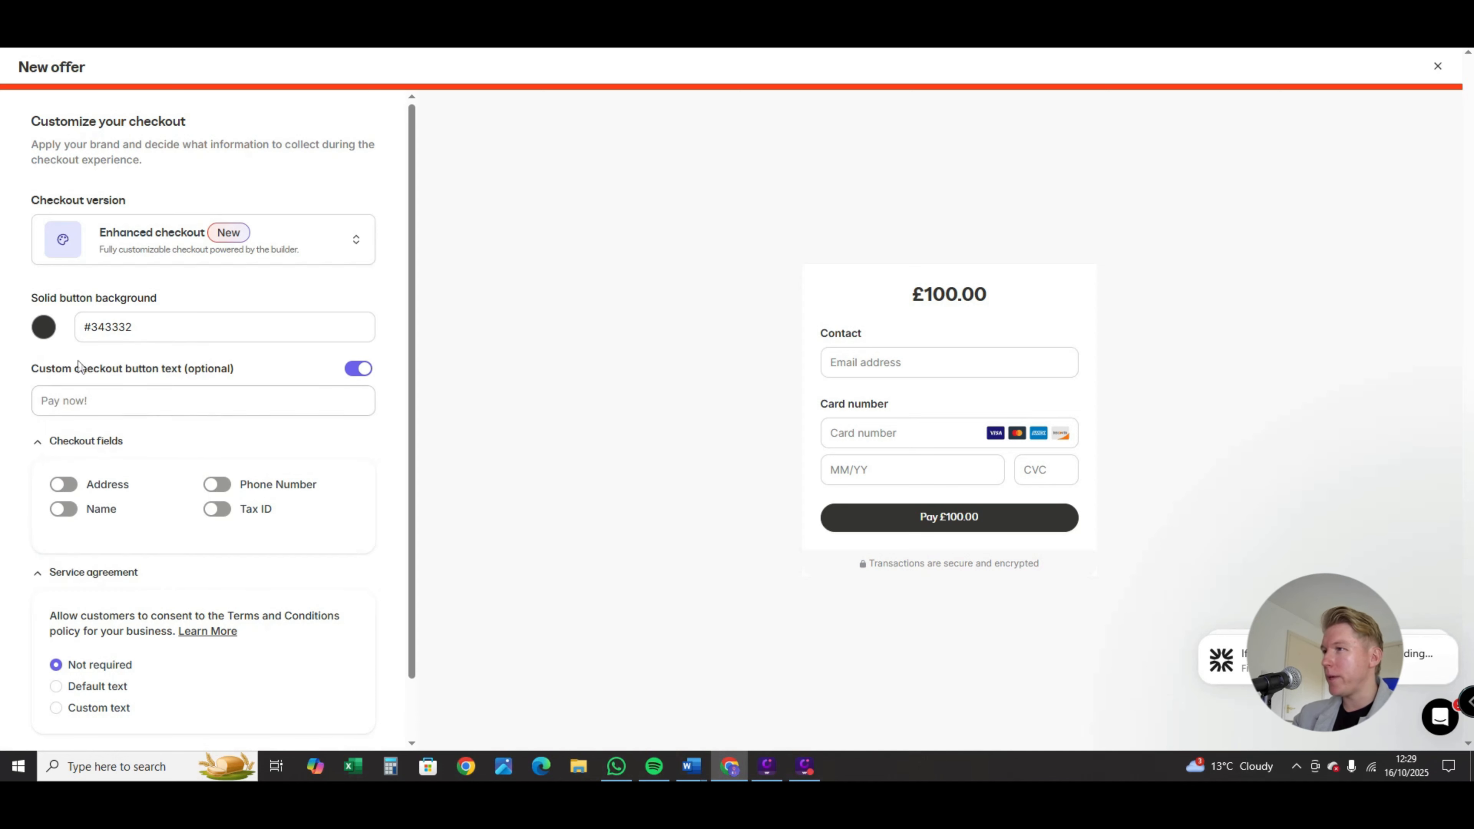
pyautogui.scroll(-1, 79, 325)
pyautogui.click(81, 326)
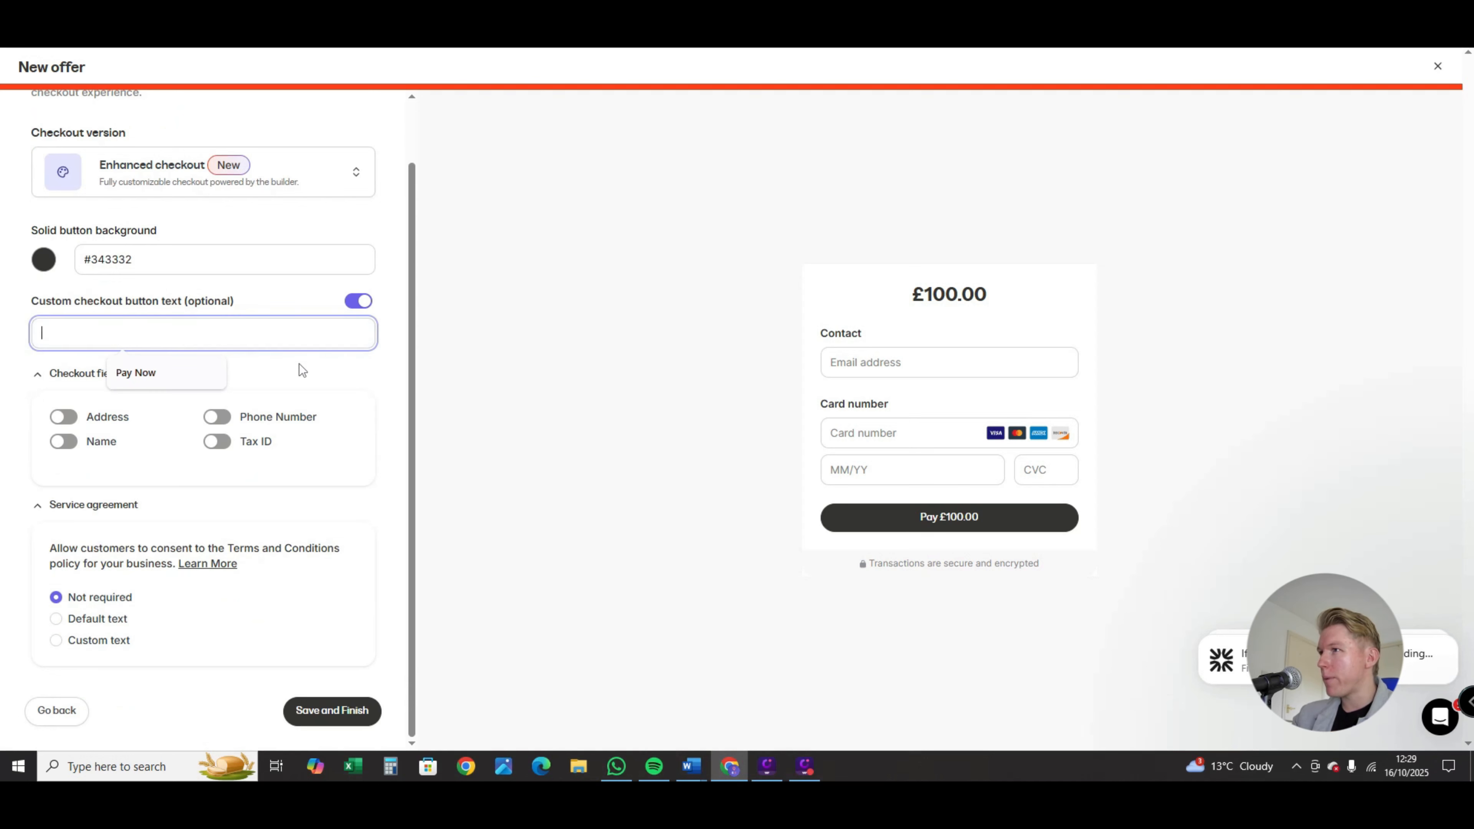
pyautogui.click(356, 389)
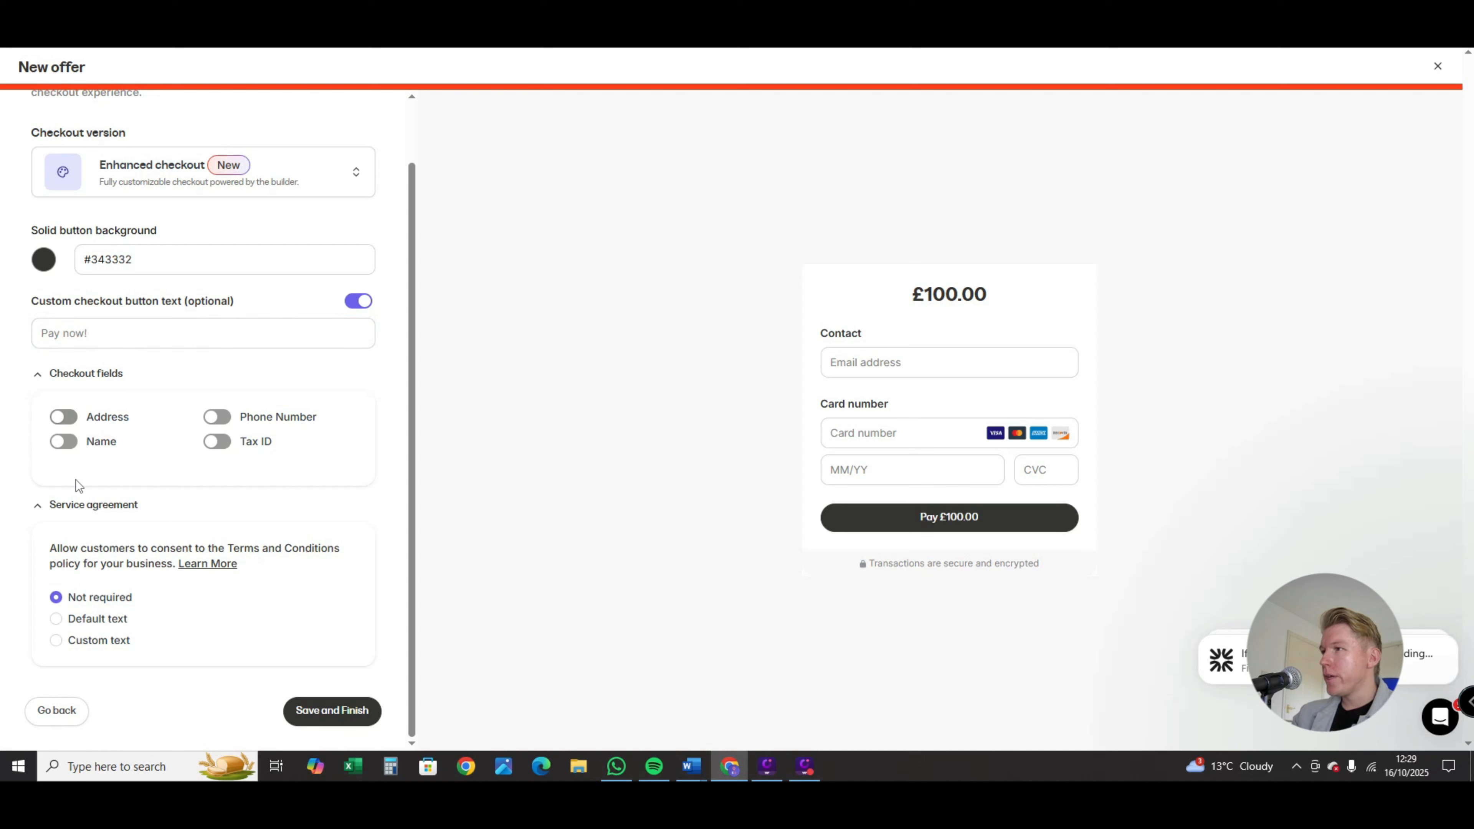
# Step: Include the Name and Address fields in the checkout form
pyautogui.click(66, 443)
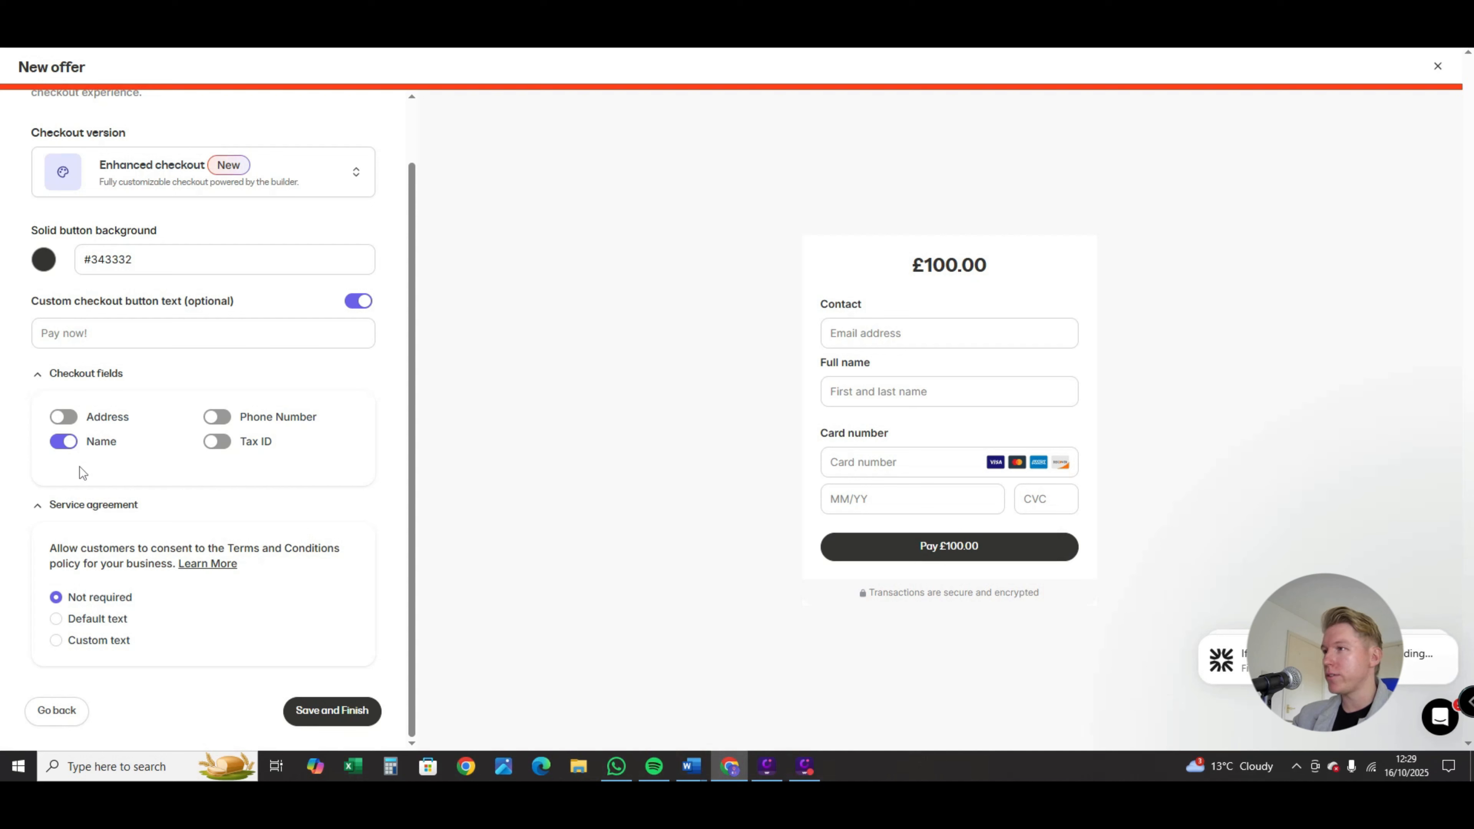
pyautogui.click(64, 418)
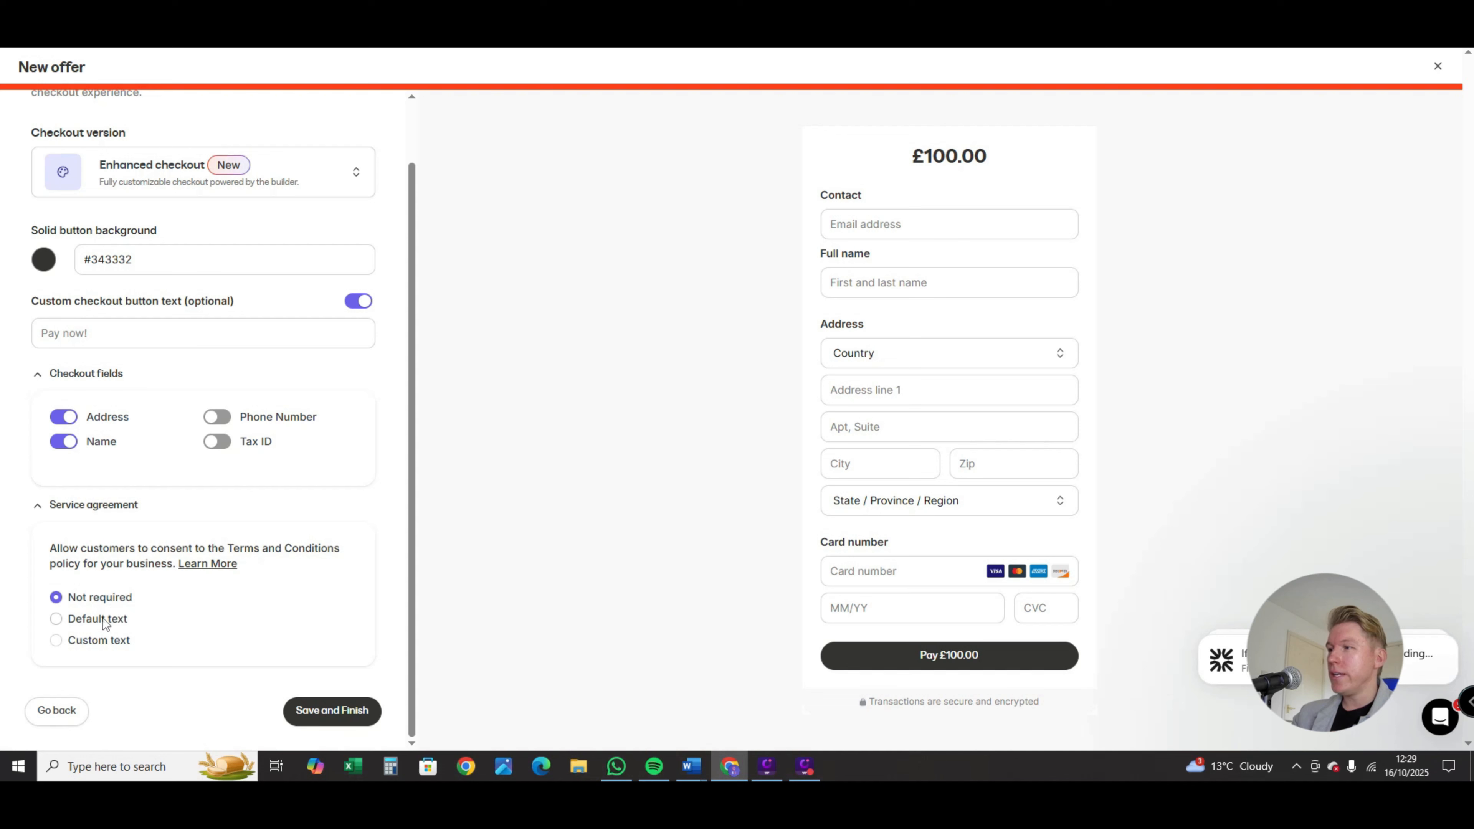
# Step: Try the custom text option for the service agreement, and set it back to Not required
pyautogui.click(57, 641)
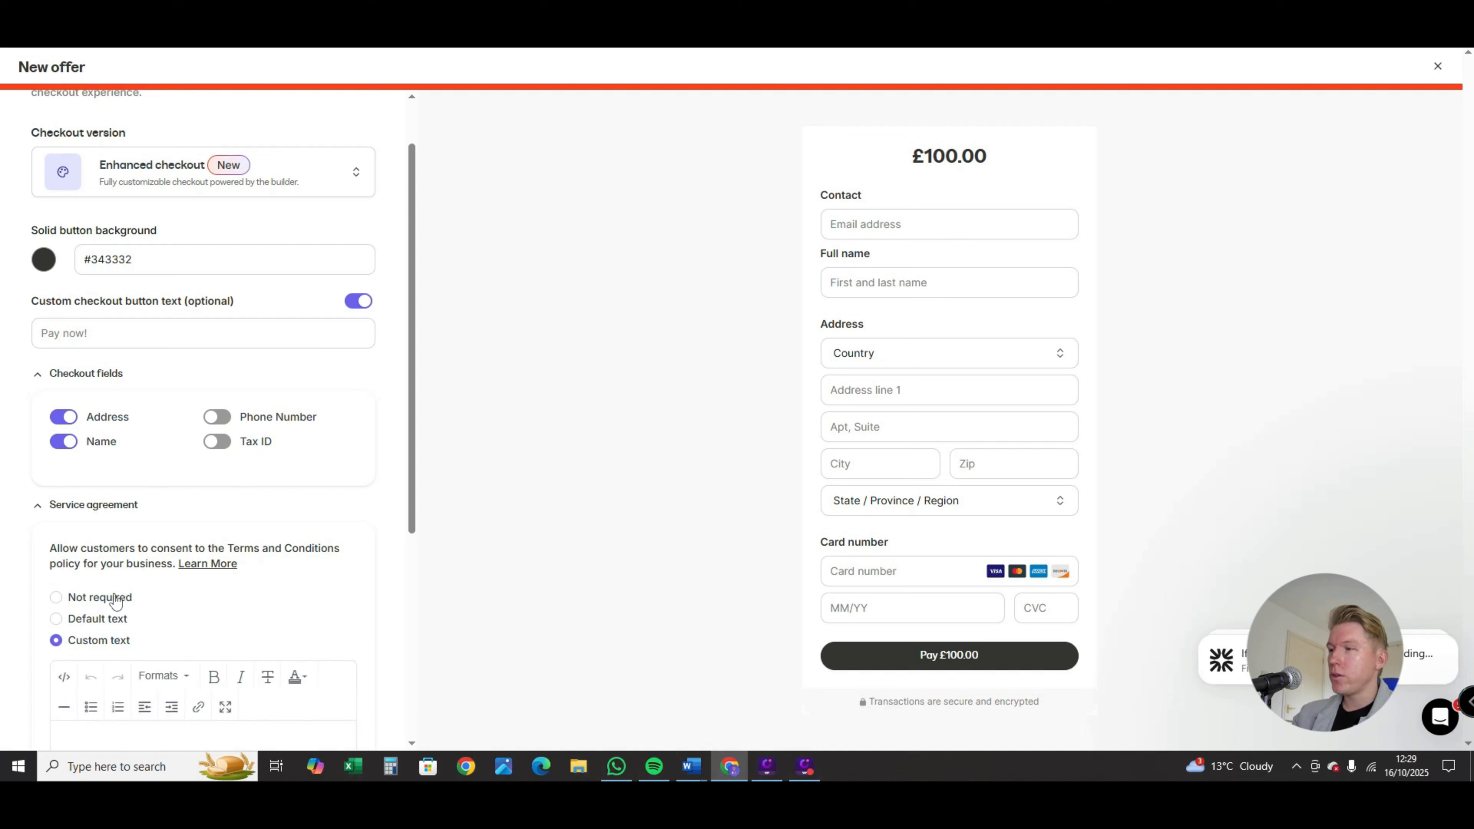
pyautogui.scroll(-4, 118, 529)
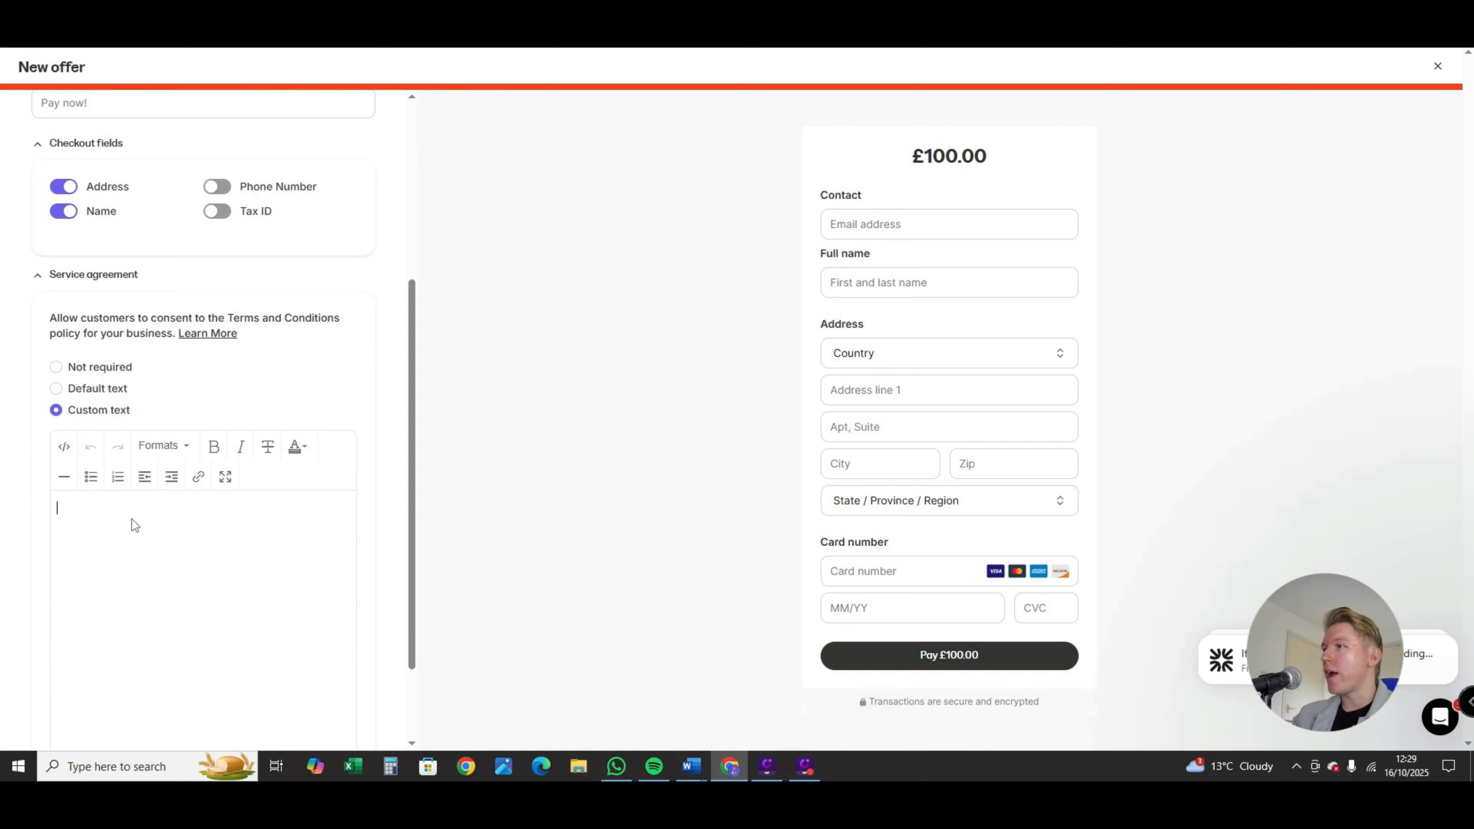
pyautogui.scroll(-2, 179, 507)
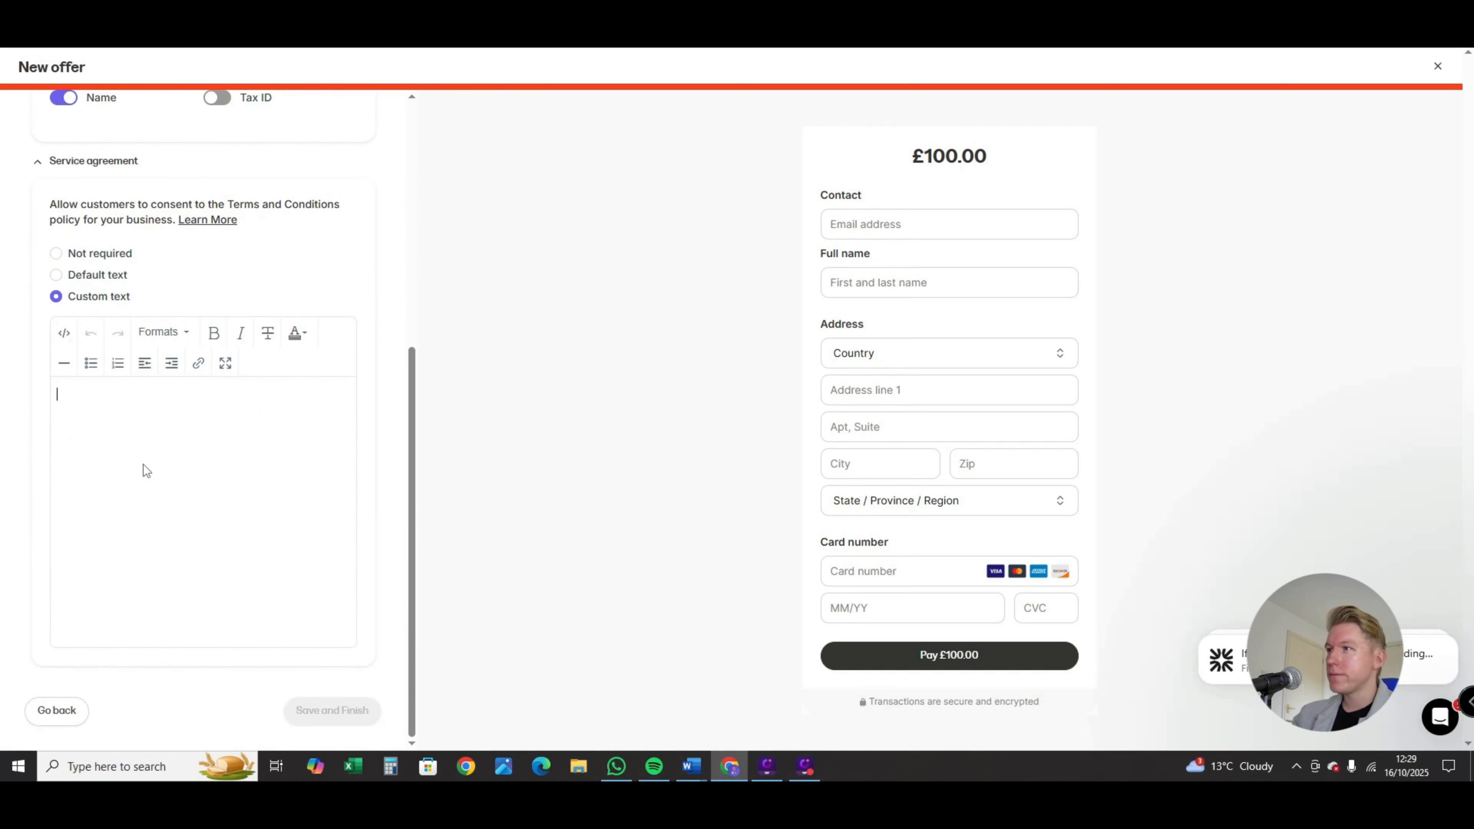
pyautogui.click(55, 253)
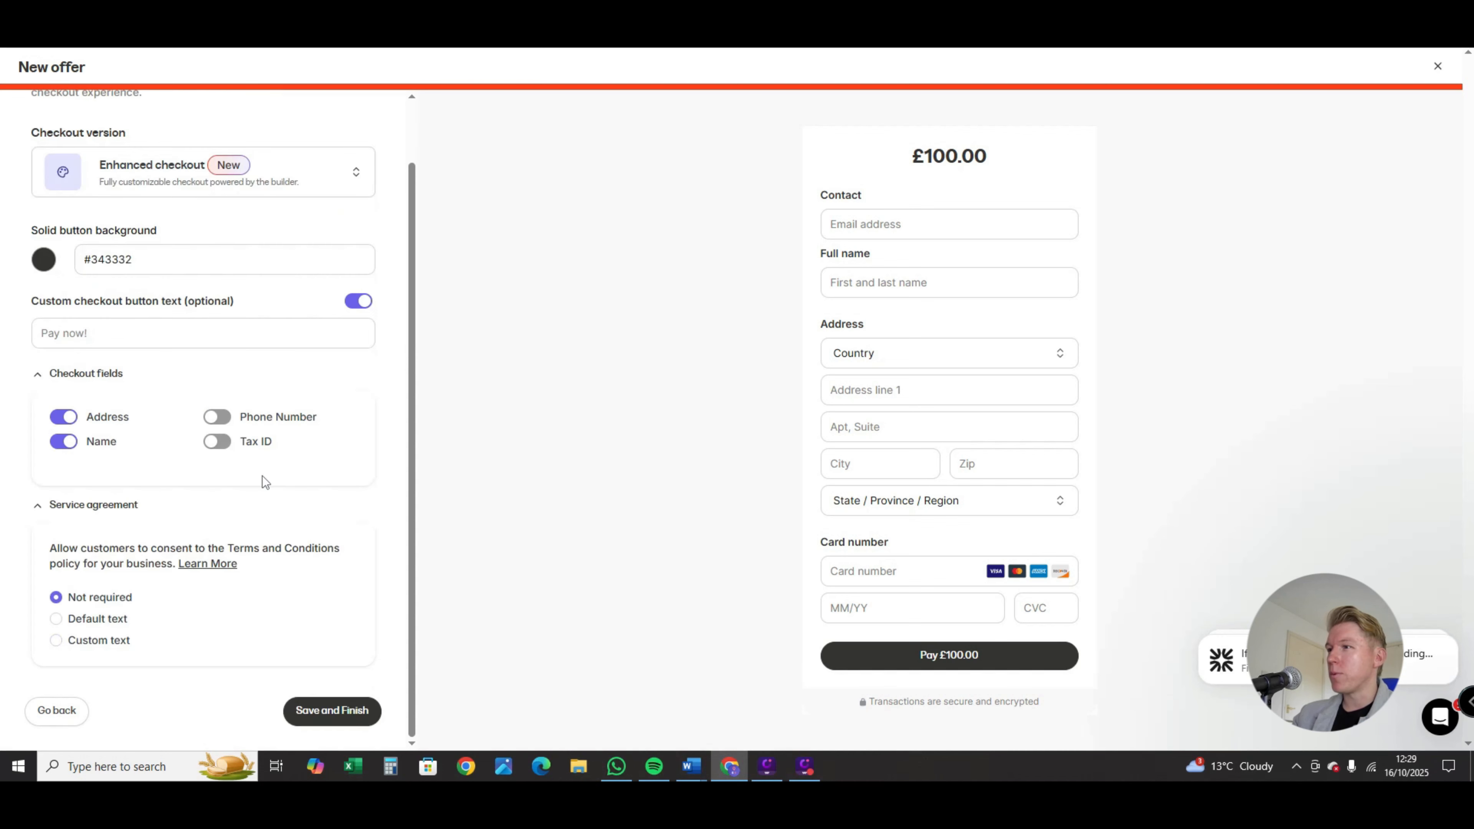
# Step: Save and finish the new Basic Course offer
pyautogui.scroll(2, 313, 609)
pyautogui.scroll(-2, 306, 614)
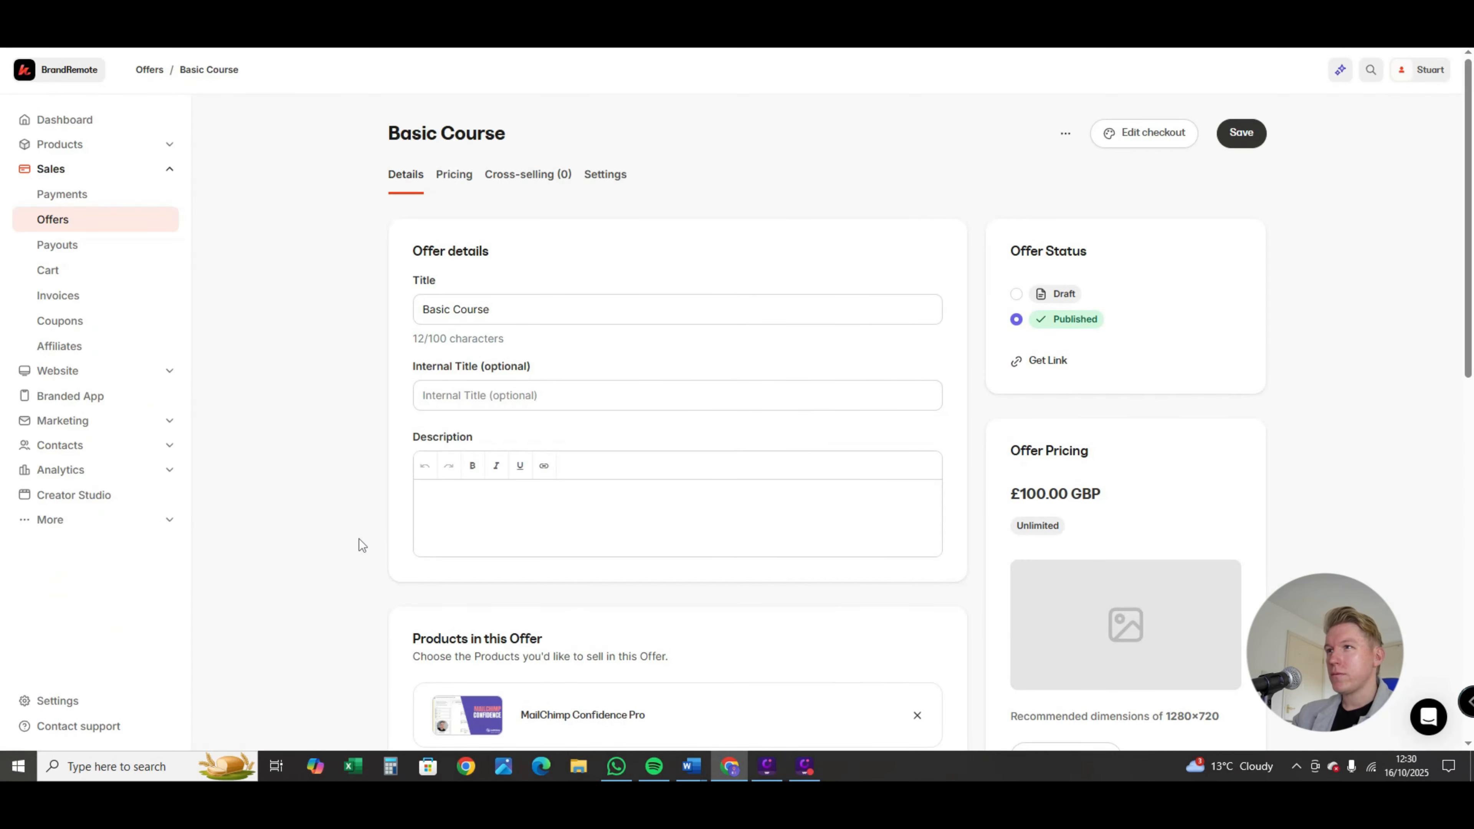
# Step: Look over the offer's details, products, access limits and post-purchase settings
pyautogui.scroll(-6, 346, 508)
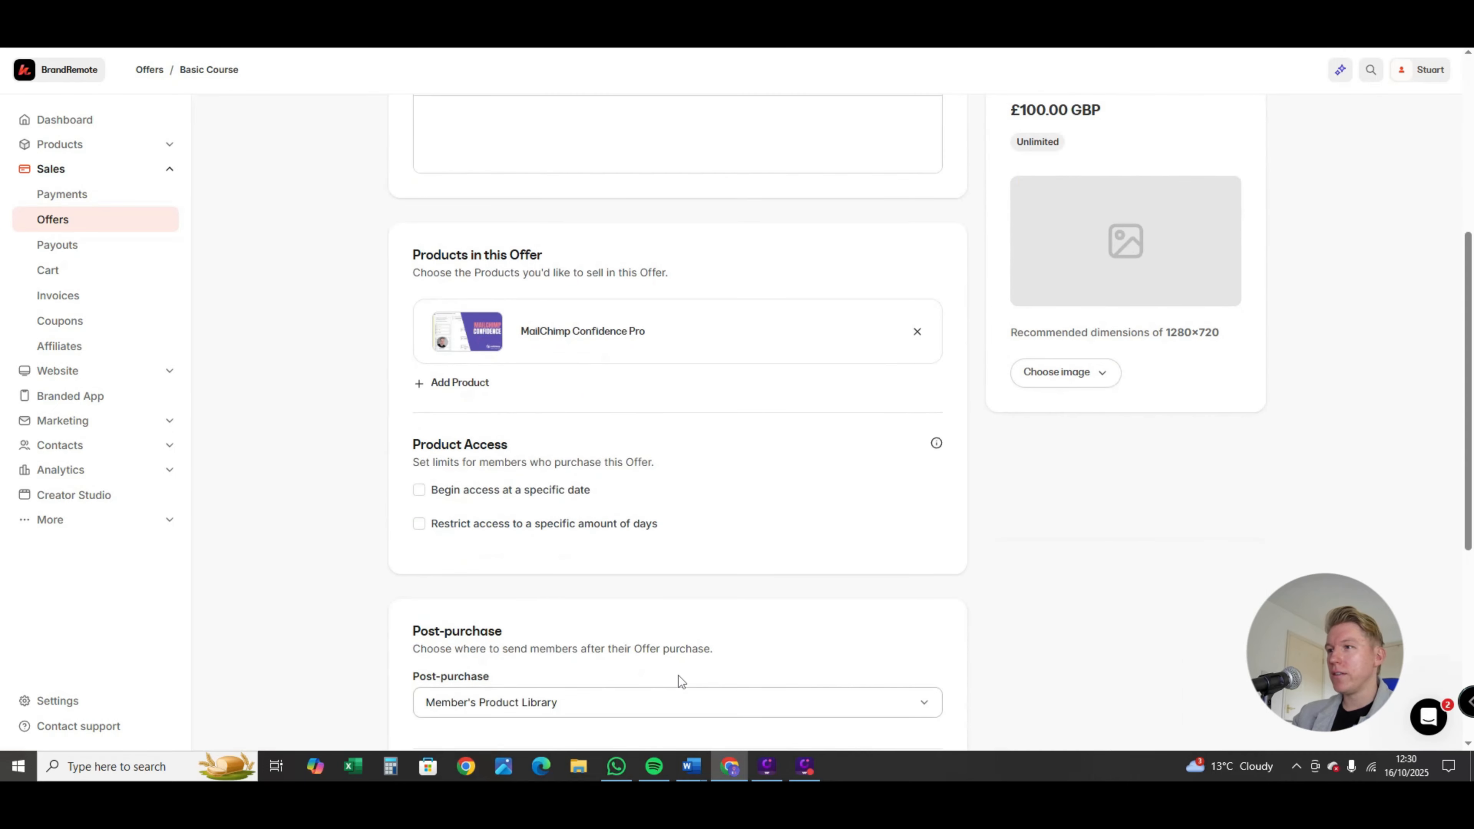
pyautogui.scroll(7, 682, 675)
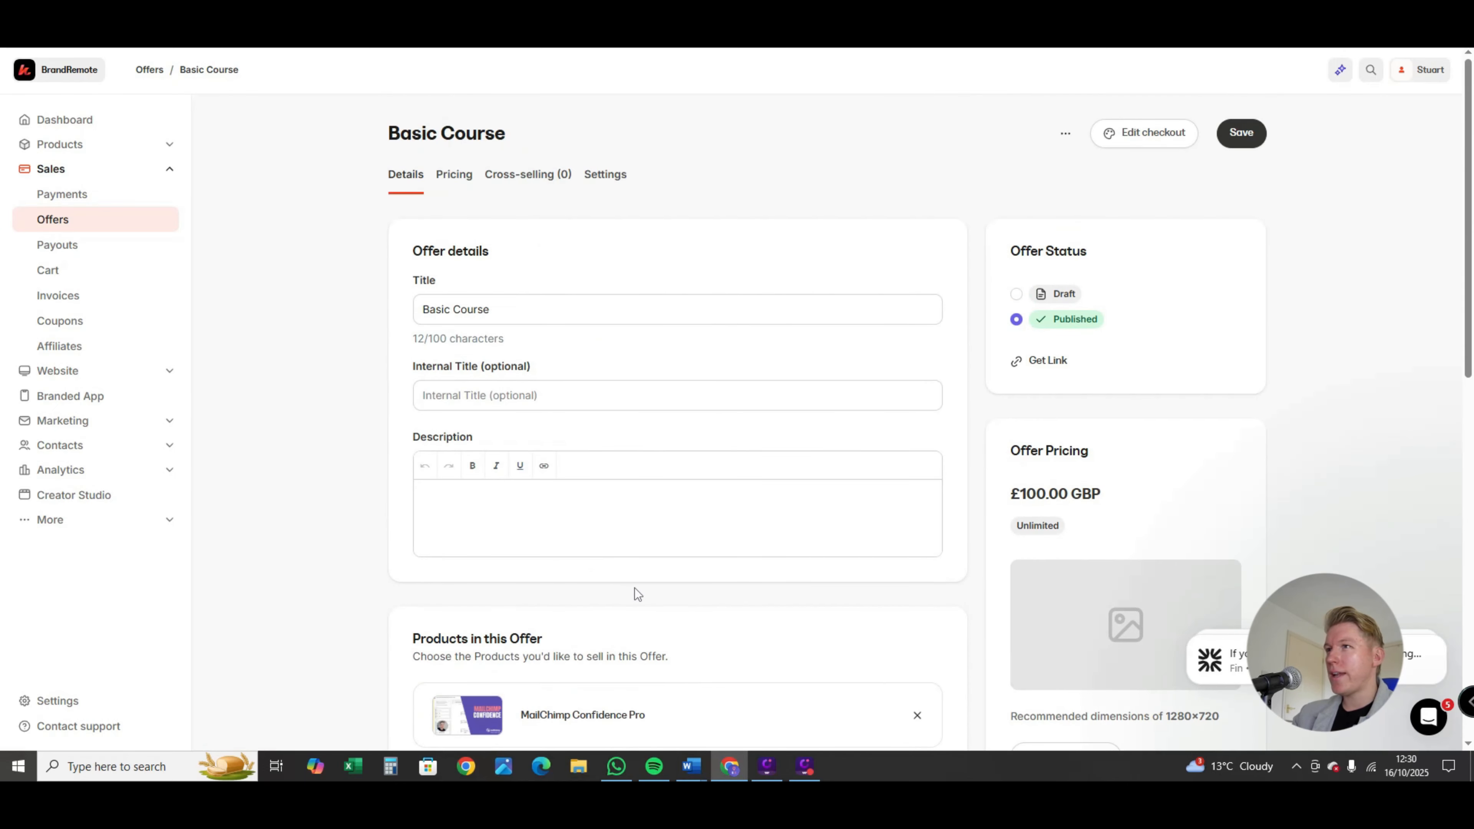
pyautogui.scroll(-10, 653, 593)
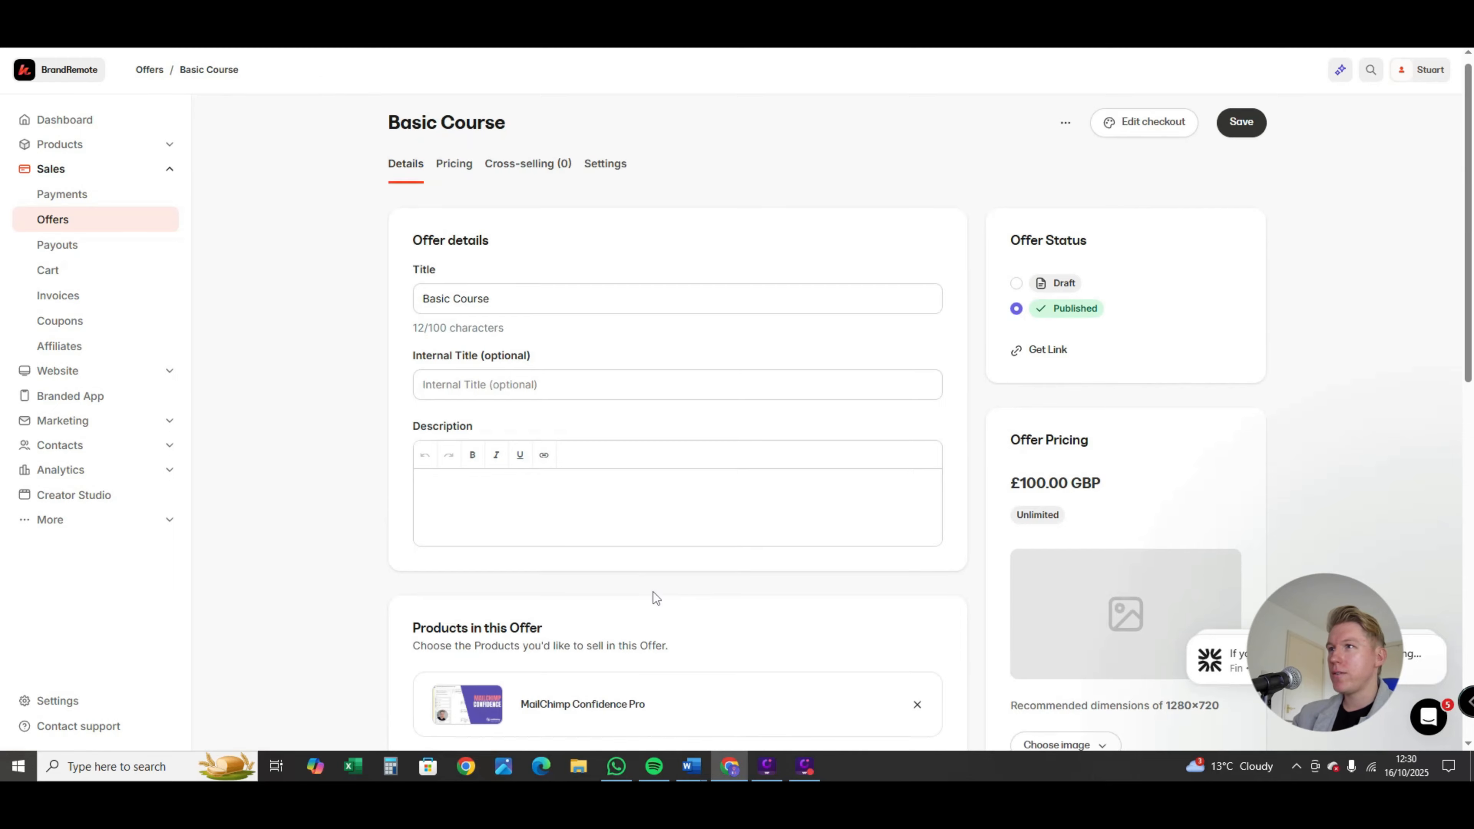
pyautogui.scroll(9, 668, 615)
pyautogui.scroll(-7, 686, 655)
pyautogui.scroll(10, 687, 655)
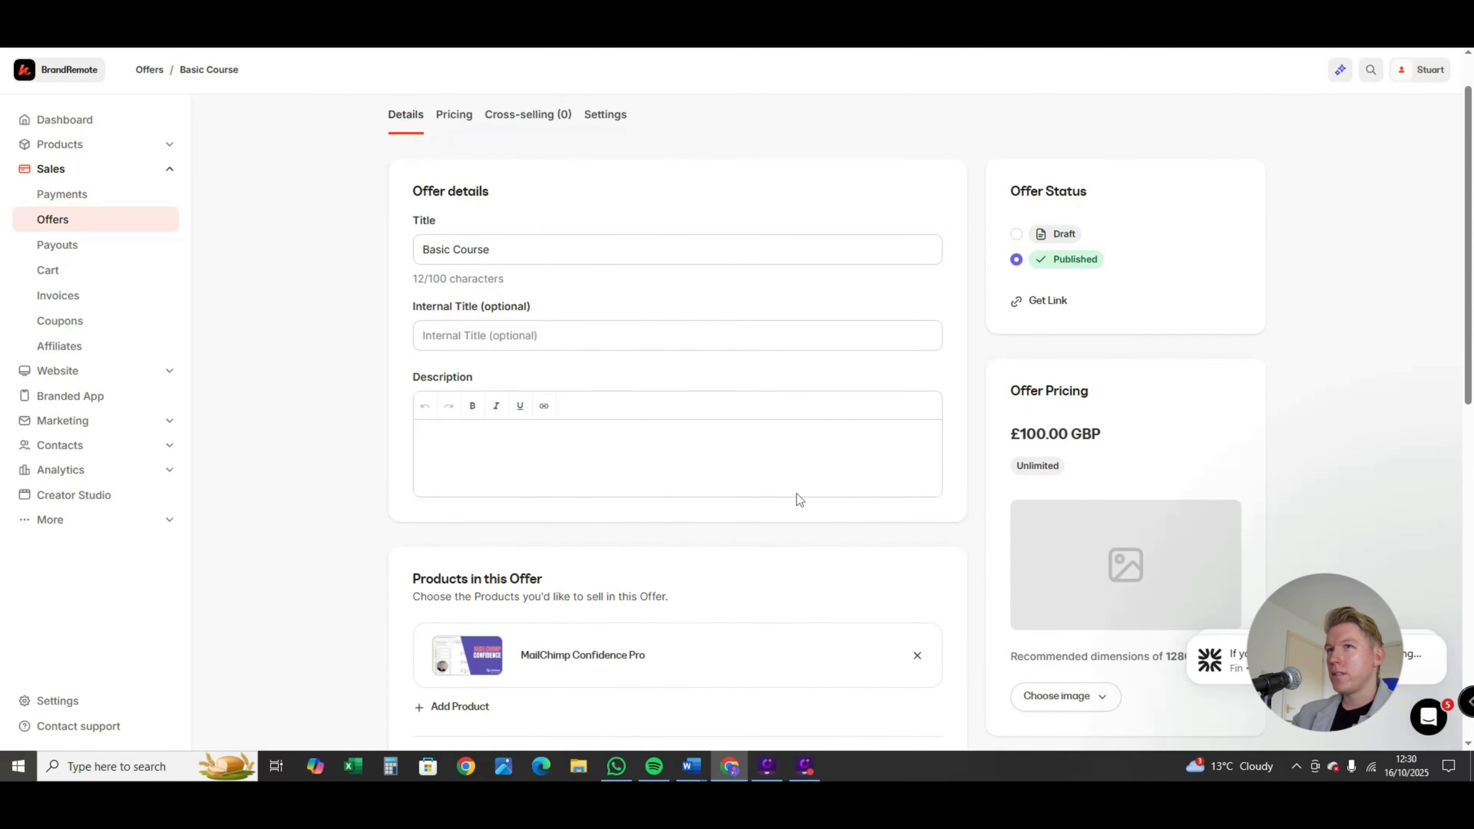
# Step: Open the Basic Course checkout page for editing and look over its layout
pyautogui.click(1136, 132)
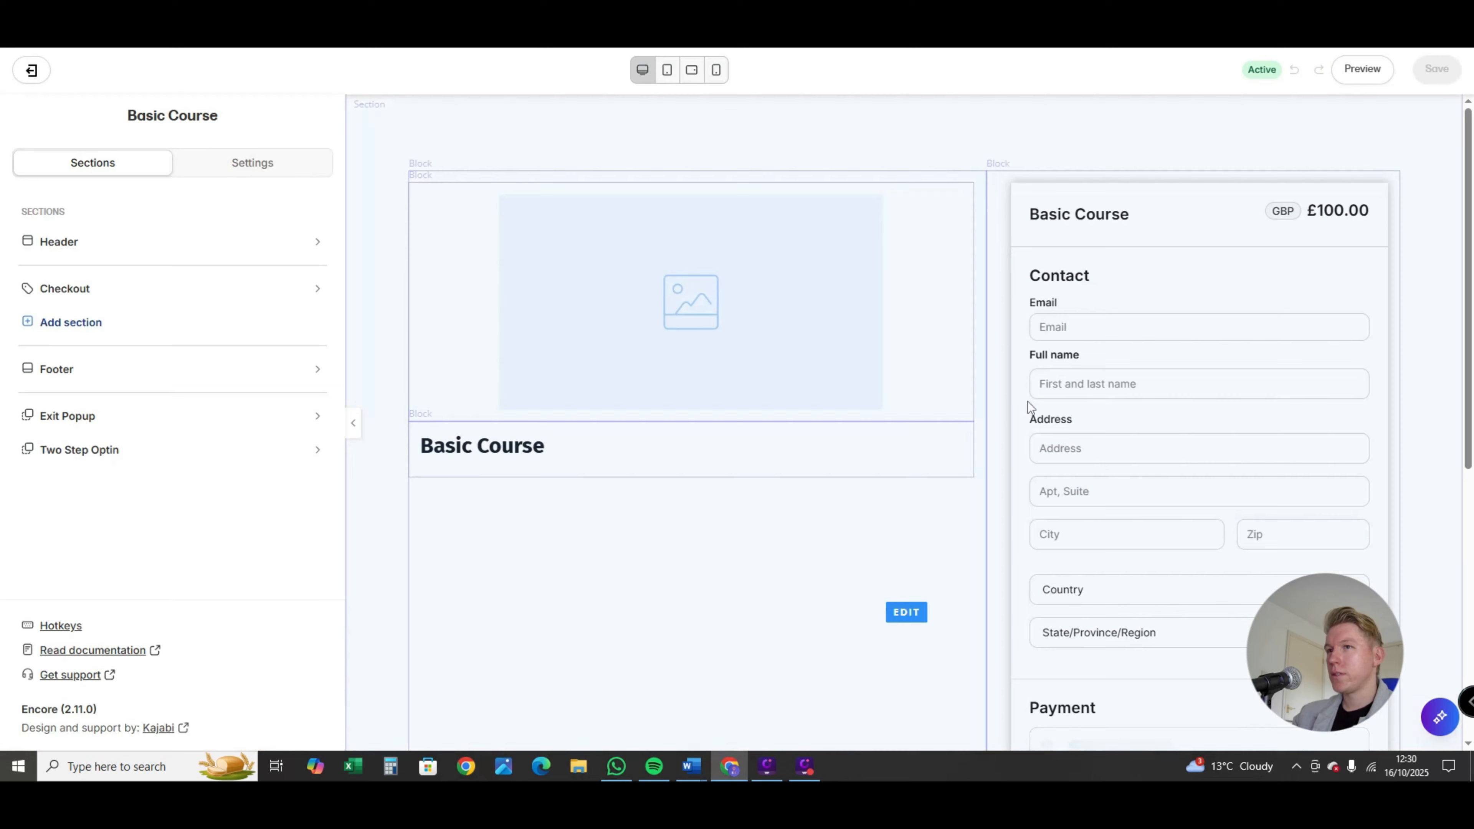
pyautogui.scroll(-2, 746, 191)
pyautogui.scroll(1, 743, 374)
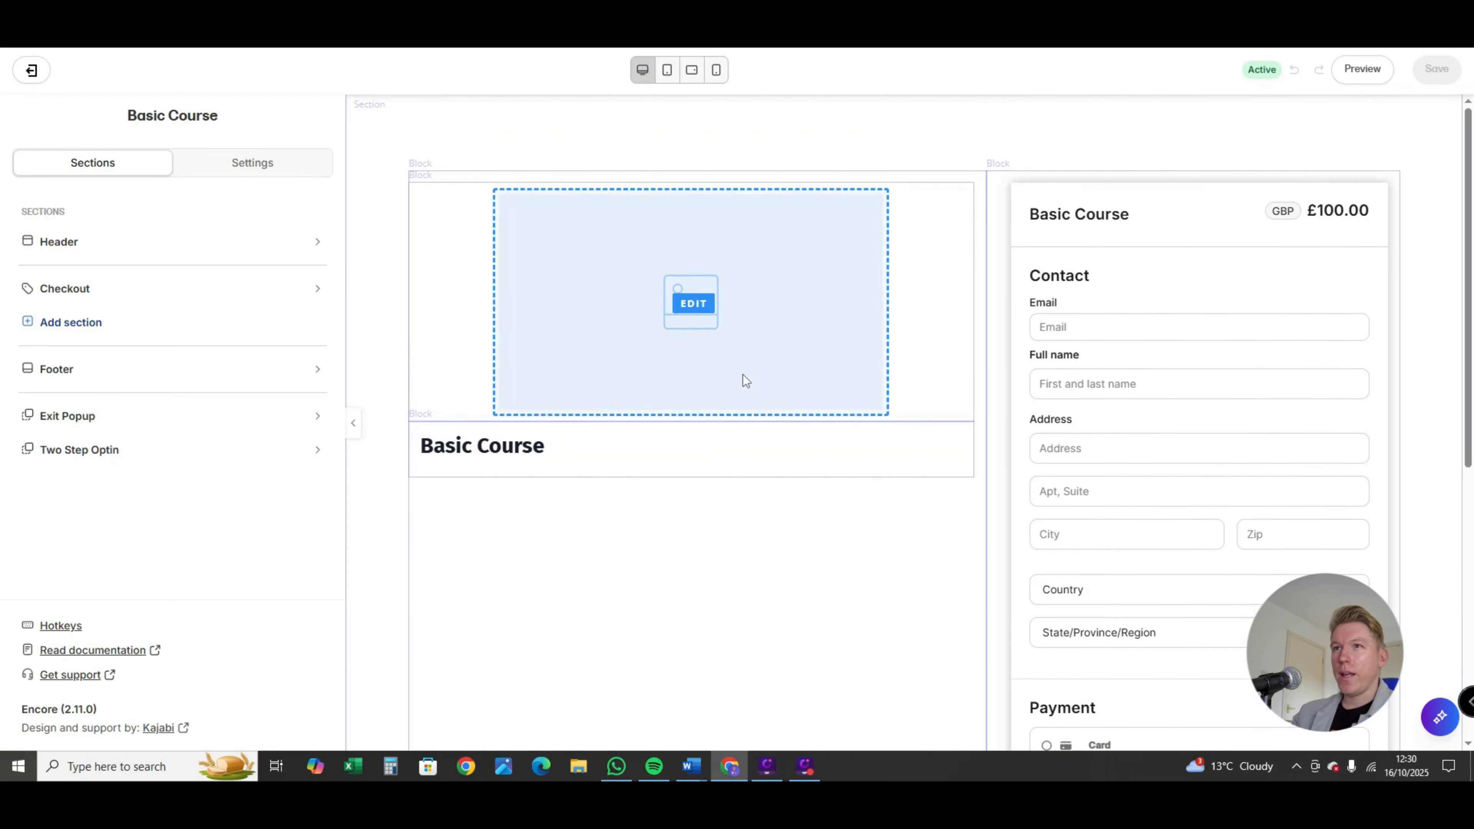
pyautogui.scroll(-6, 1090, 330)
pyautogui.scroll(7, 1091, 365)
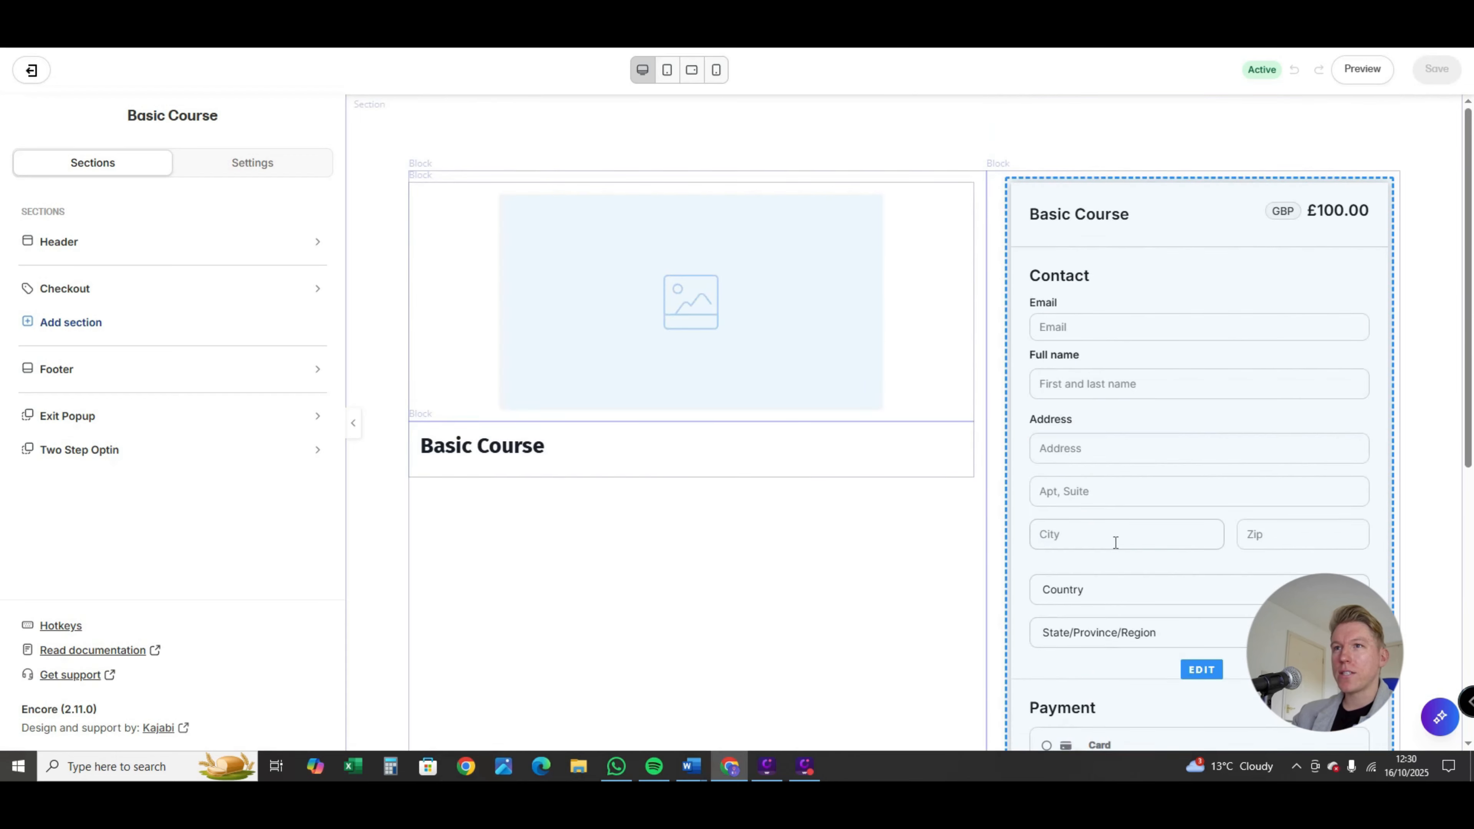
# Step: Try to add the "7 x 1 Hour Bundle" picture from the recent images to the checkout page's image block
pyautogui.click(622, 331)
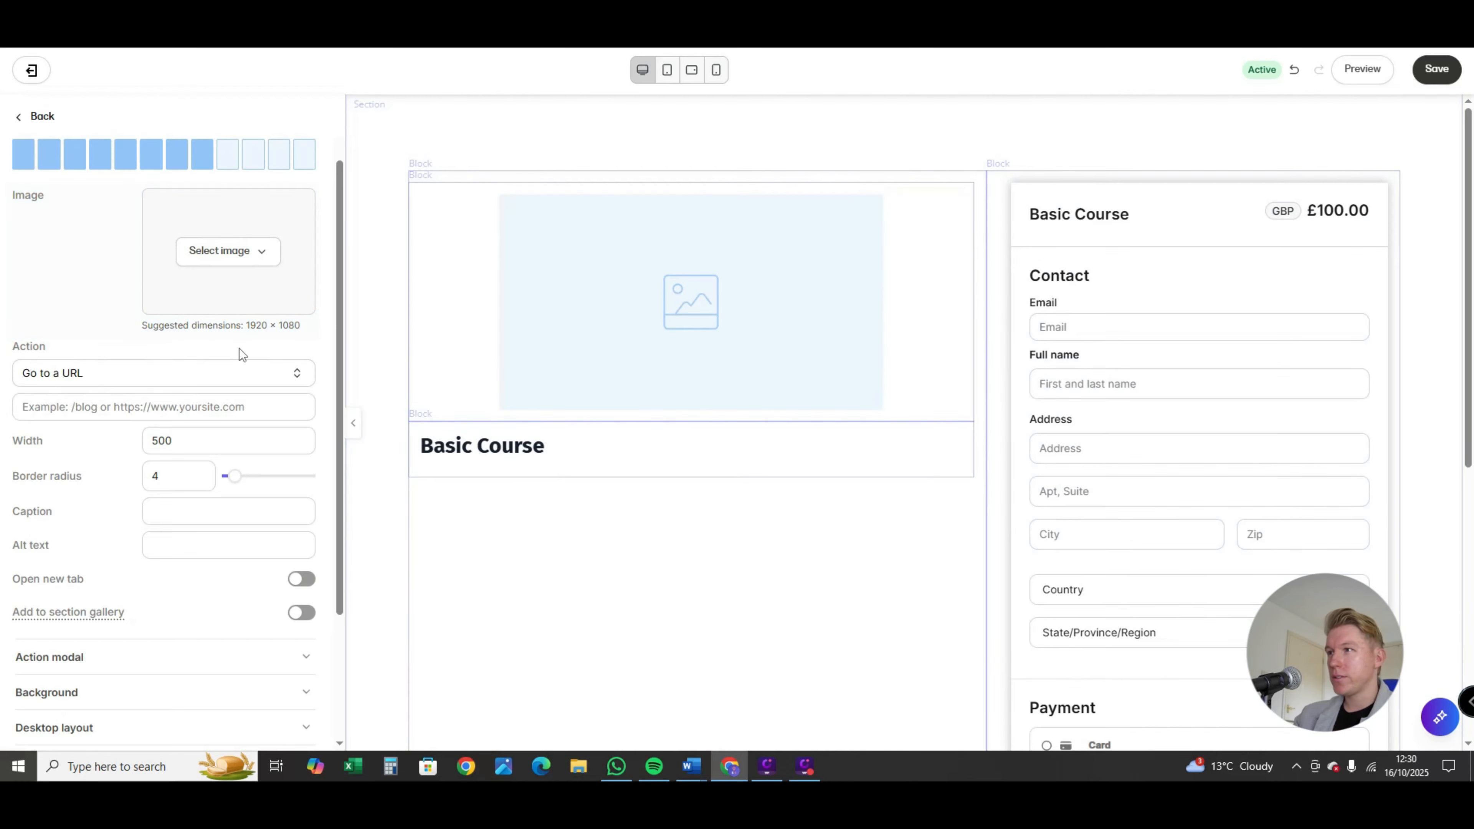
pyautogui.click(232, 256)
pyautogui.click(241, 319)
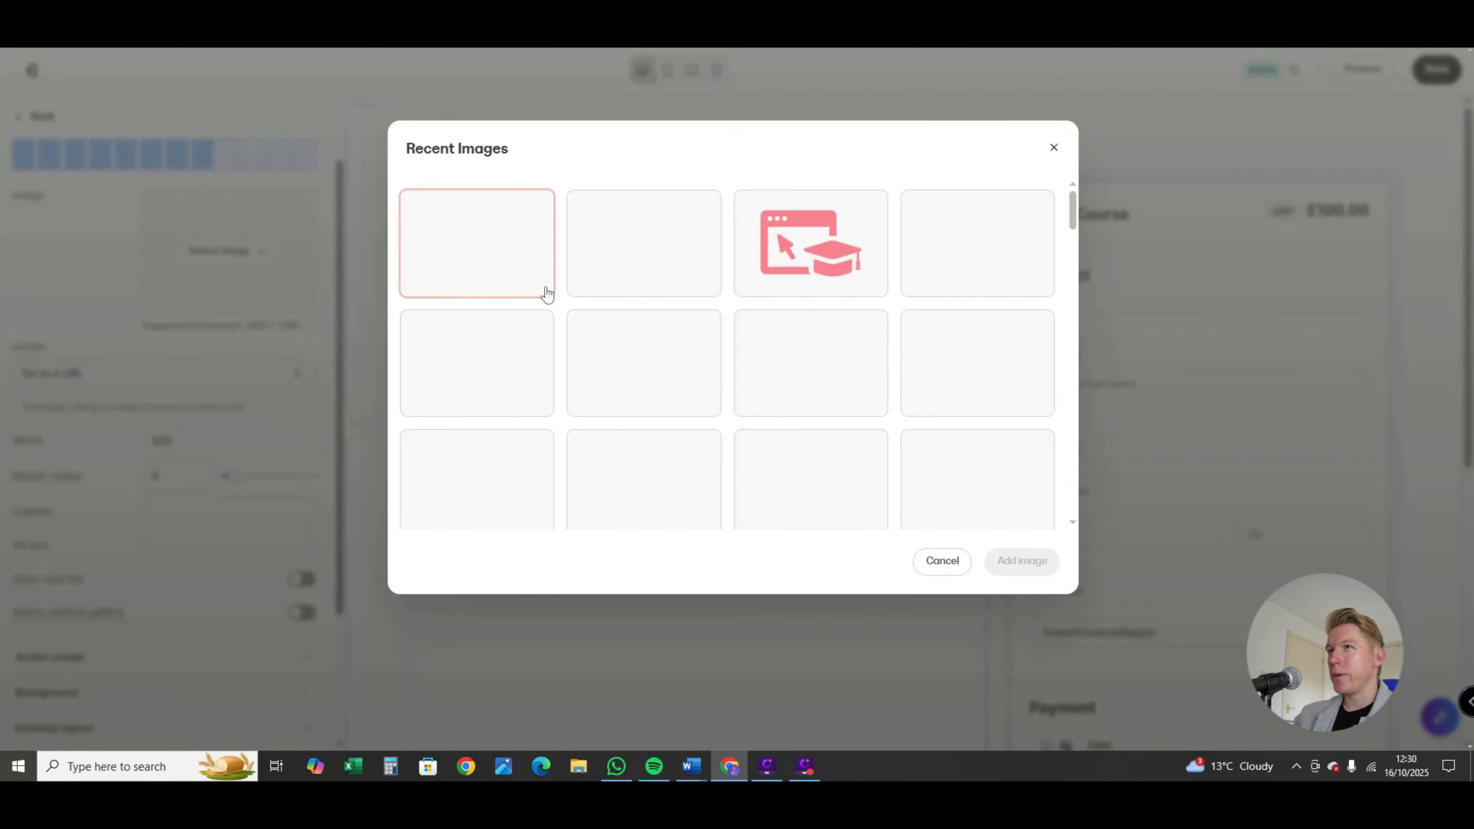
pyautogui.click(993, 249)
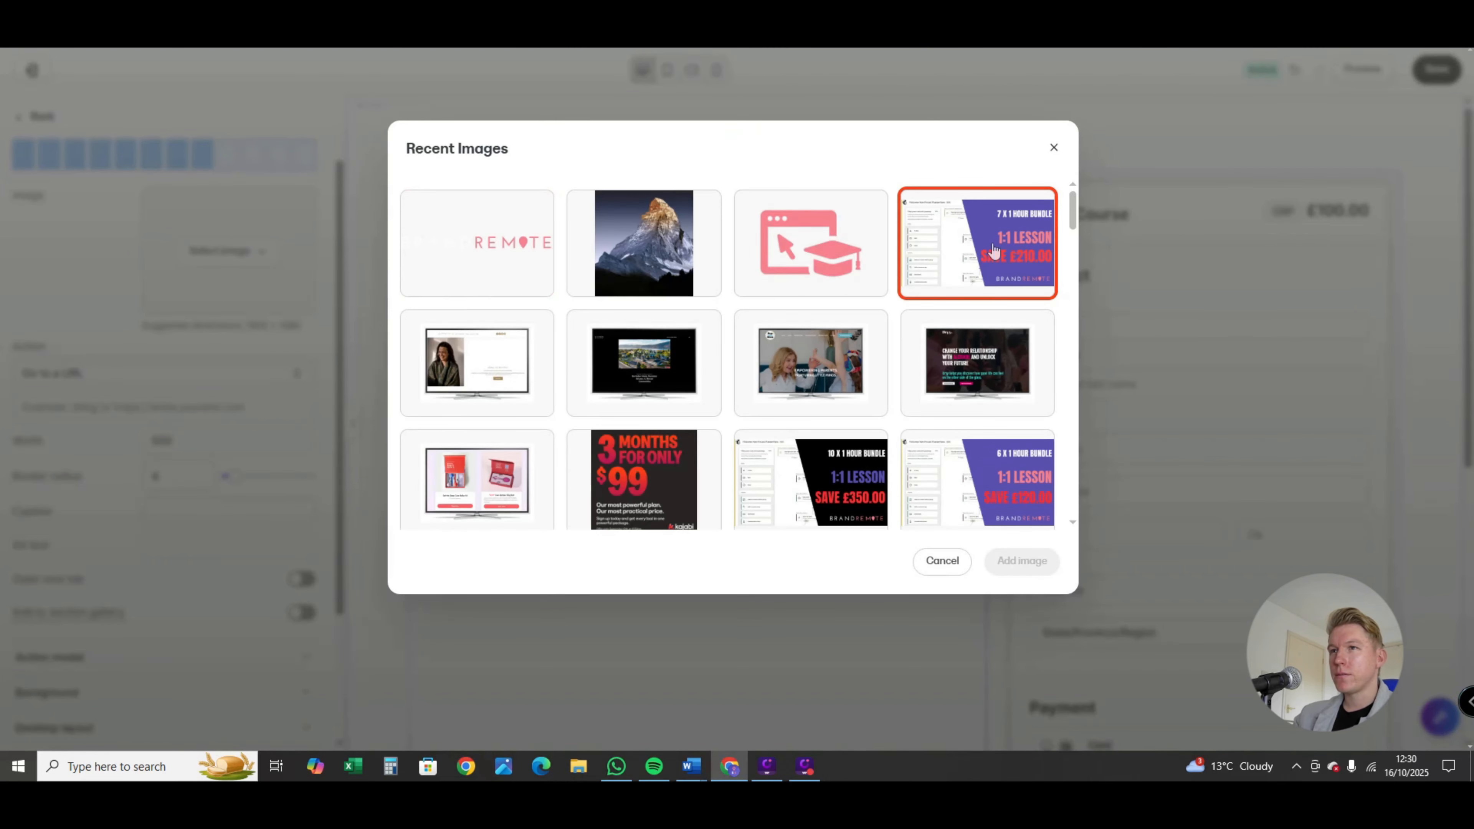
pyautogui.click(1033, 563)
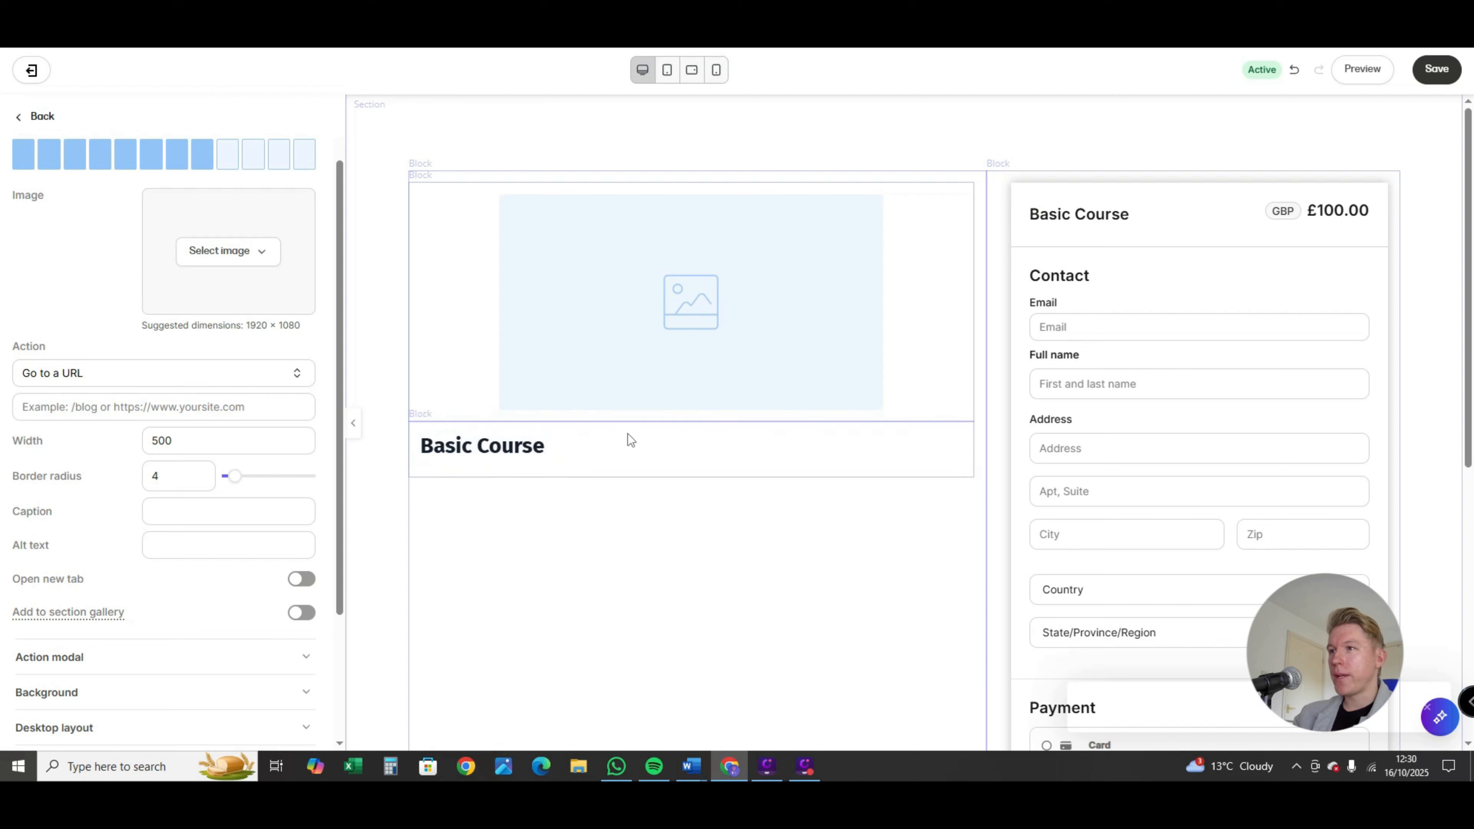
# Step: Add the lines "60 videos", "Coaching support" and "......" below the Basic Course heading, leaving a blank line after the heading
pyautogui.click(573, 449)
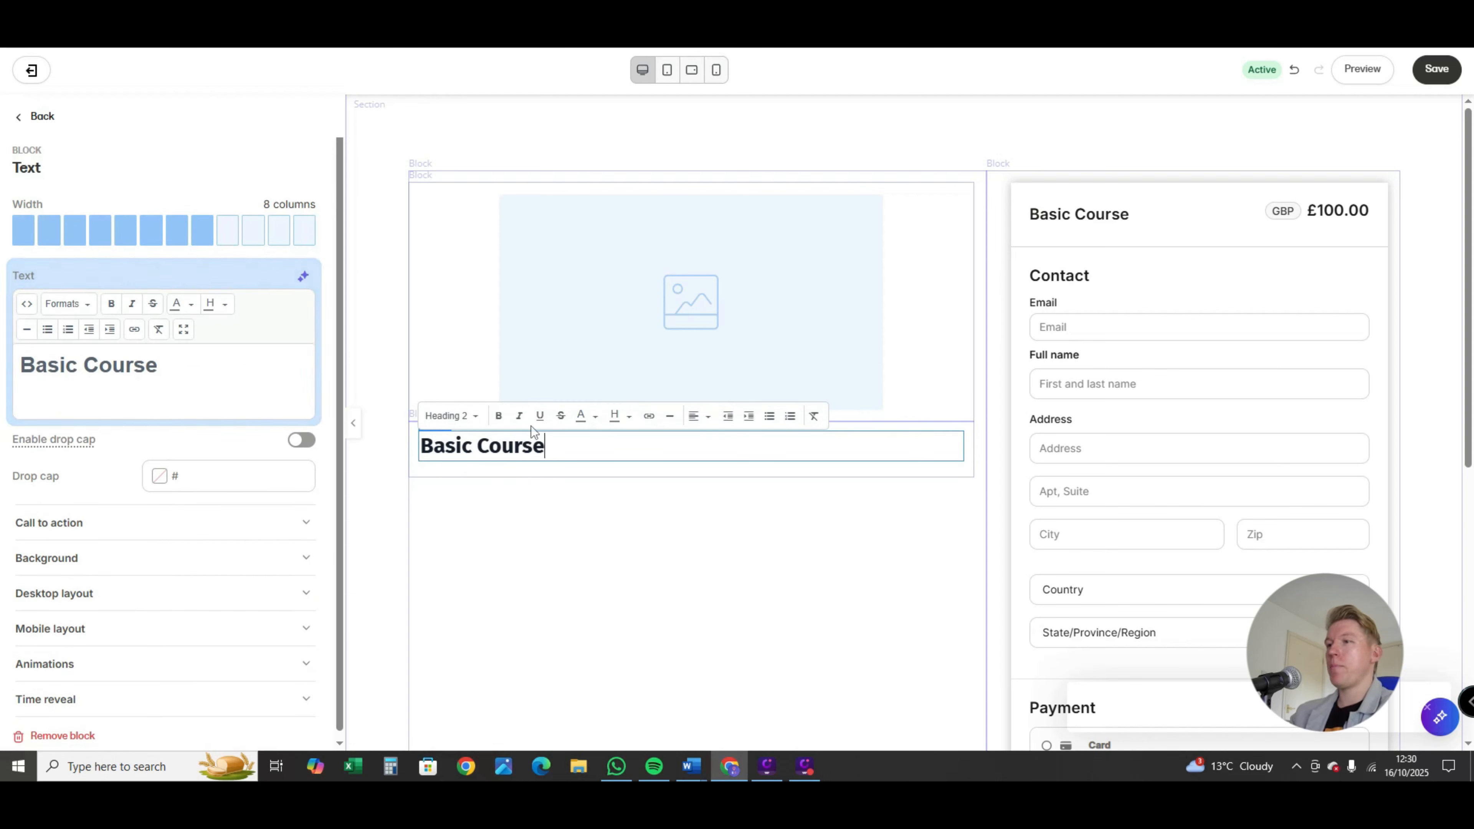
pyautogui.press('Return')
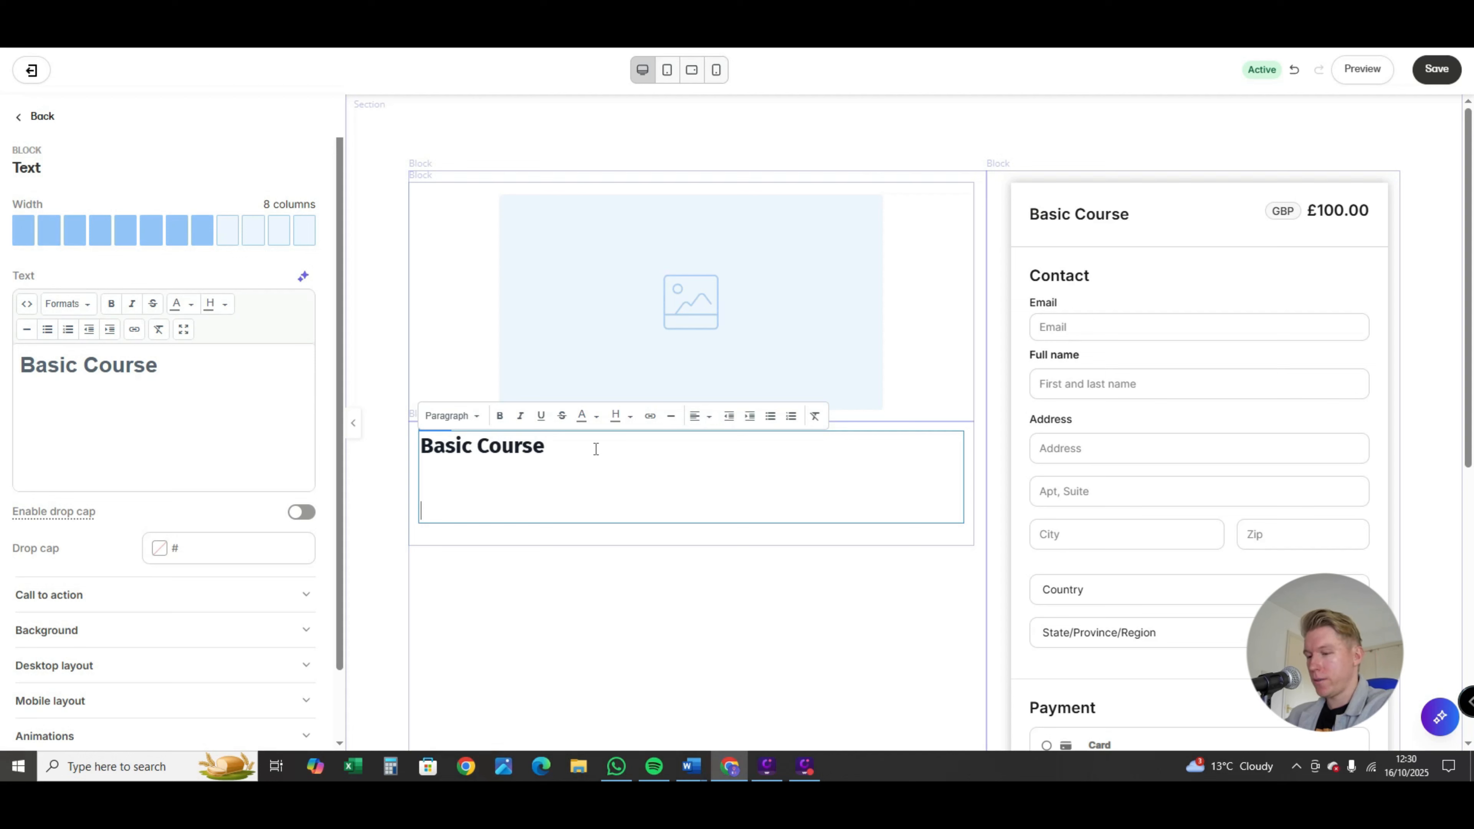
pyautogui.write('vidd')
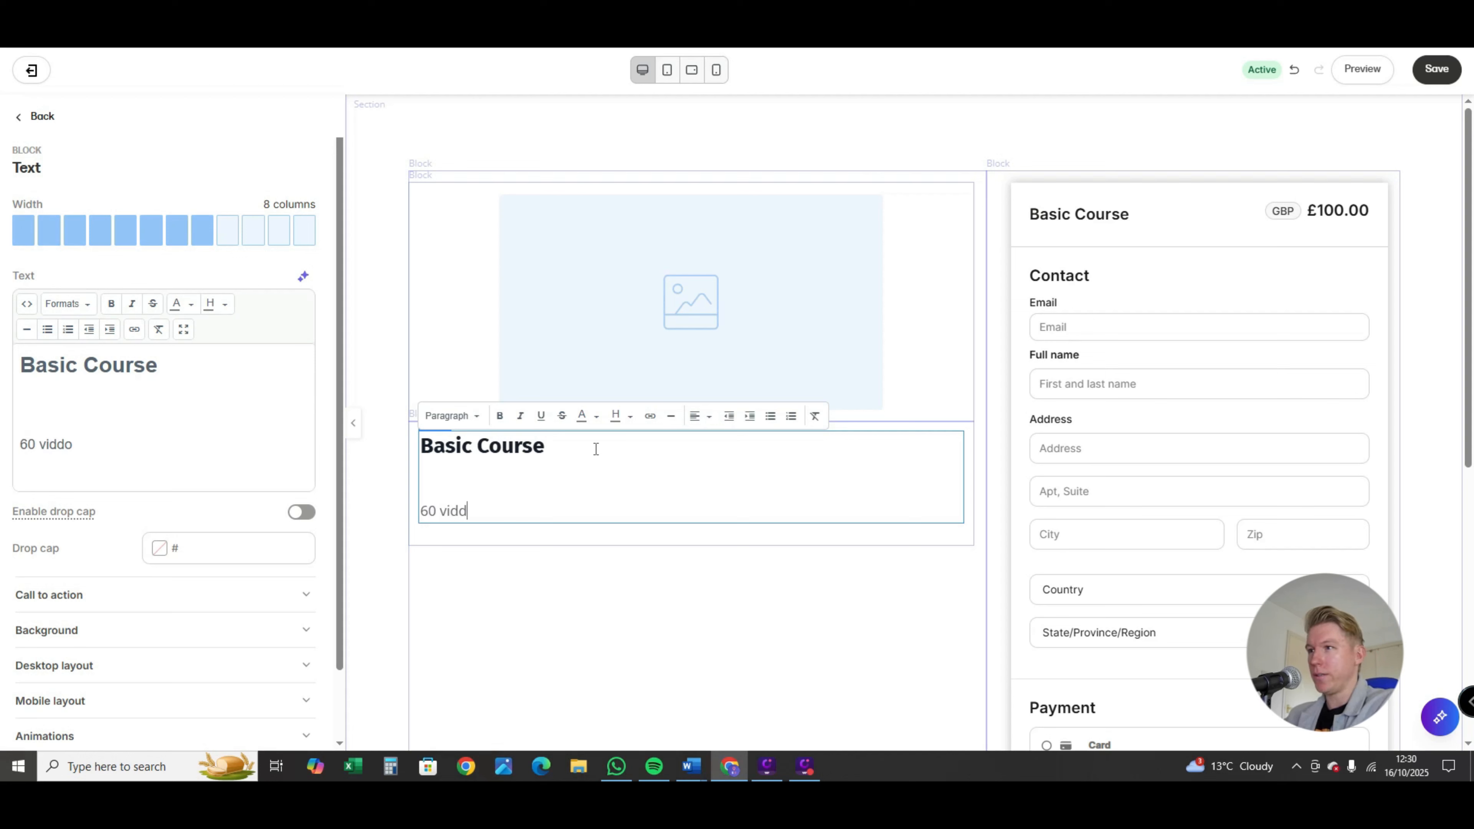
pyautogui.press('Return')
pyautogui.write('Co')
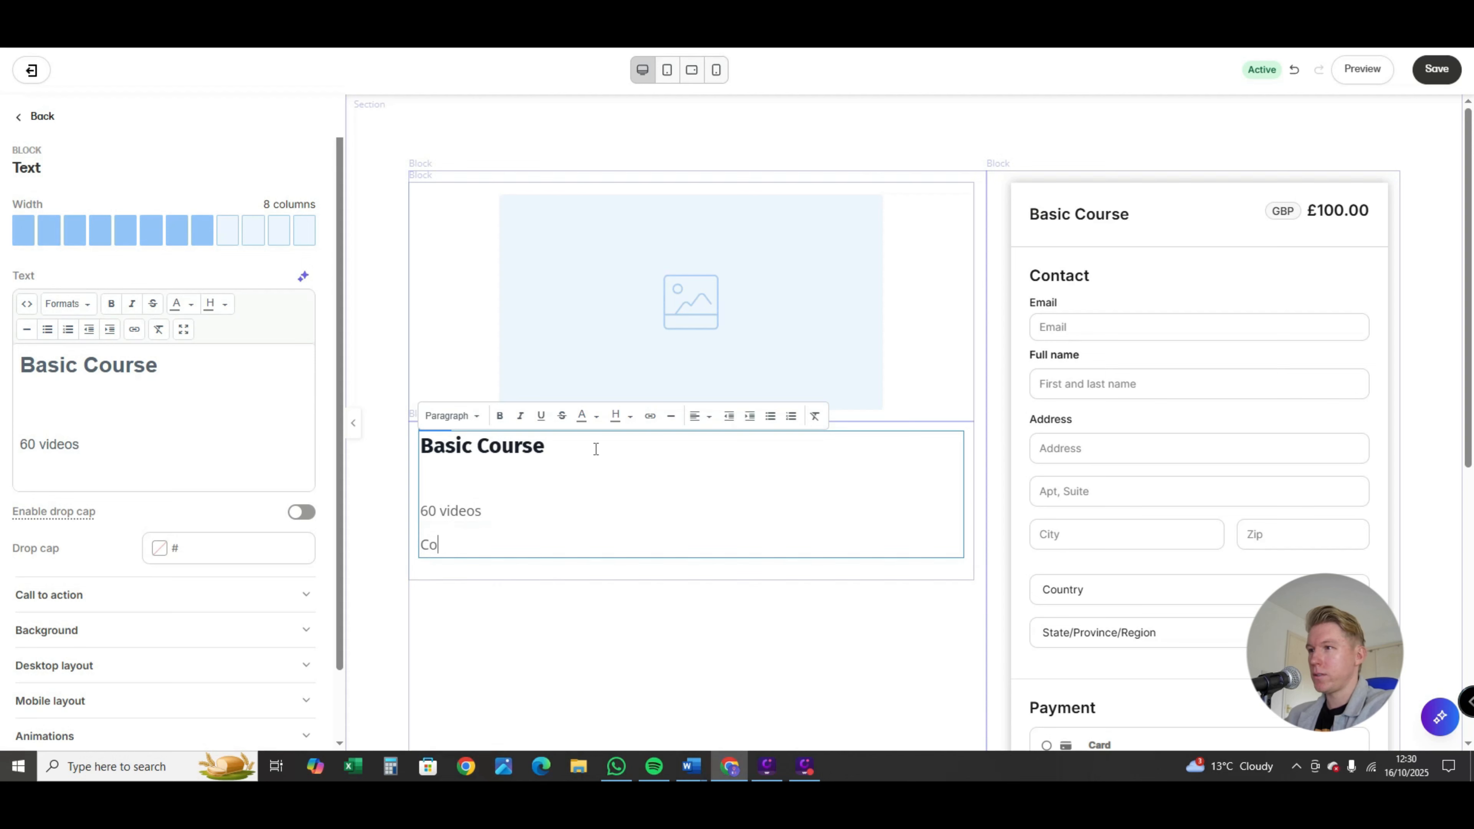
pyautogui.write('aching support')
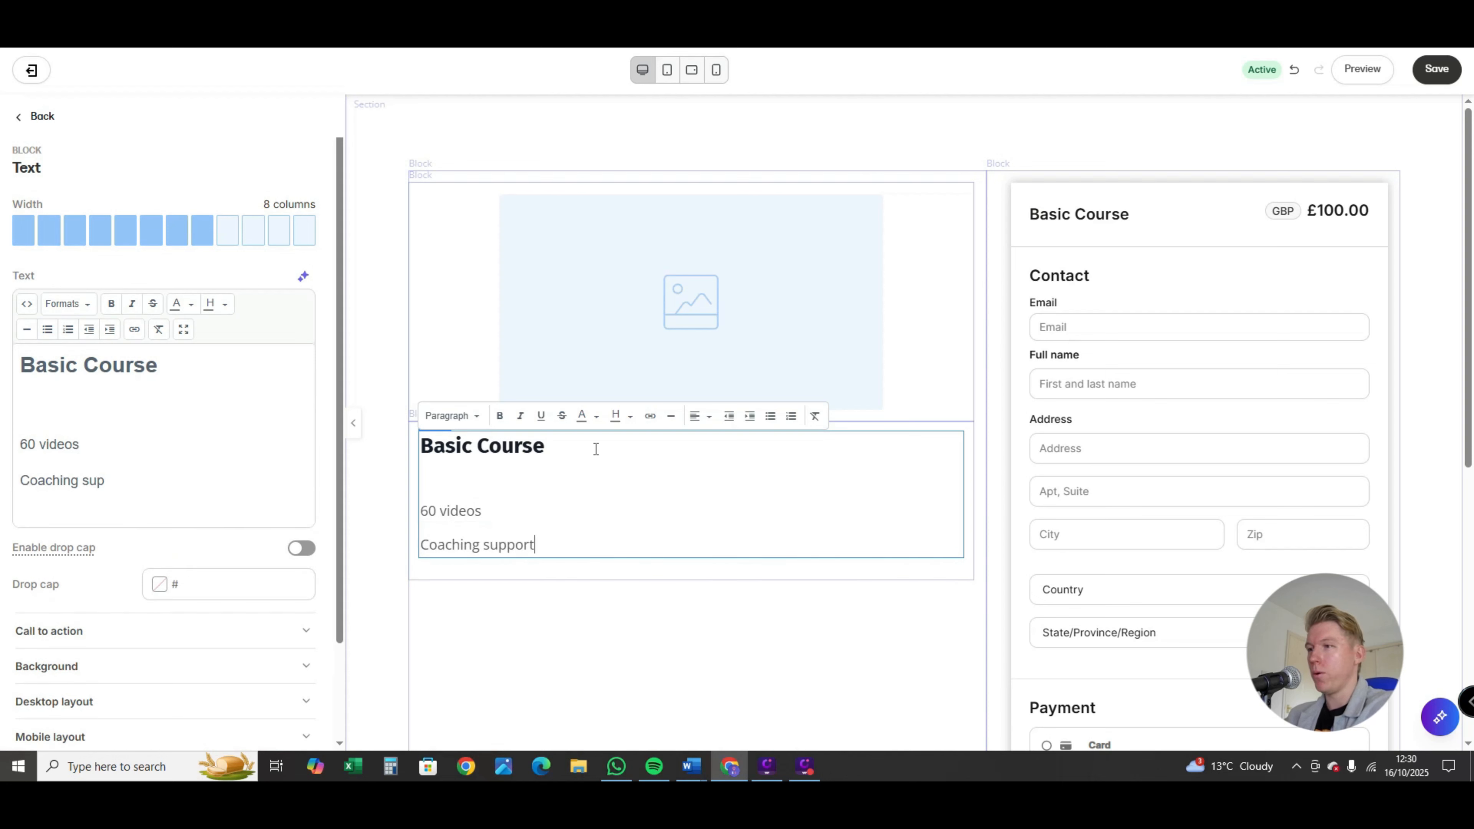
pyautogui.press('Return')
pyautogui.write('......')
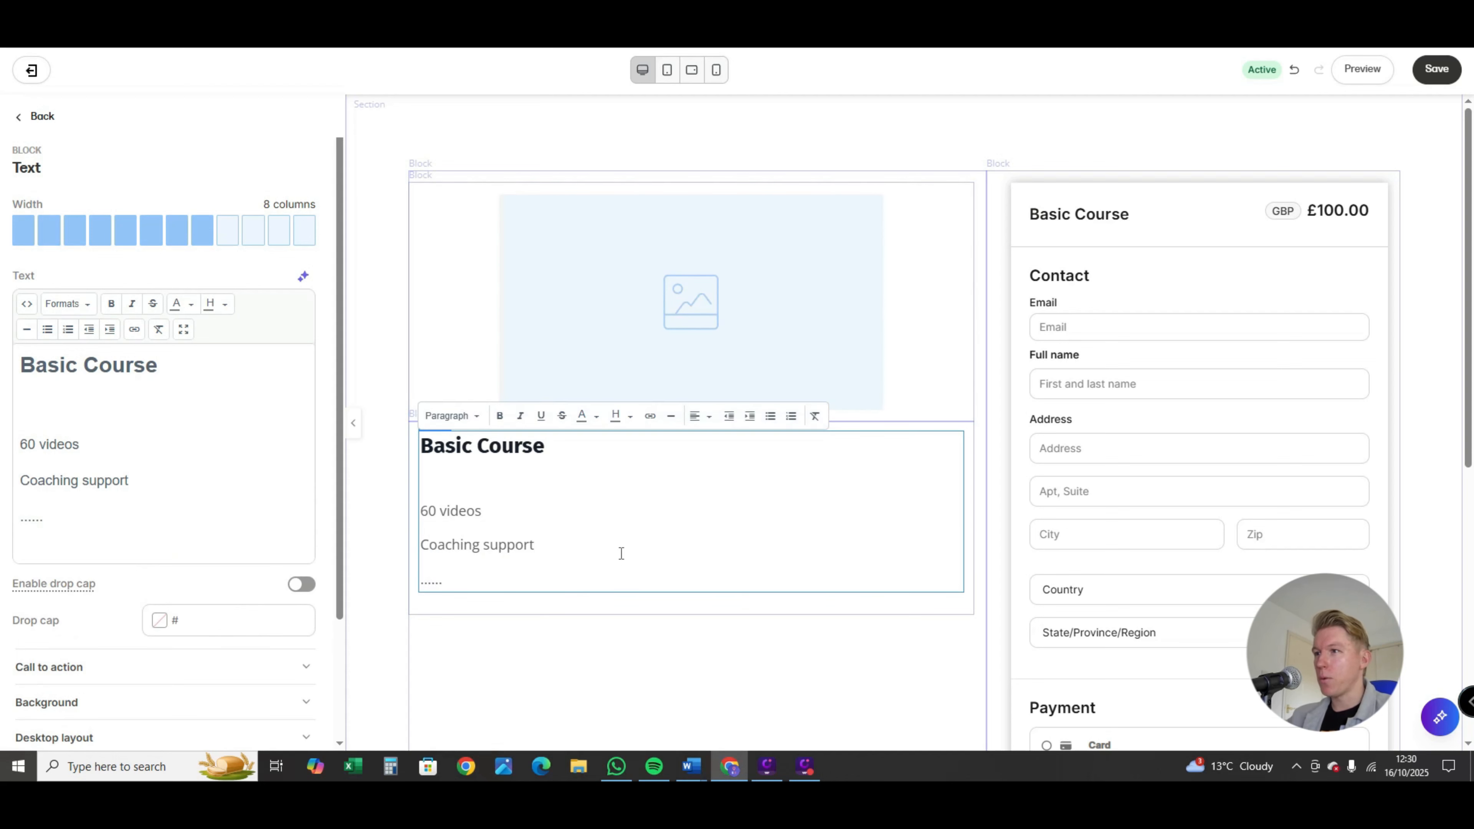
# Step: Format the "60 videos" and "Coaching support" lines as bold italic, keeping the Paragraph style
pyautogui.moveTo(588, 544); pyautogui.dragTo(416, 509)
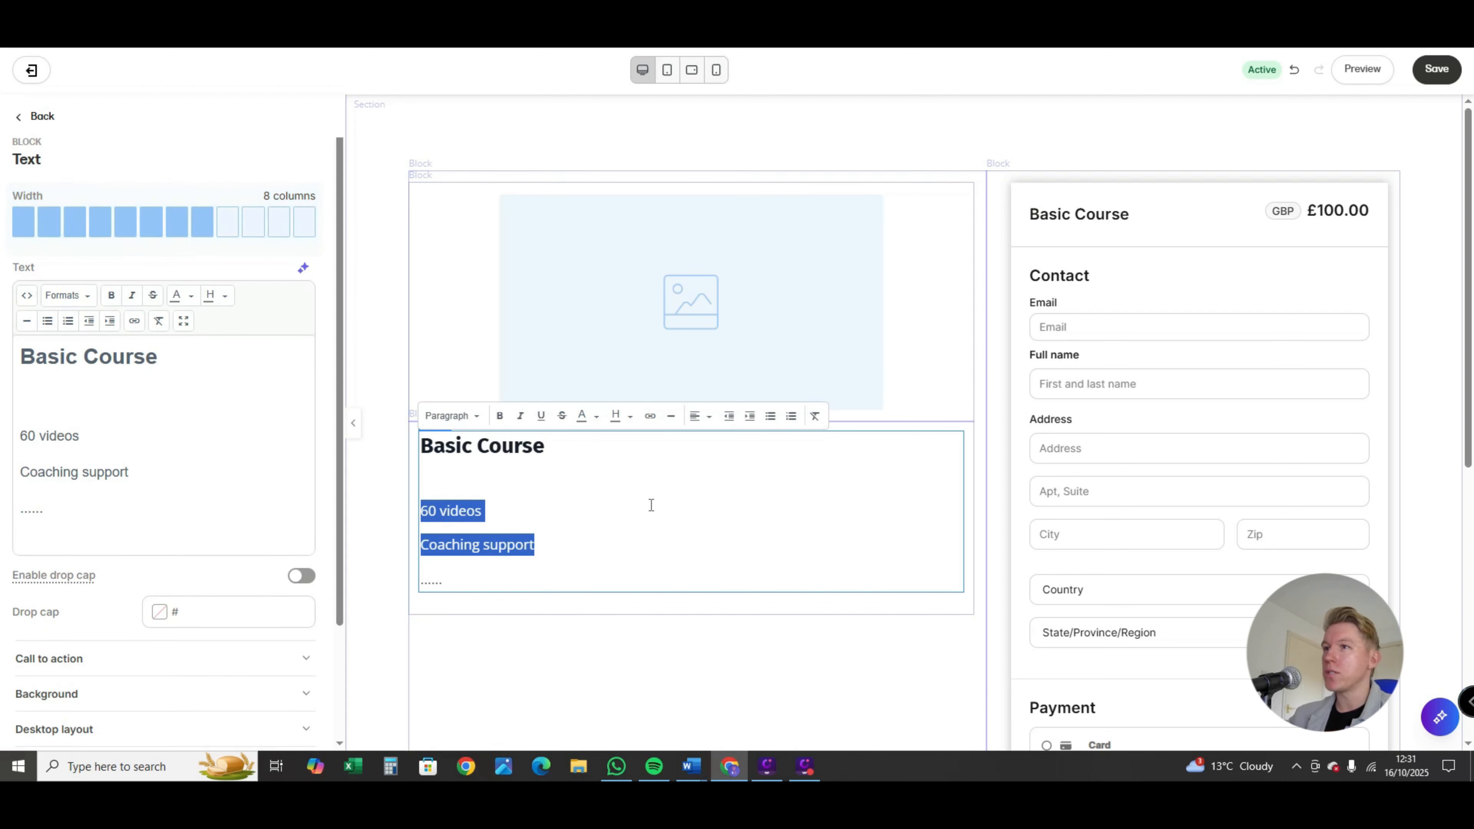
pyautogui.click(473, 416)
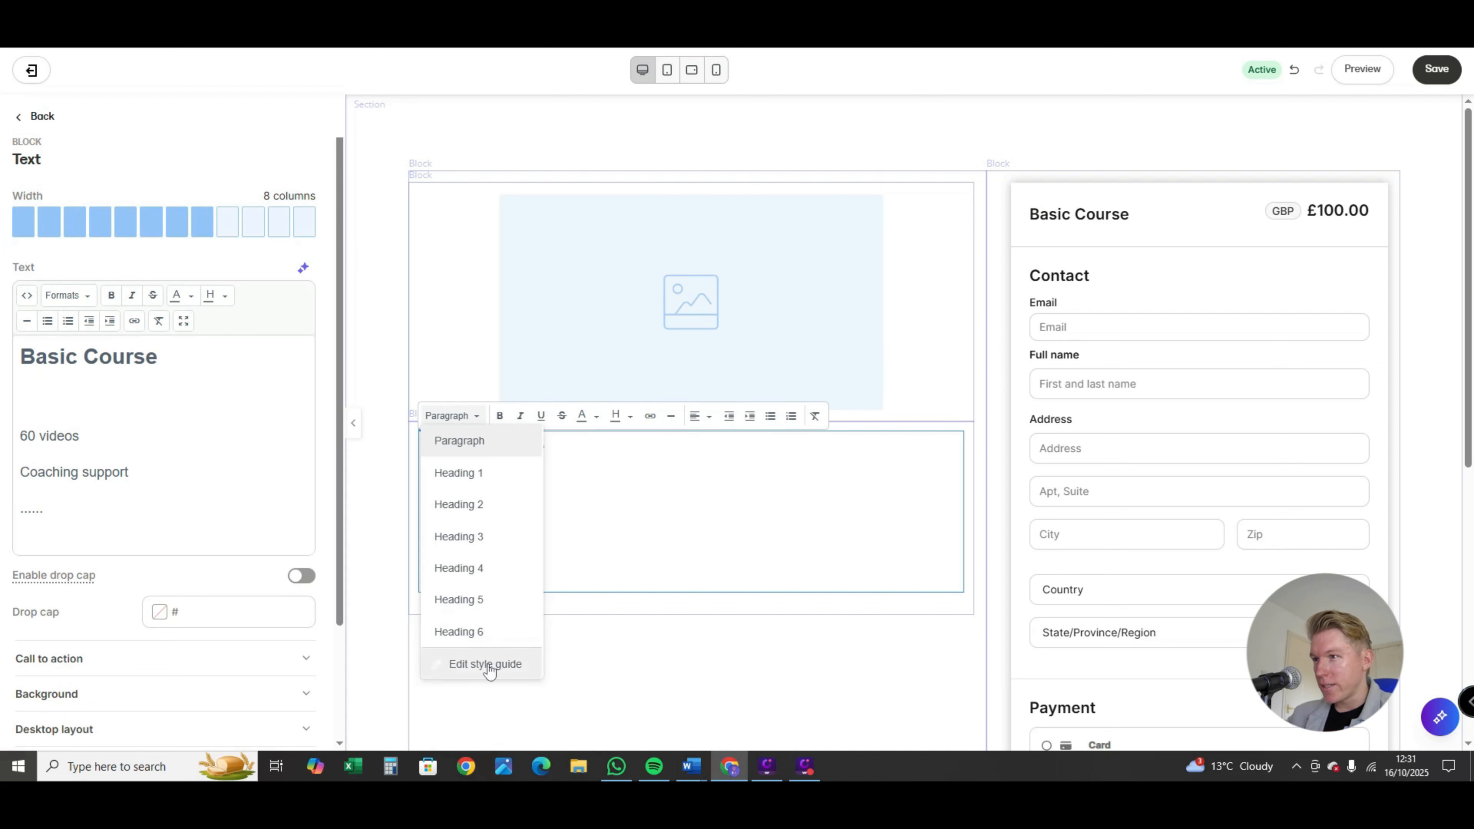
pyautogui.click(518, 416)
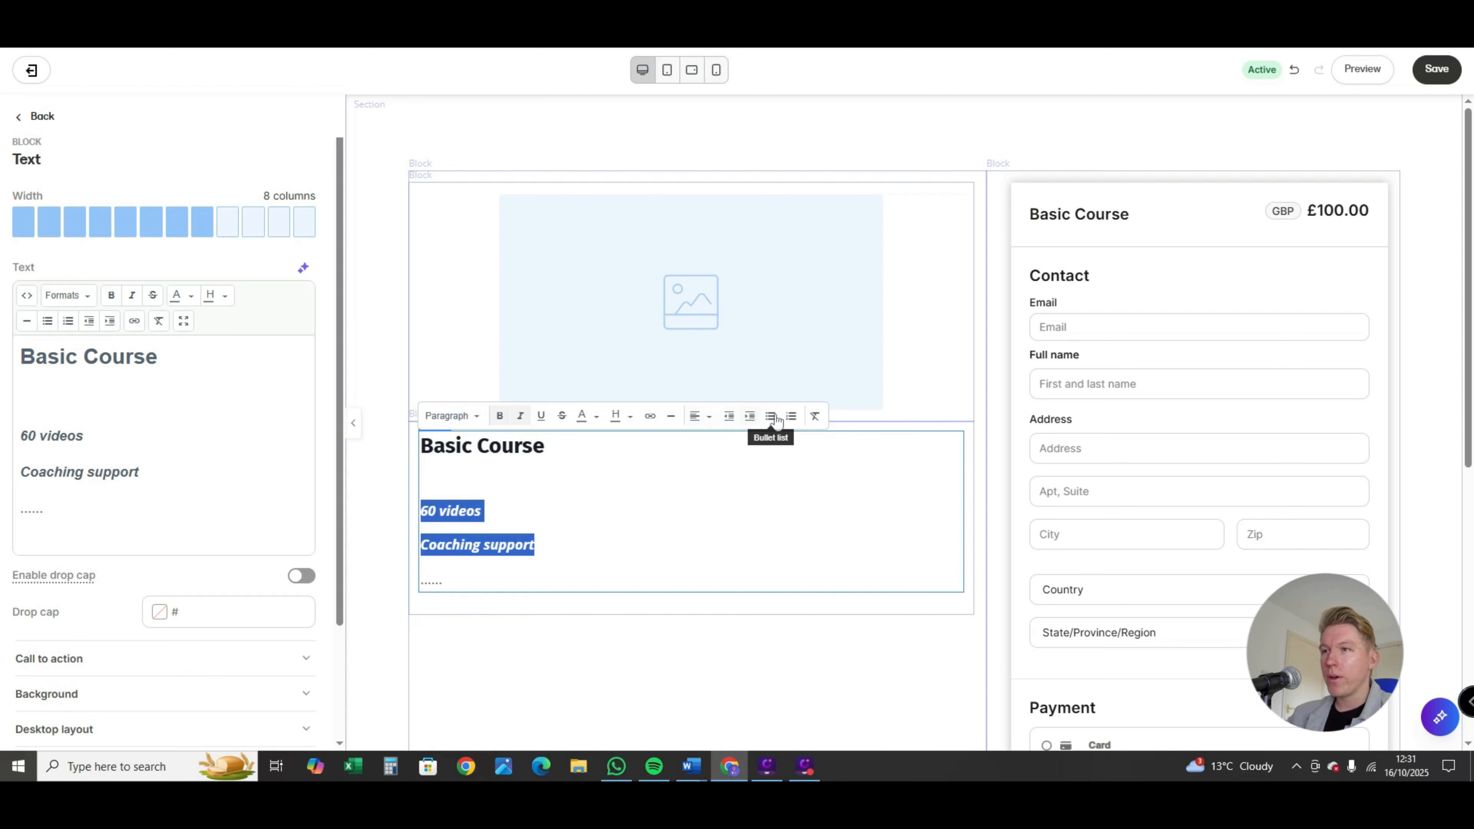
pyautogui.scroll(-4, 655, 480)
pyautogui.scroll(3, 569, 464)
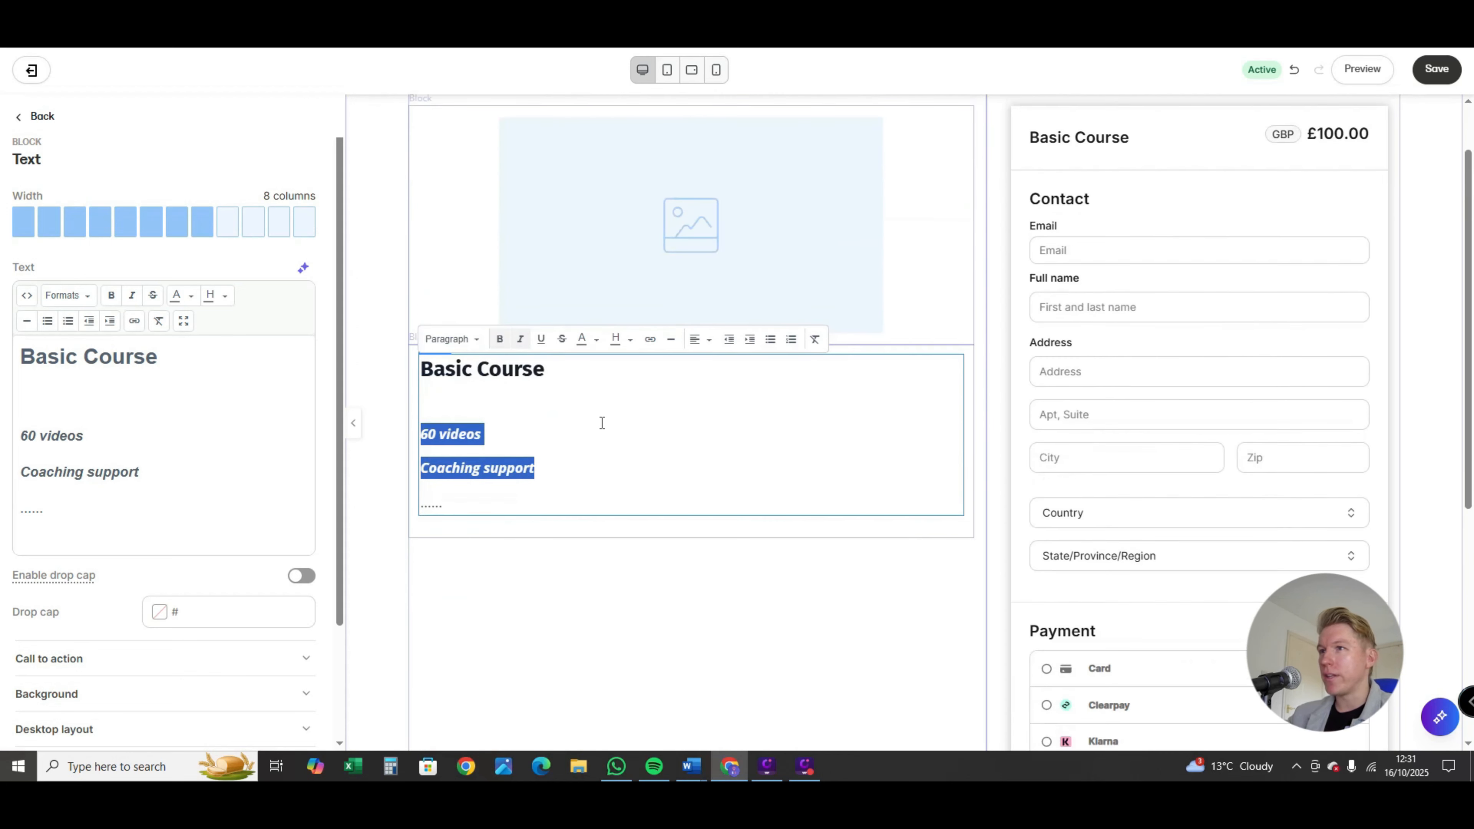
pyautogui.click(563, 457)
pyautogui.click(582, 493)
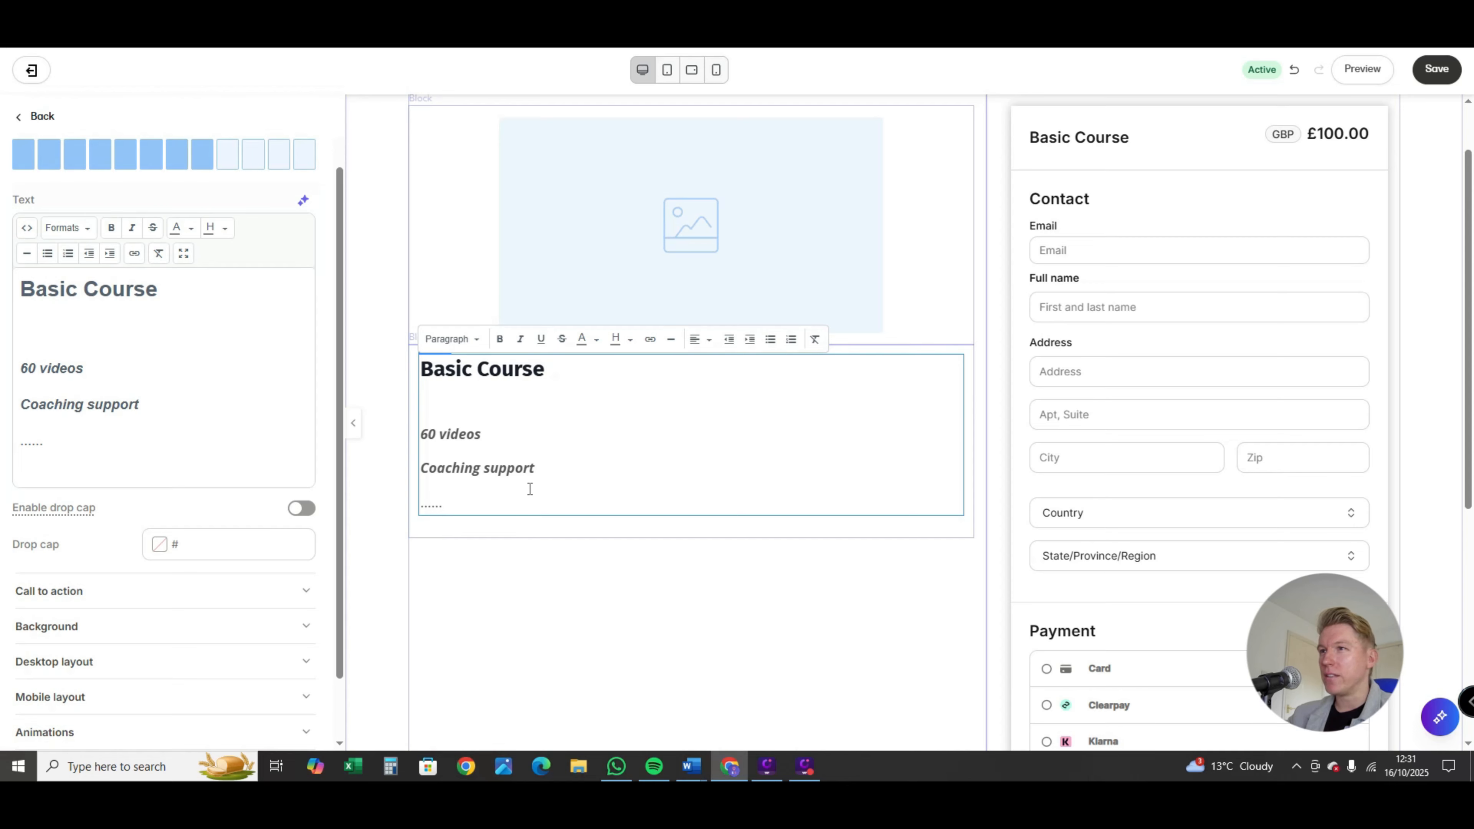
pyautogui.scroll(-1, 530, 489)
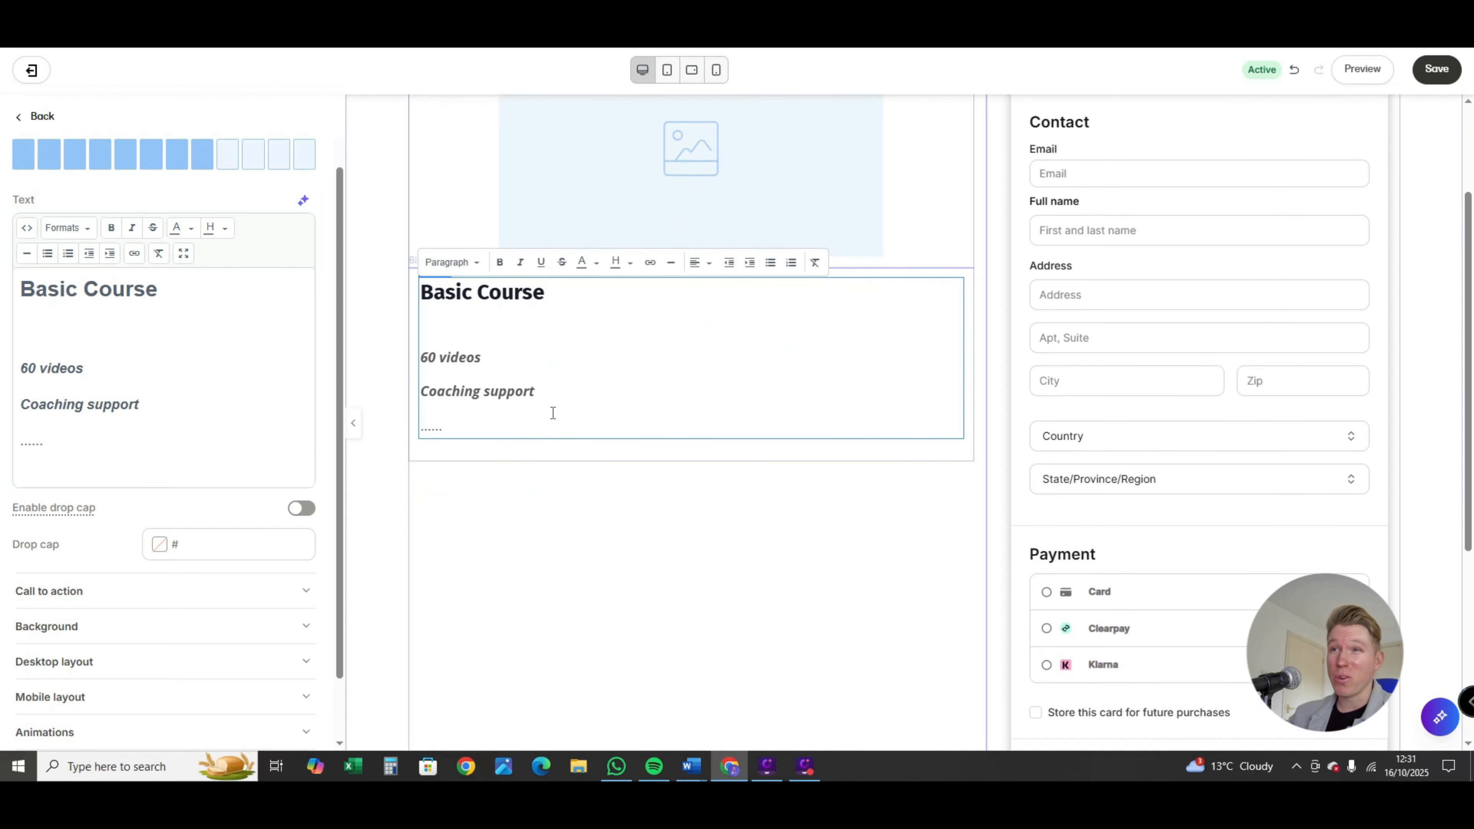
pyautogui.scroll(2, 560, 491)
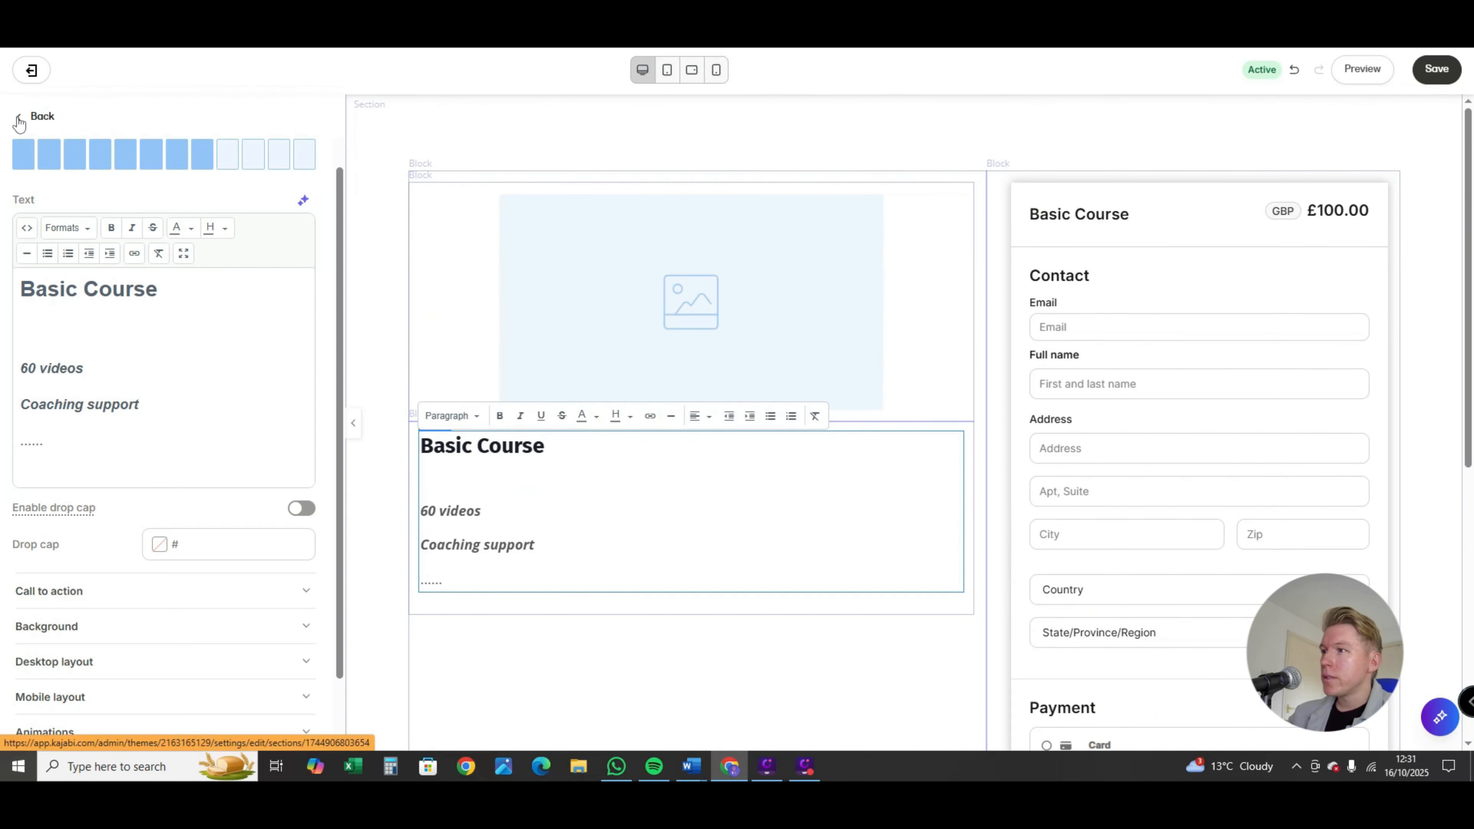
# Step: Examine the block types that can be added to the checkout section, then leave the list without adding one
pyautogui.click(19, 122)
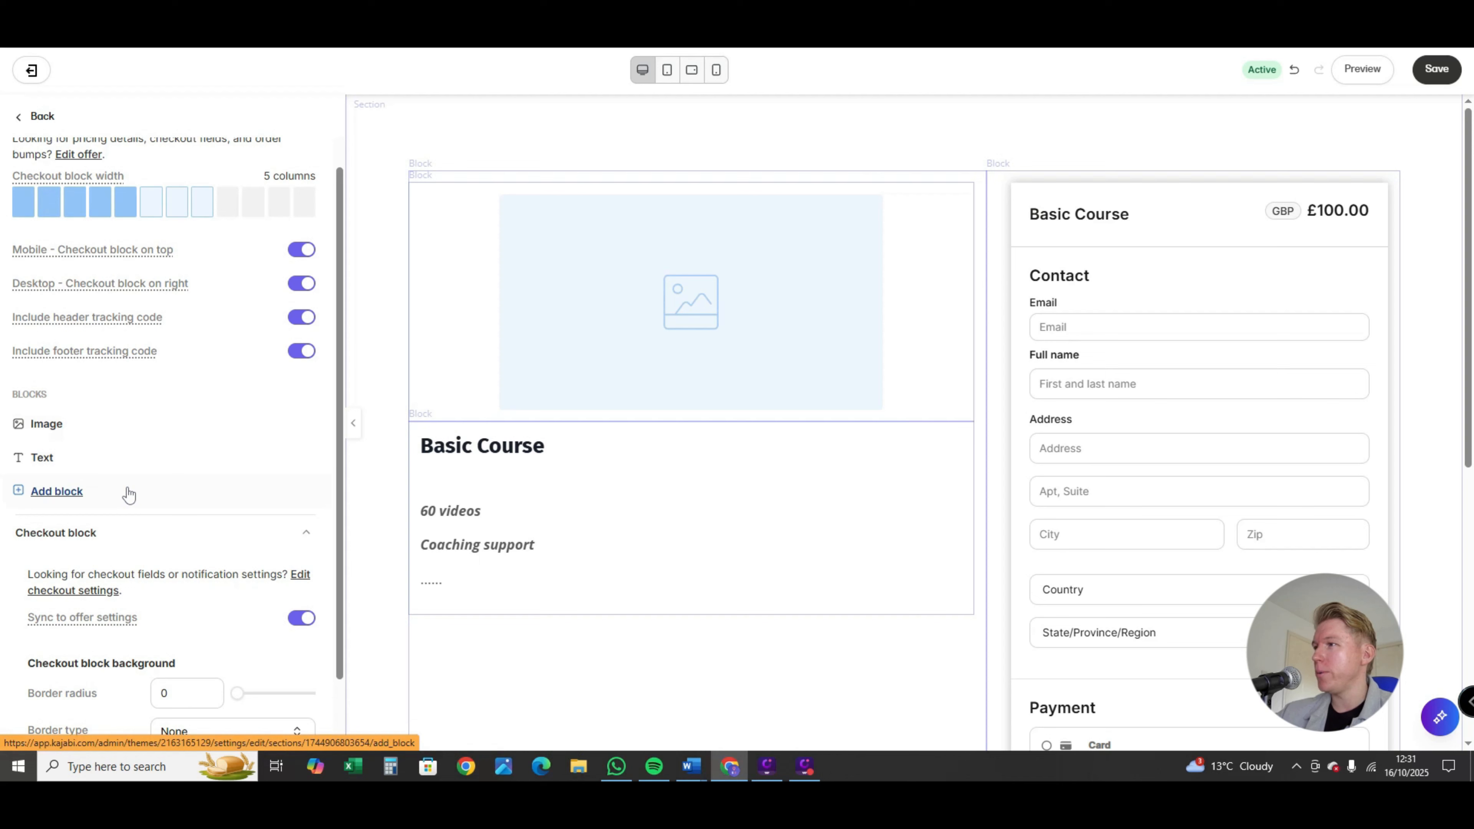
pyautogui.click(56, 492)
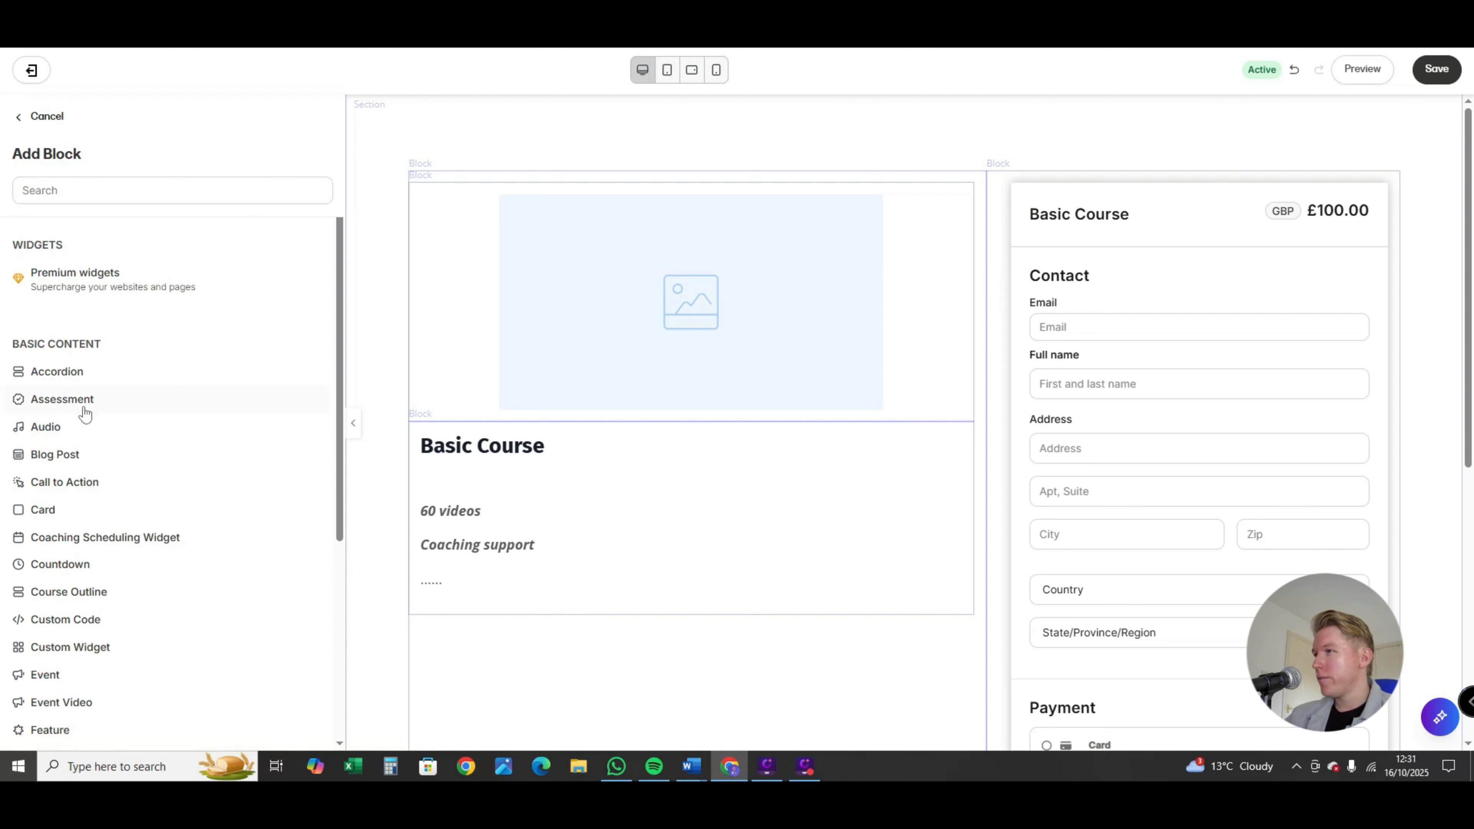
pyautogui.scroll(-2, 85, 414)
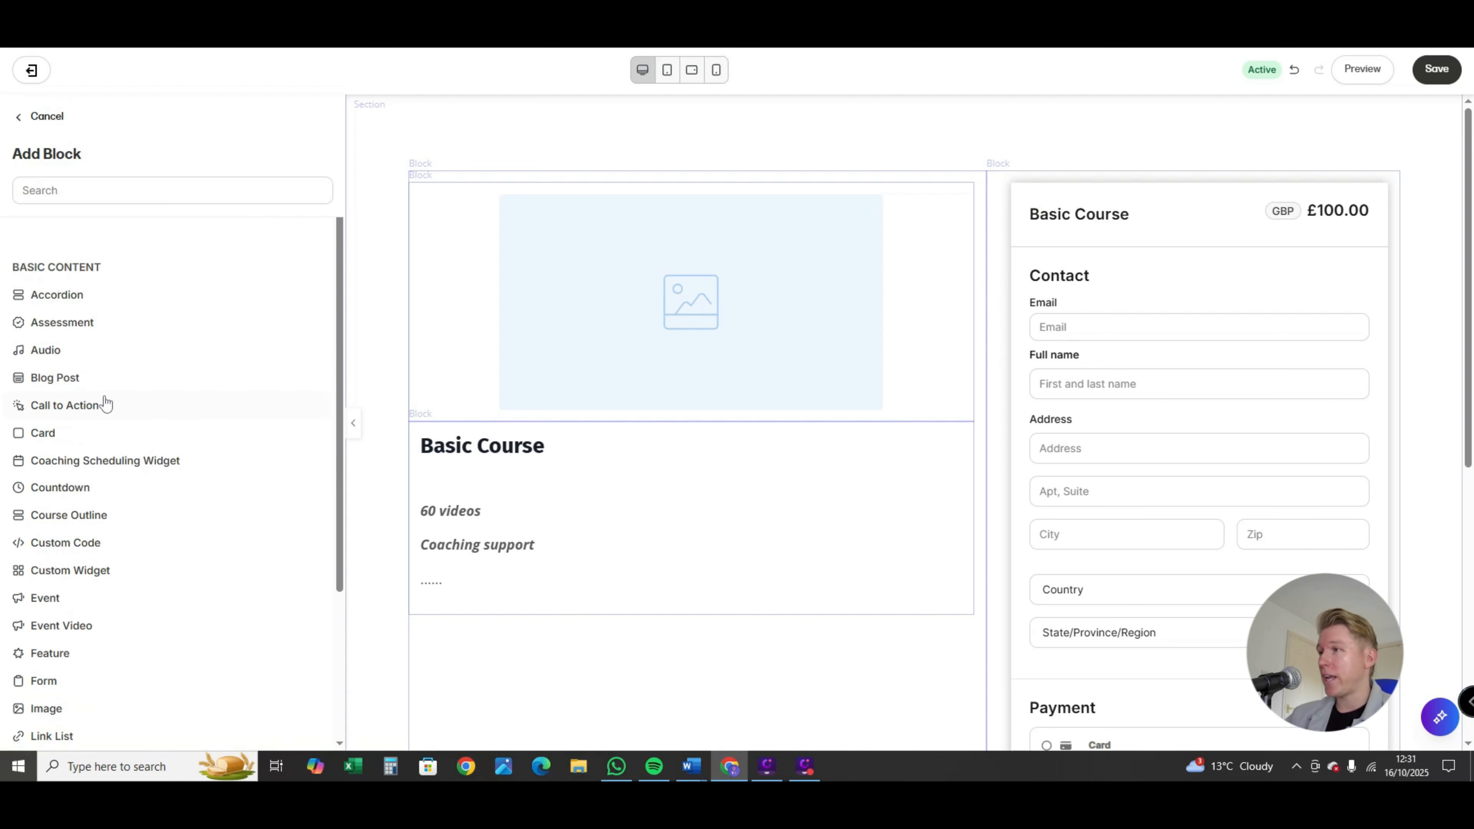
pyautogui.scroll(-3, 105, 407)
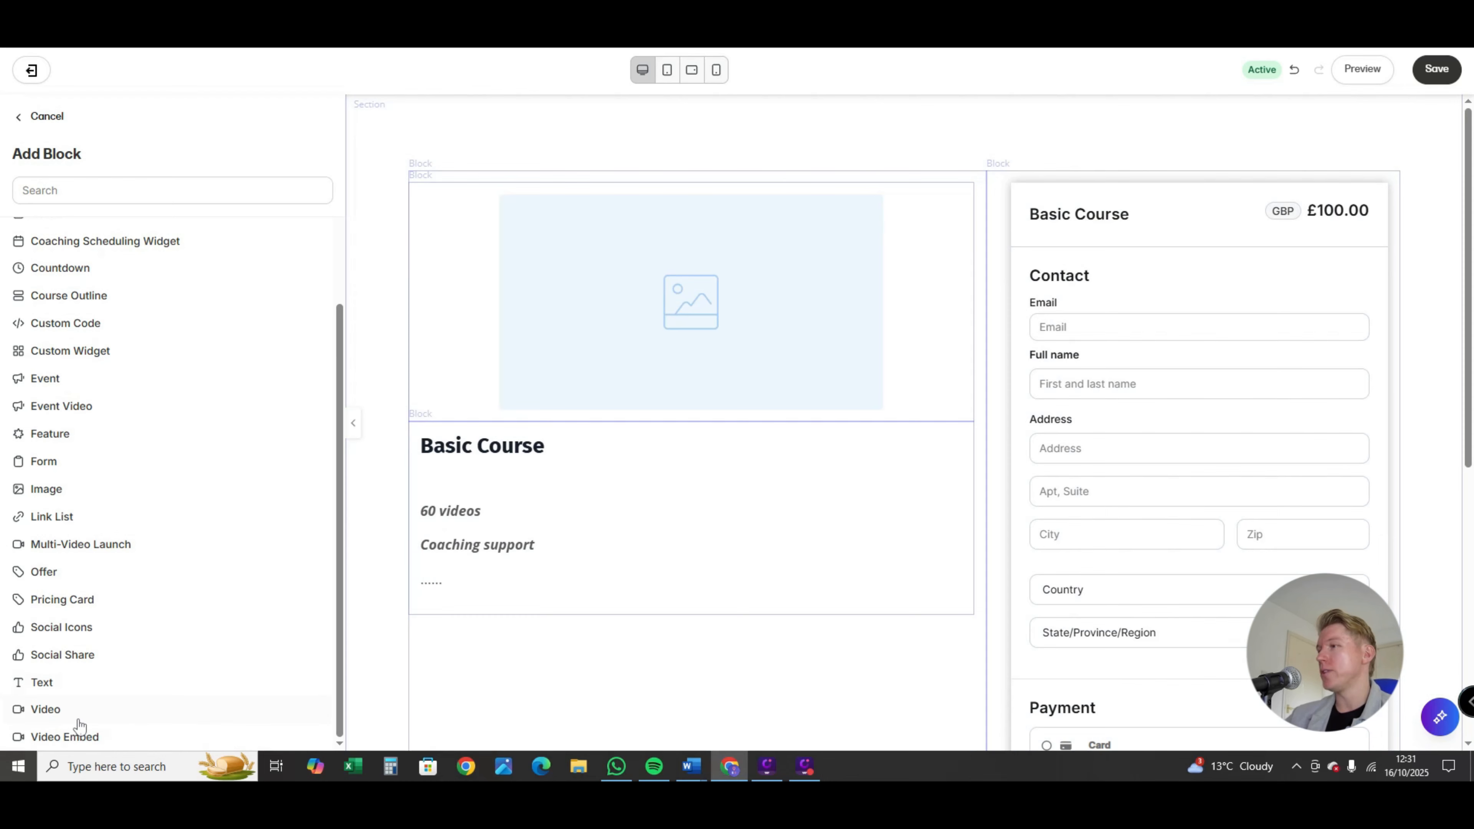
pyautogui.scroll(3, 76, 698)
pyautogui.scroll(2, 74, 699)
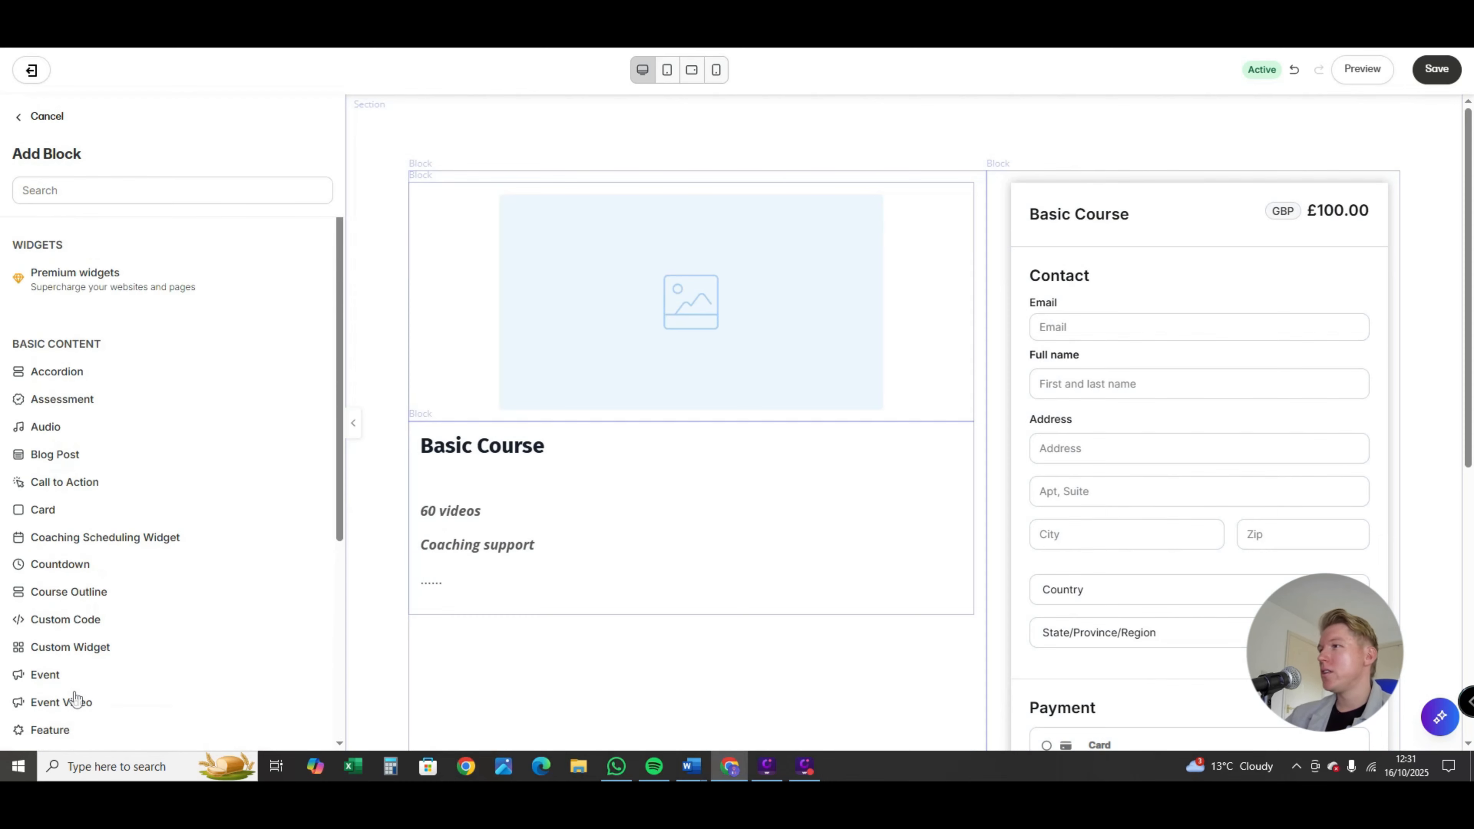
pyautogui.scroll(-3, 81, 609)
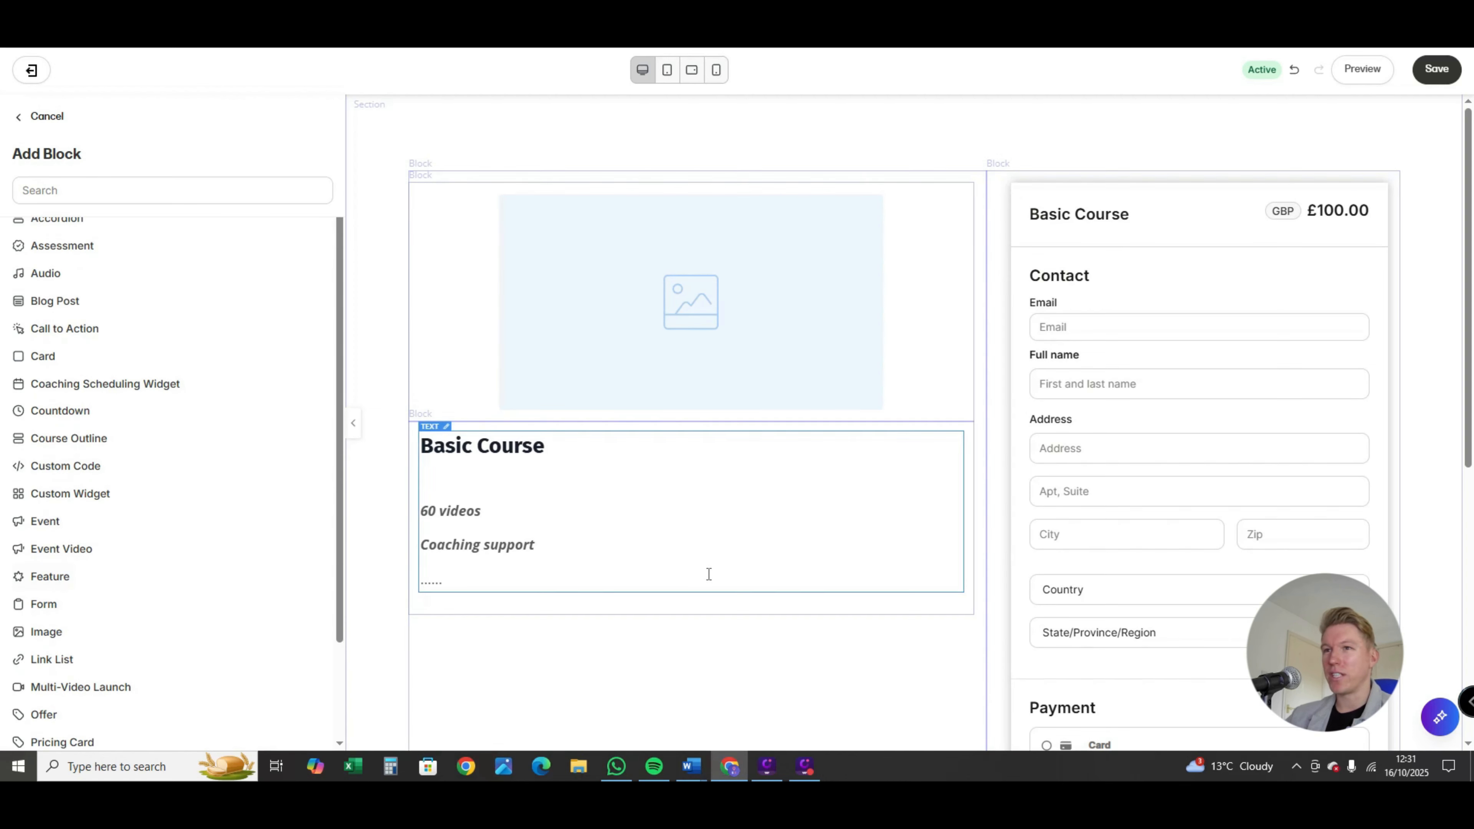
pyautogui.scroll(-3, 595, 655)
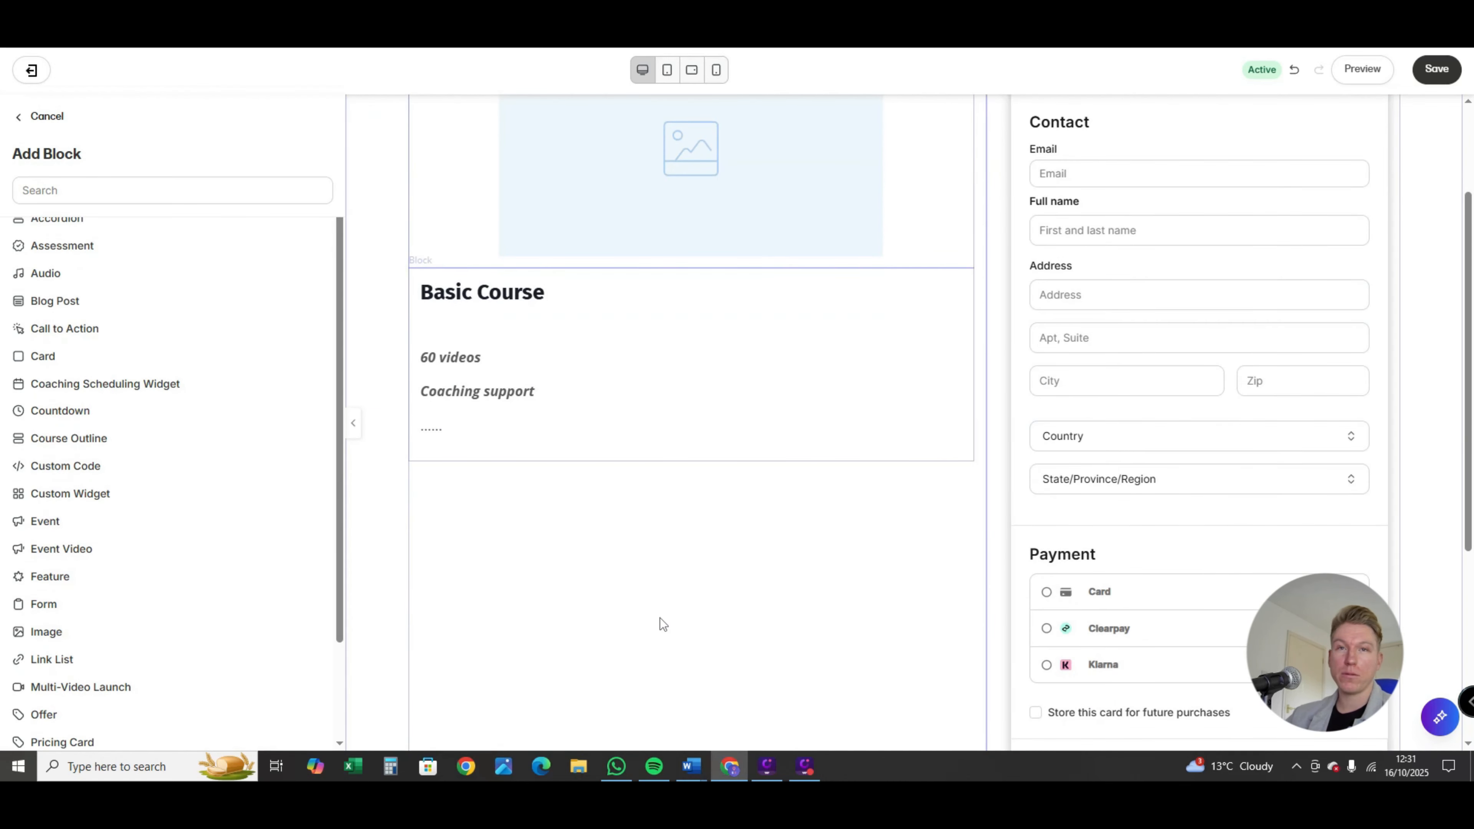
pyautogui.scroll(2, 816, 621)
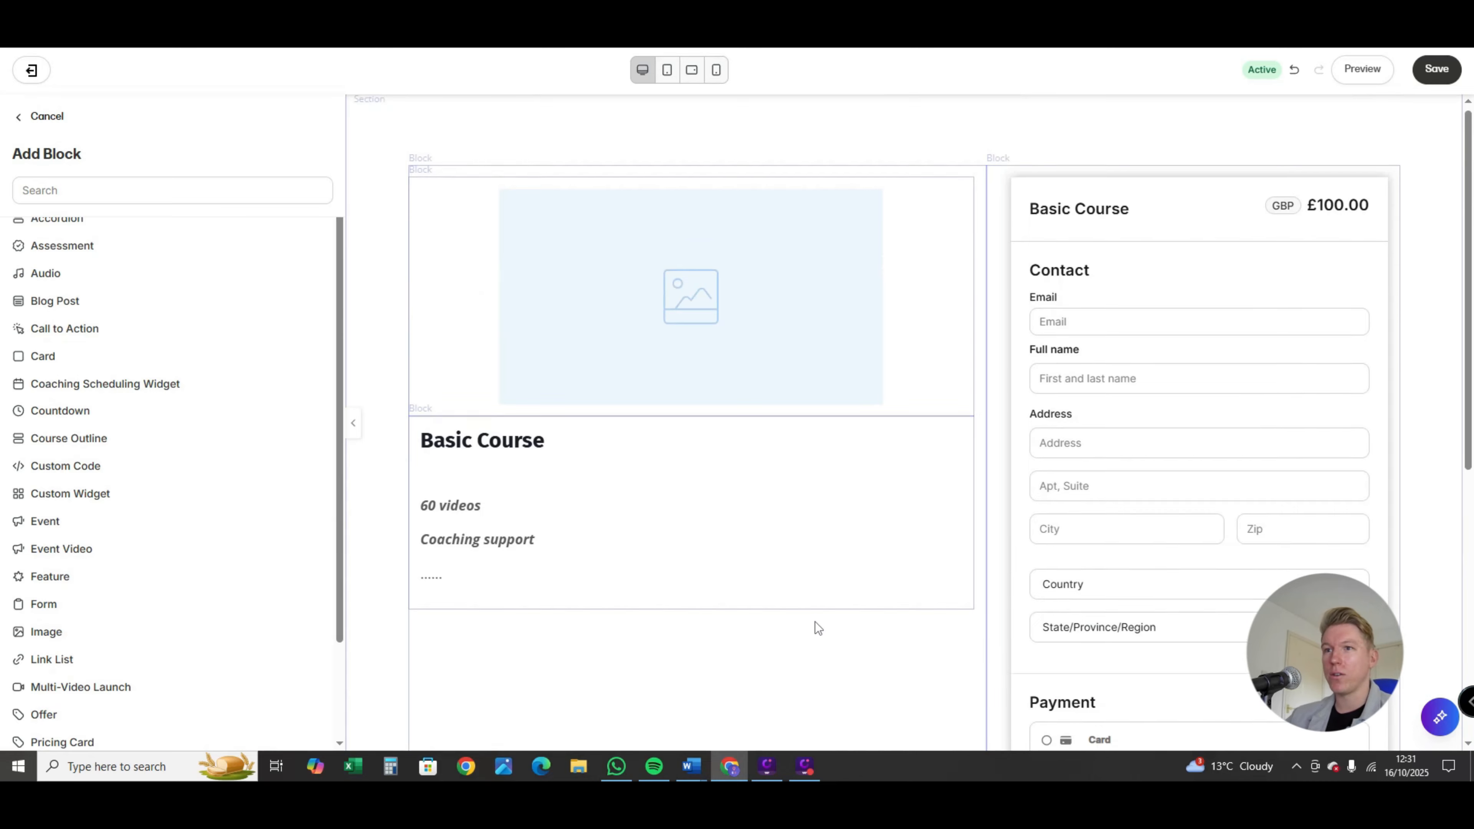
pyautogui.scroll(-4, 818, 621)
pyautogui.scroll(5, 819, 618)
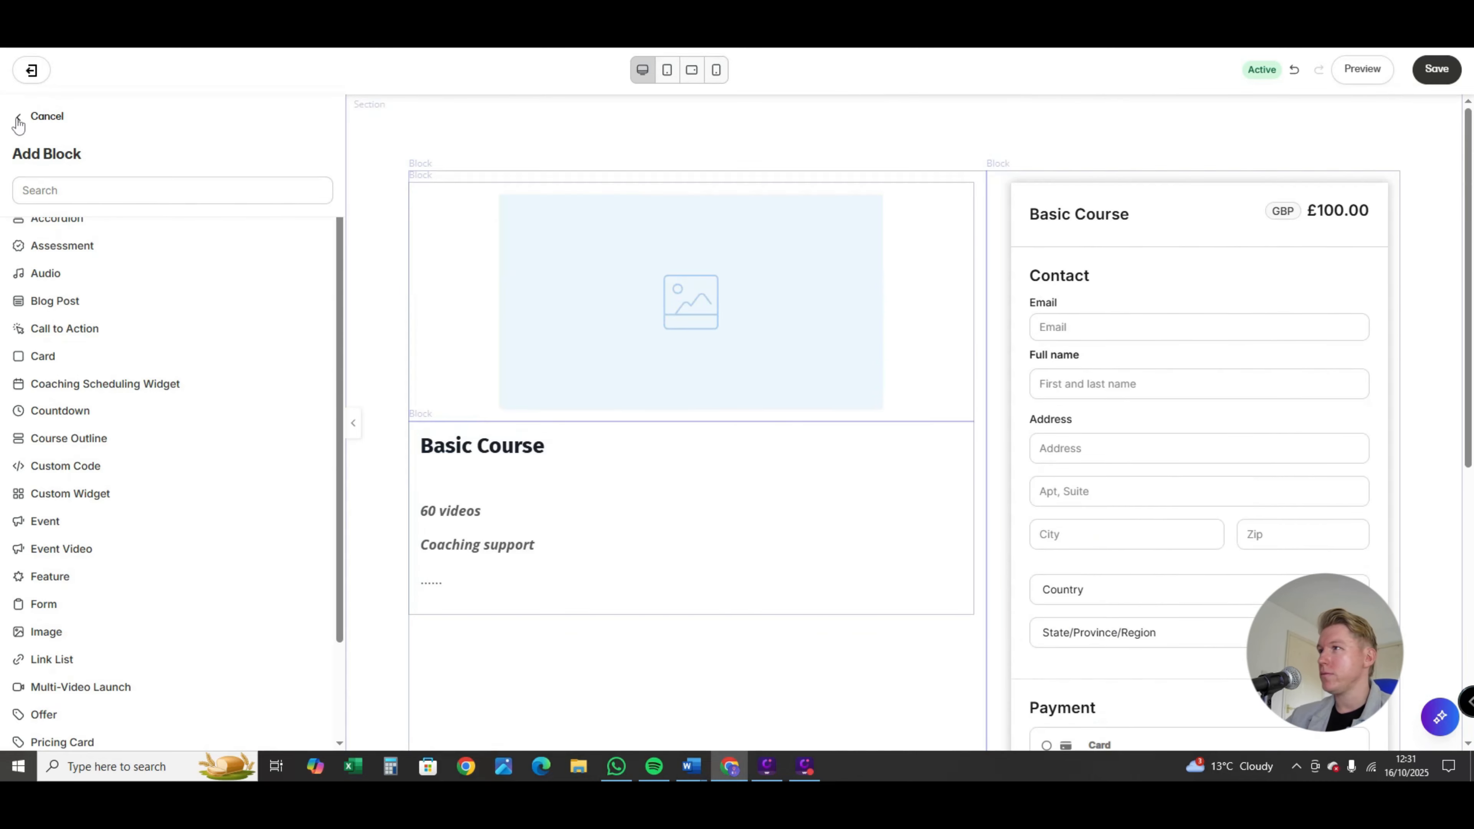
pyautogui.click(18, 119)
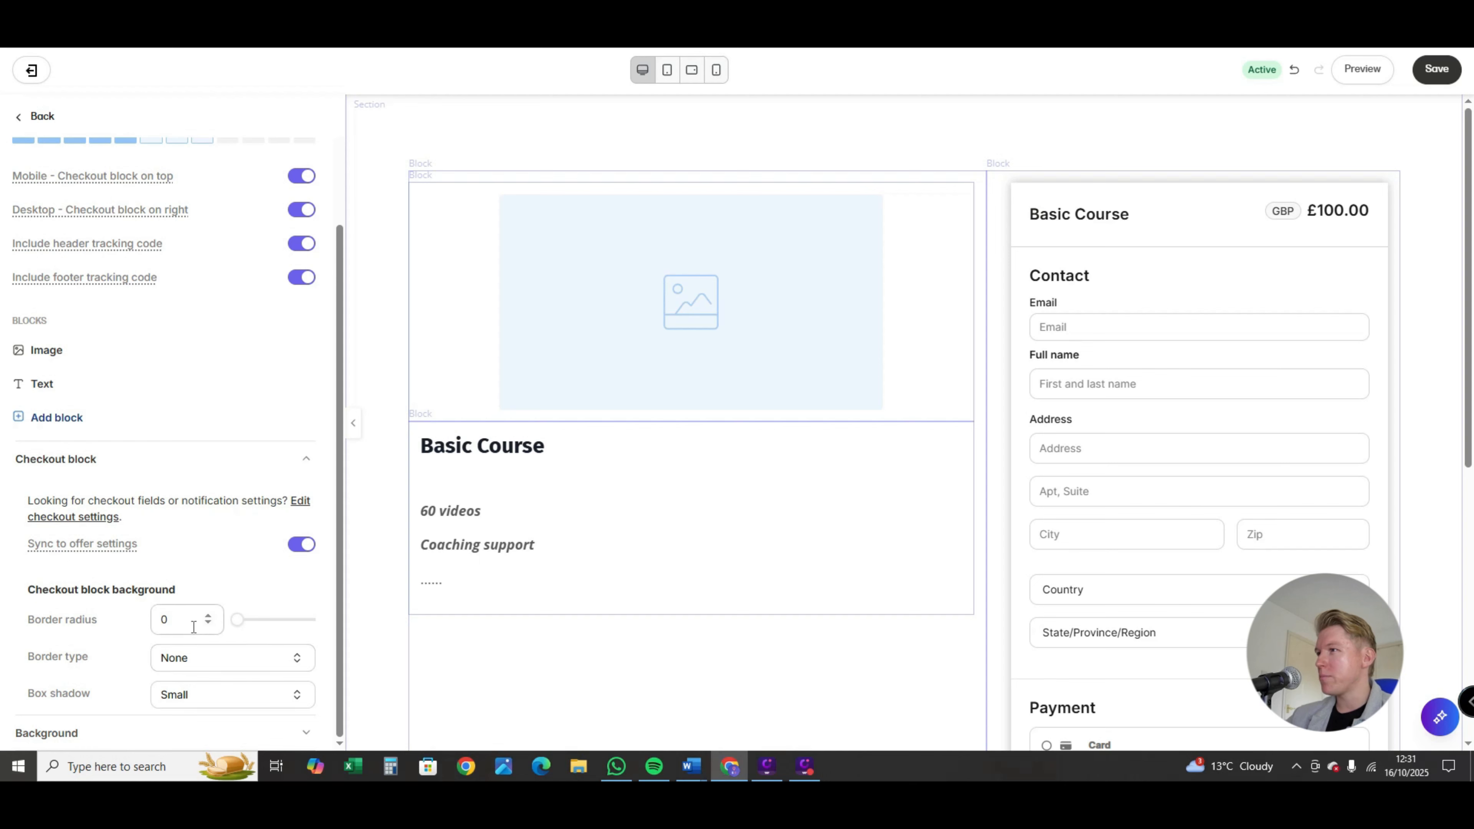
# Step: Set the checkout section's background color to black (#000000) and save the checkout page
pyautogui.scroll(1, 194, 627)
pyautogui.scroll(-1, 192, 639)
pyautogui.scroll(1, 195, 639)
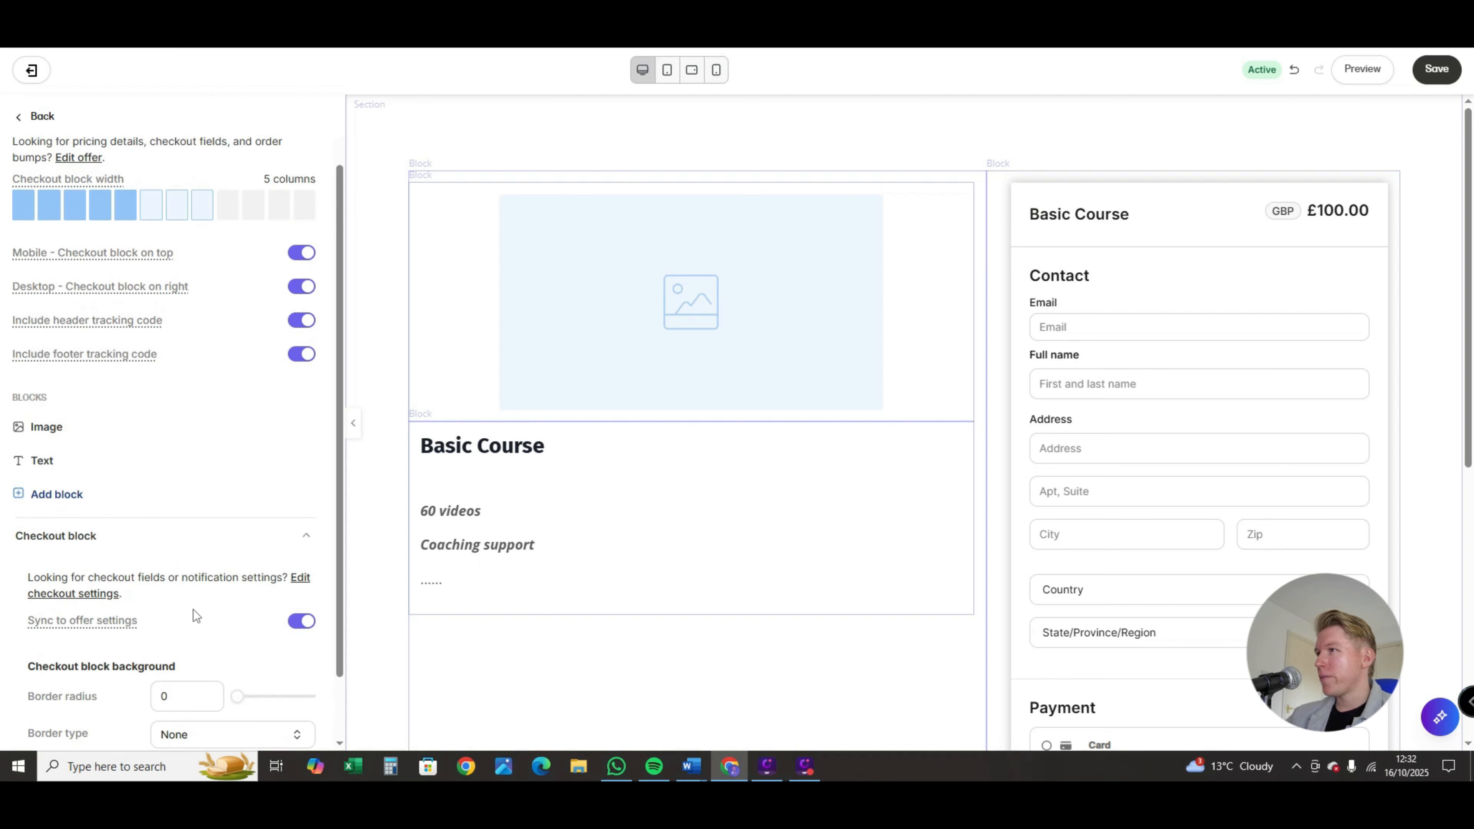
pyautogui.scroll(1, 196, 615)
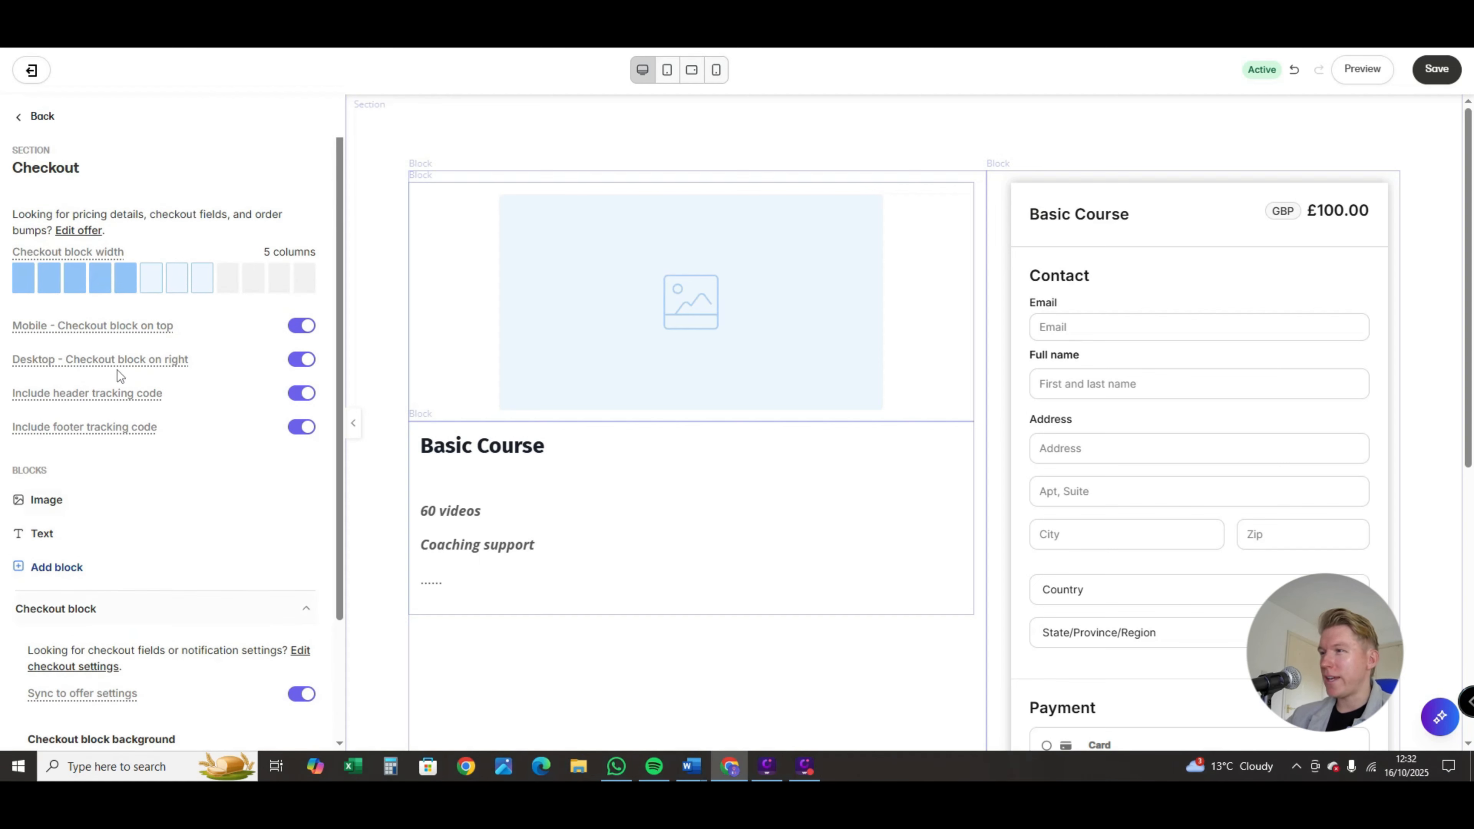
pyautogui.scroll(-2, 319, 331)
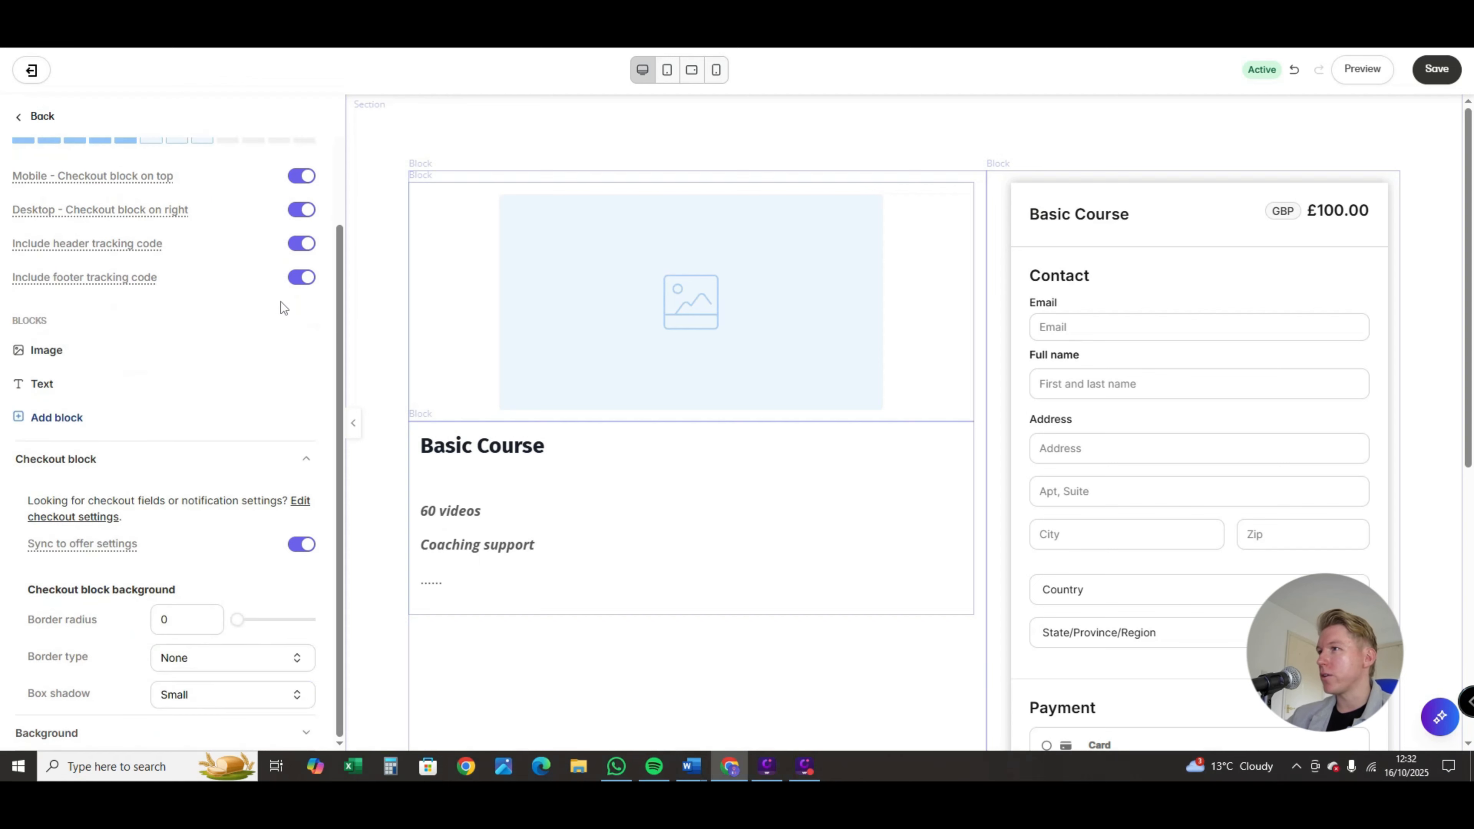
pyautogui.click(154, 735)
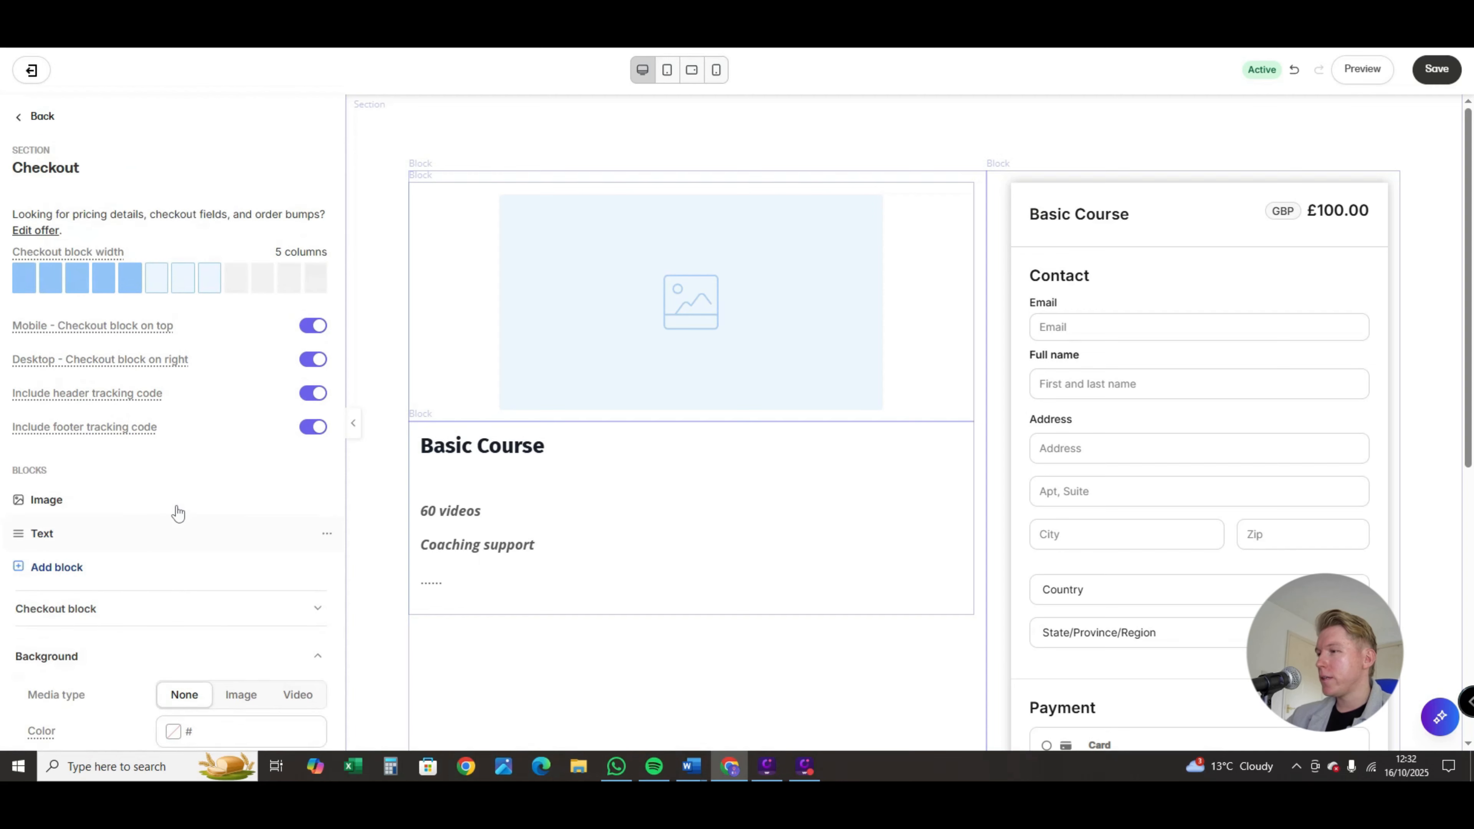
pyautogui.click(179, 724)
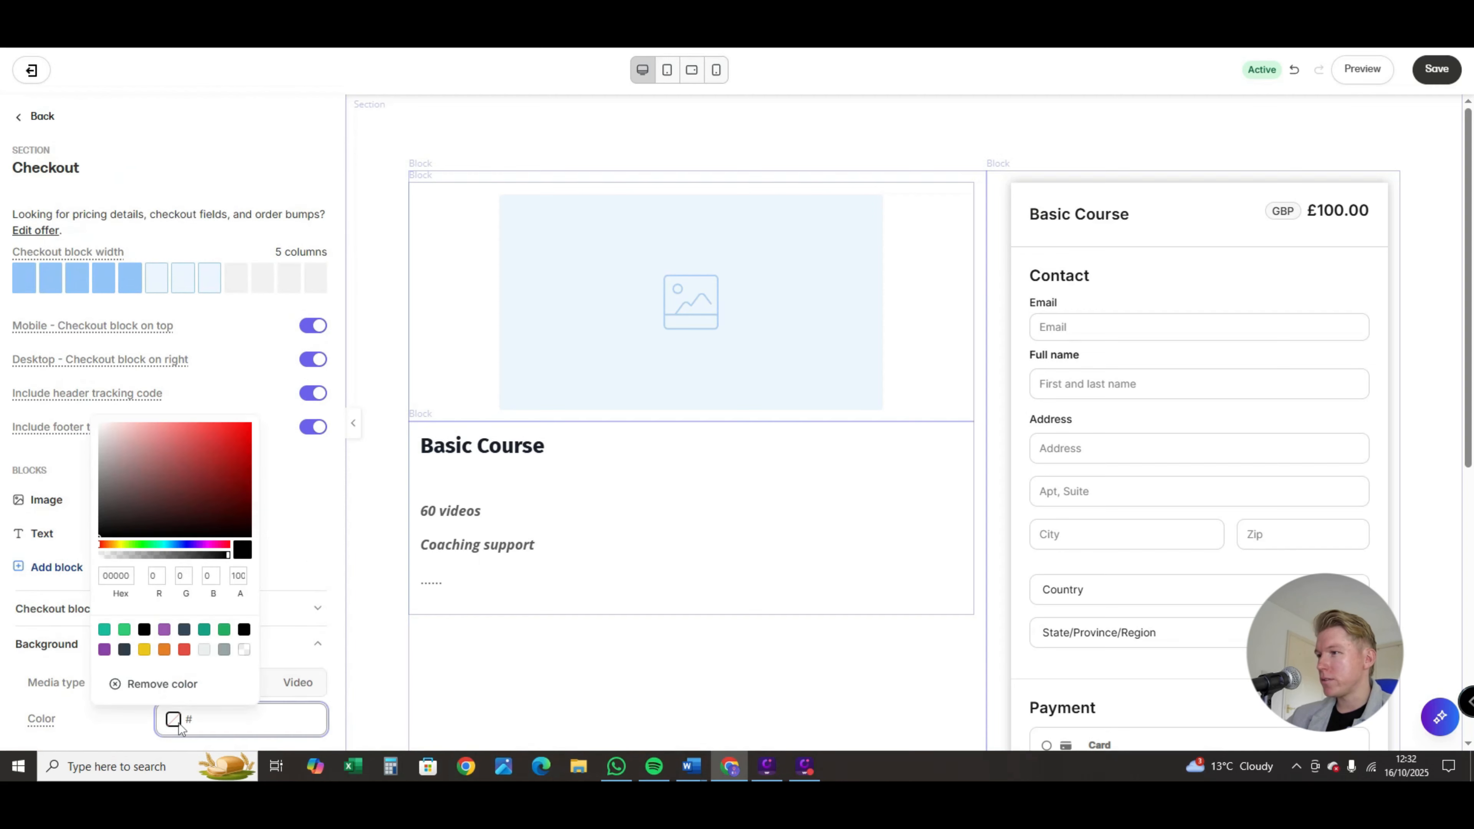
pyautogui.click(313, 559)
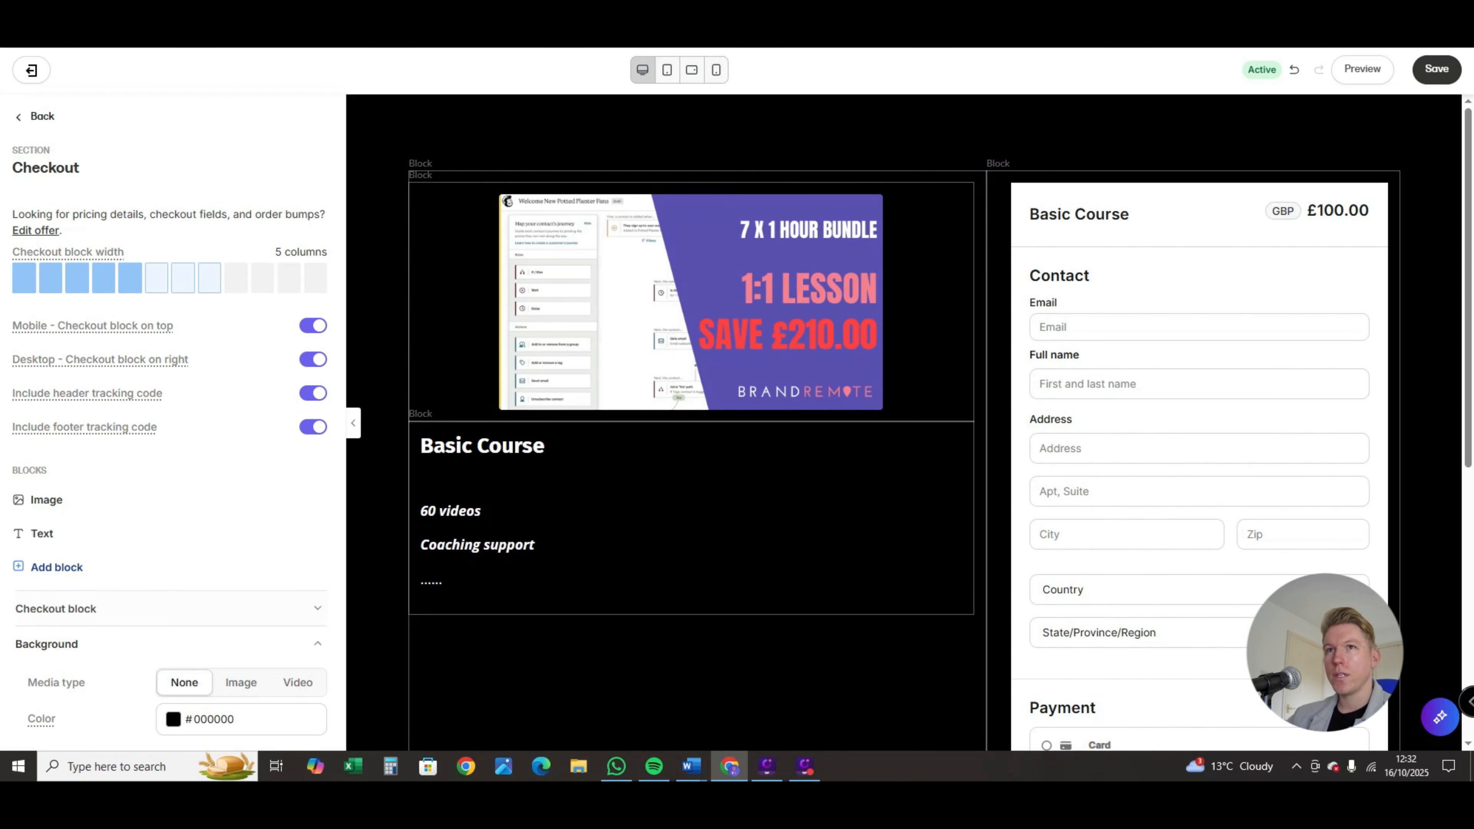
pyautogui.click(1437, 70)
pyautogui.scroll(-8, 910, 511)
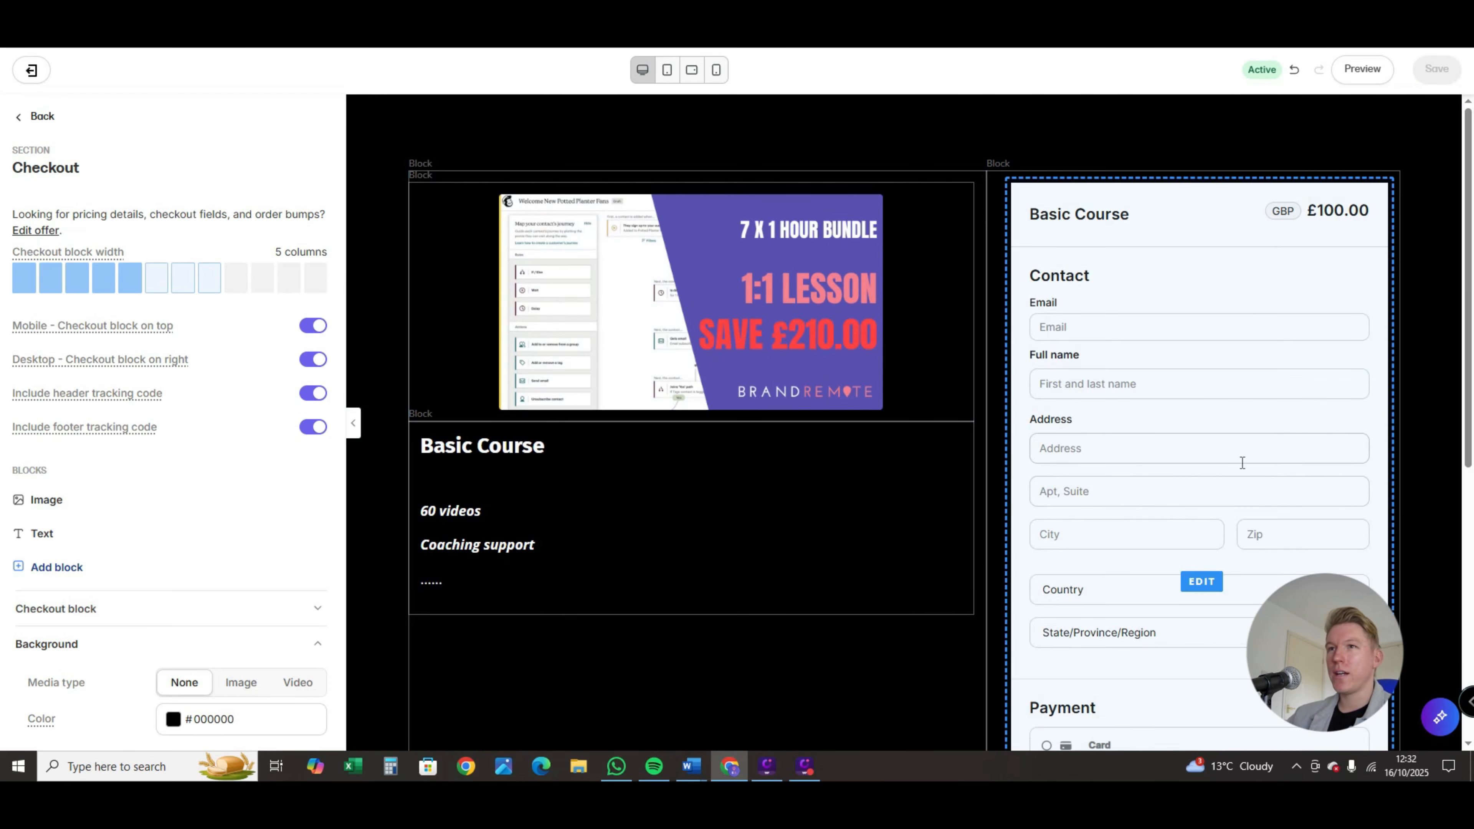
# Step: Back in the offer settings, keep Member's Product Library as the post-purchase destination and set the post-purchase email to None
pyautogui.click(32, 70)
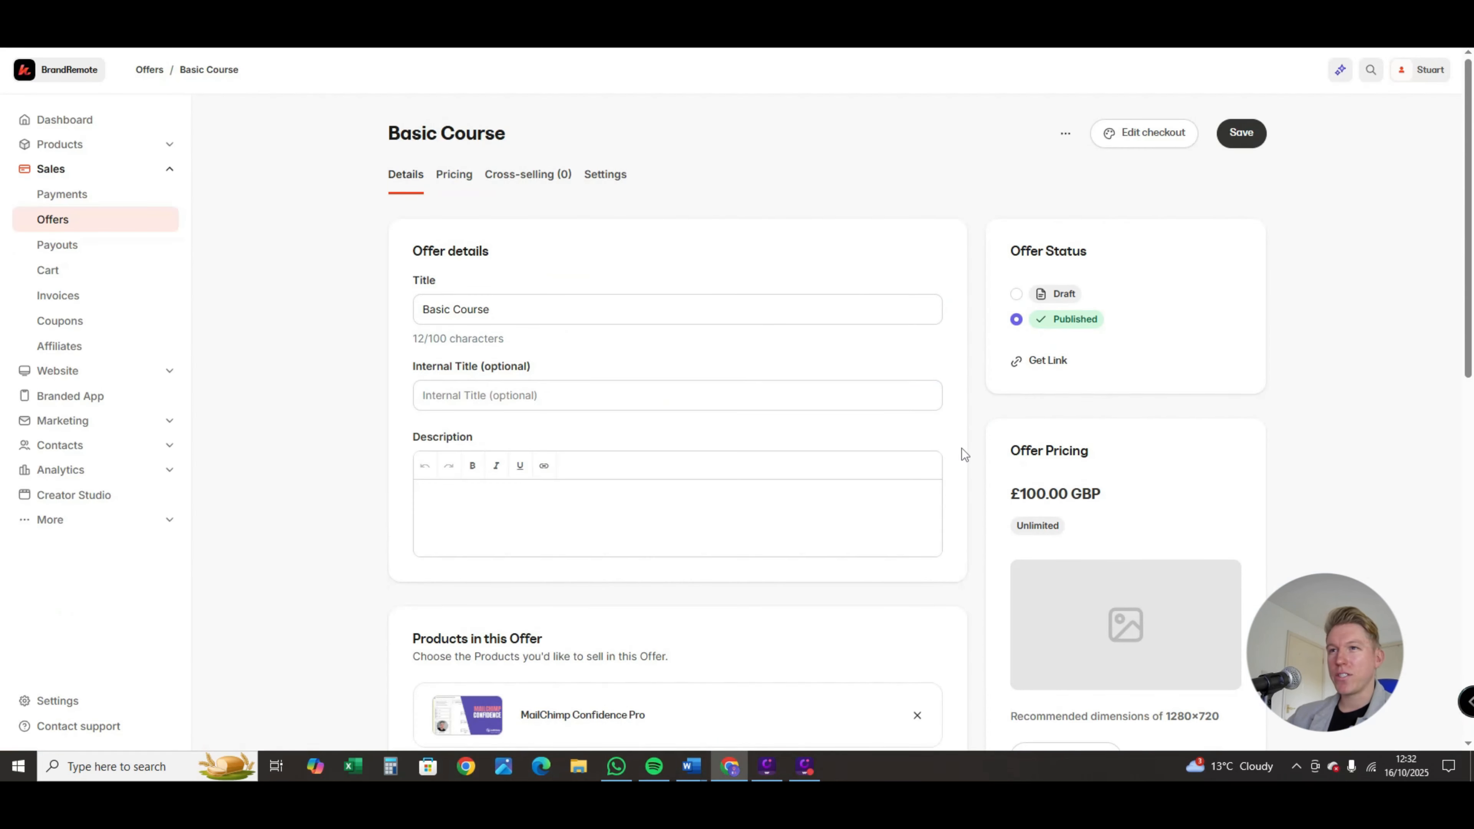
pyautogui.scroll(-10, 1276, 399)
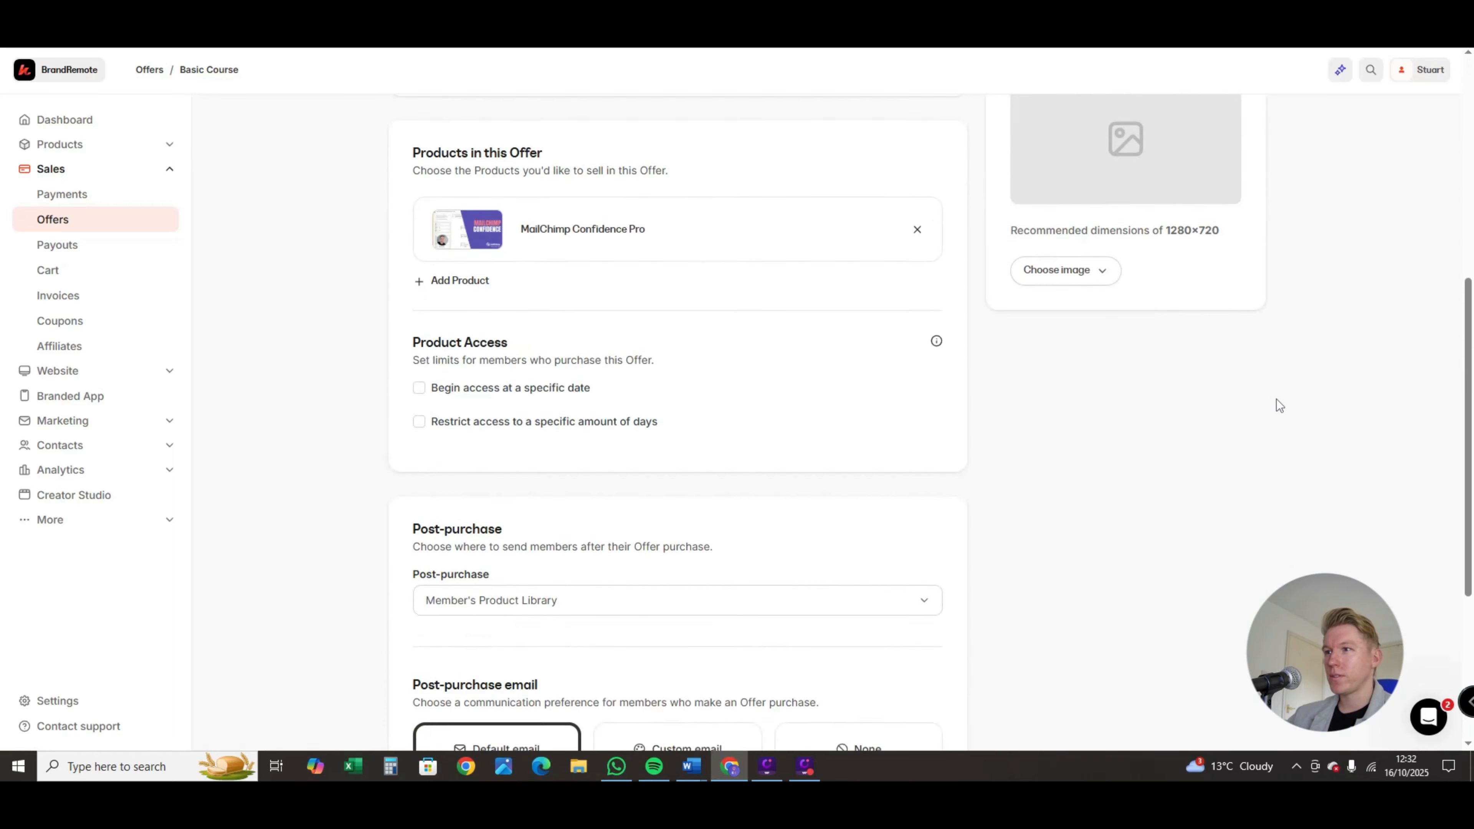
pyautogui.scroll(-1, 627, 491)
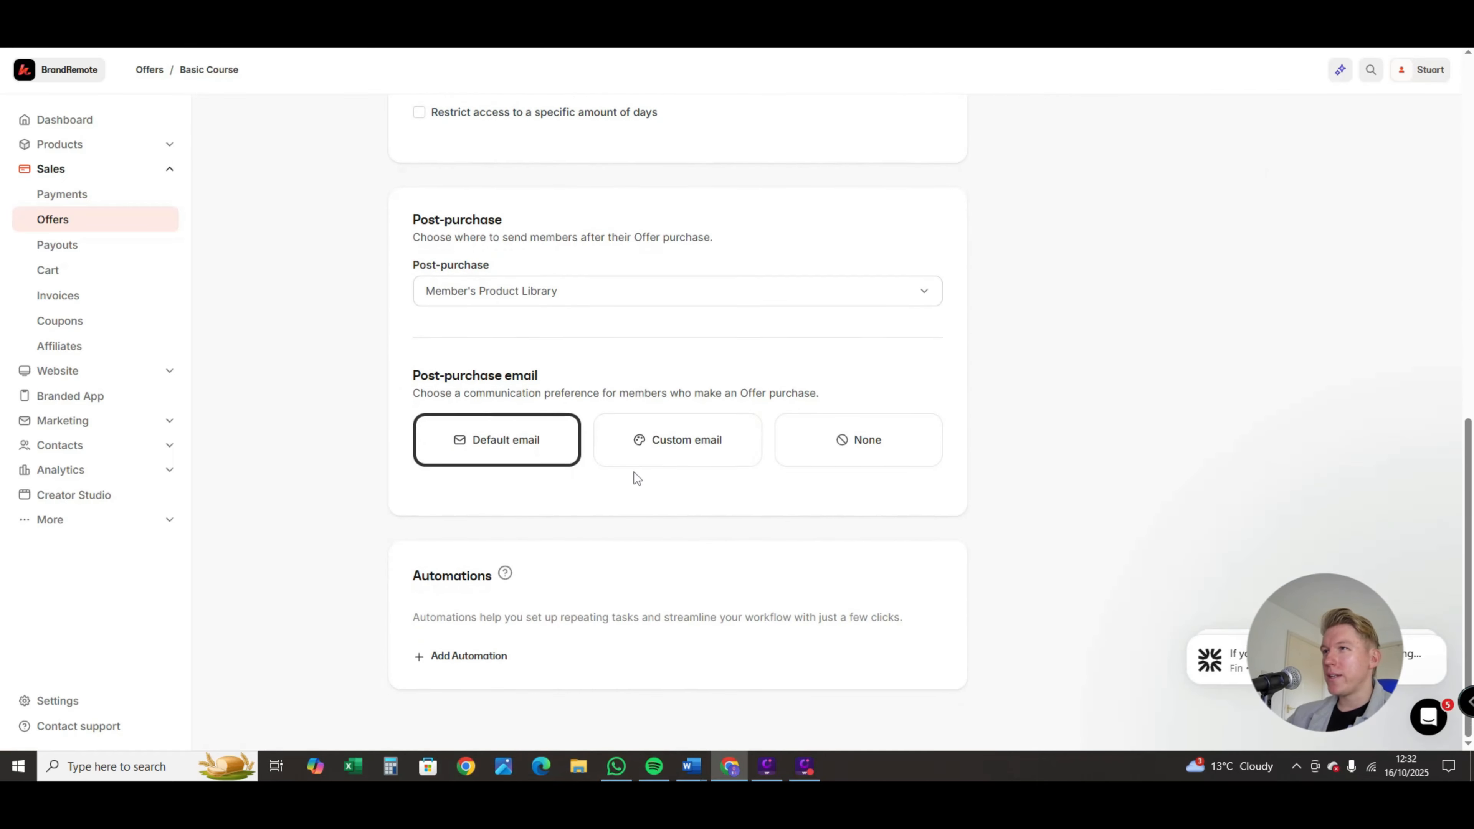
pyautogui.scroll(3, 432, 510)
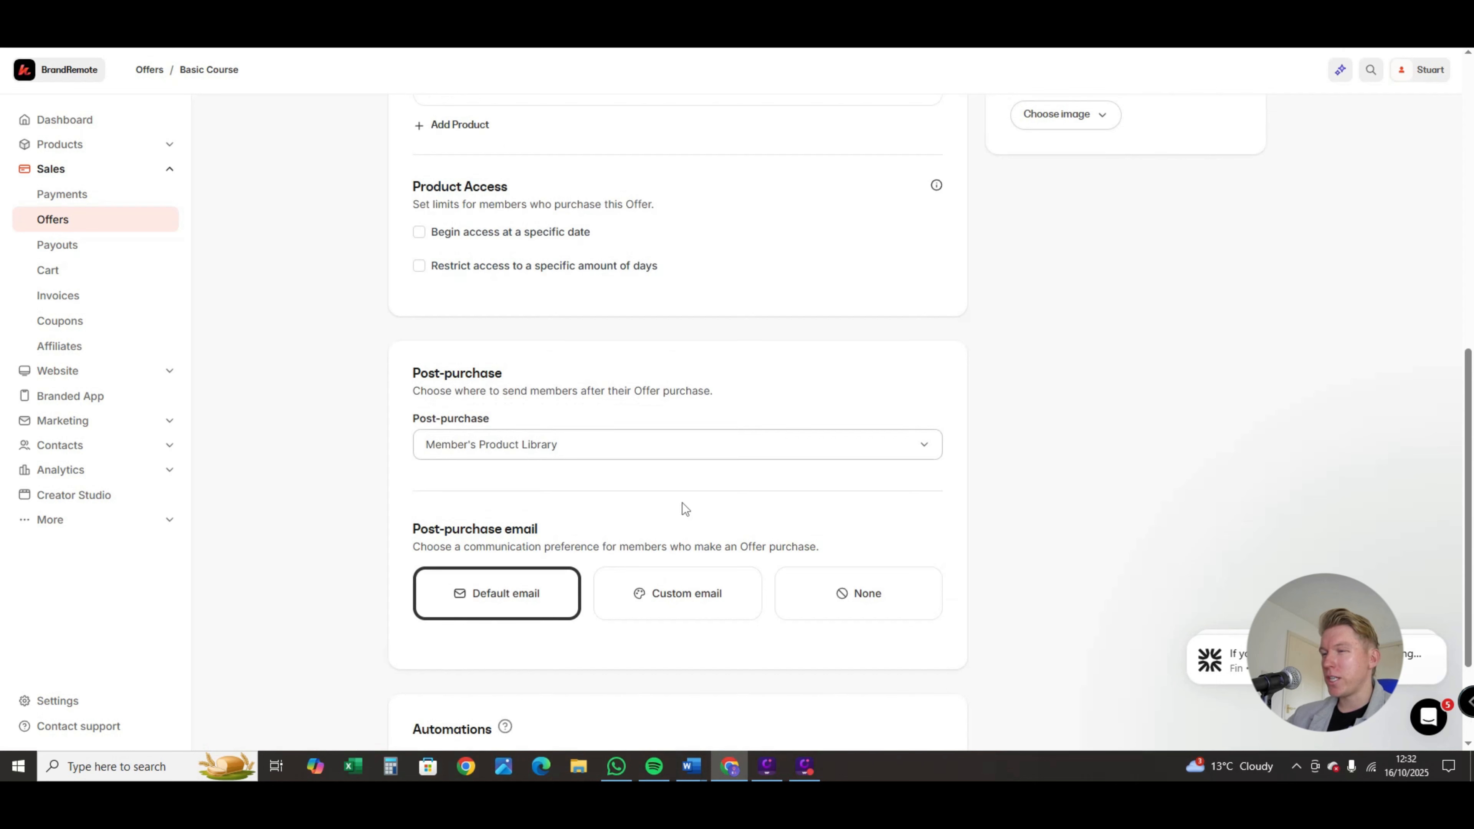
pyautogui.click(570, 454)
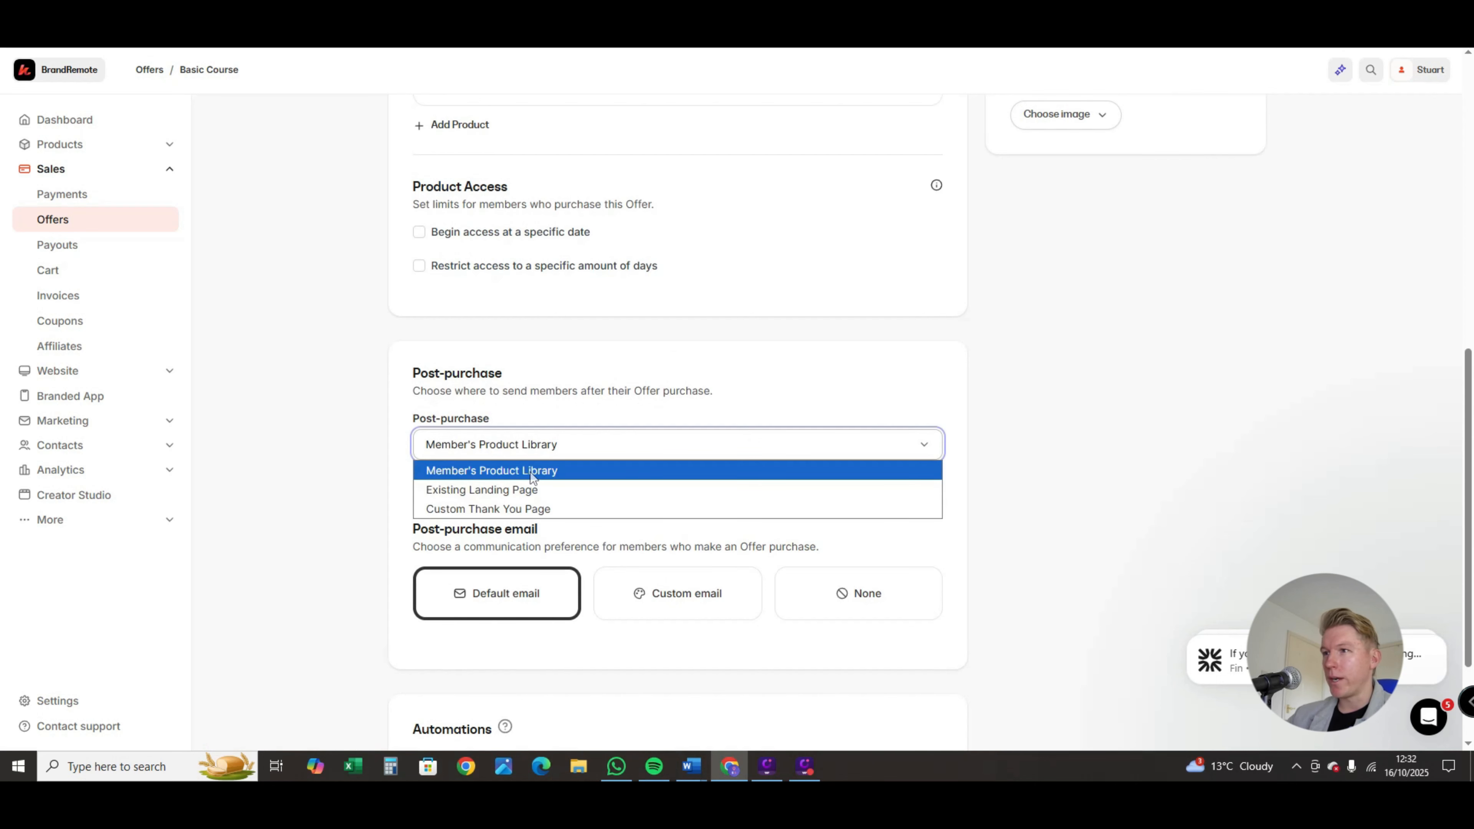
pyautogui.click(1097, 444)
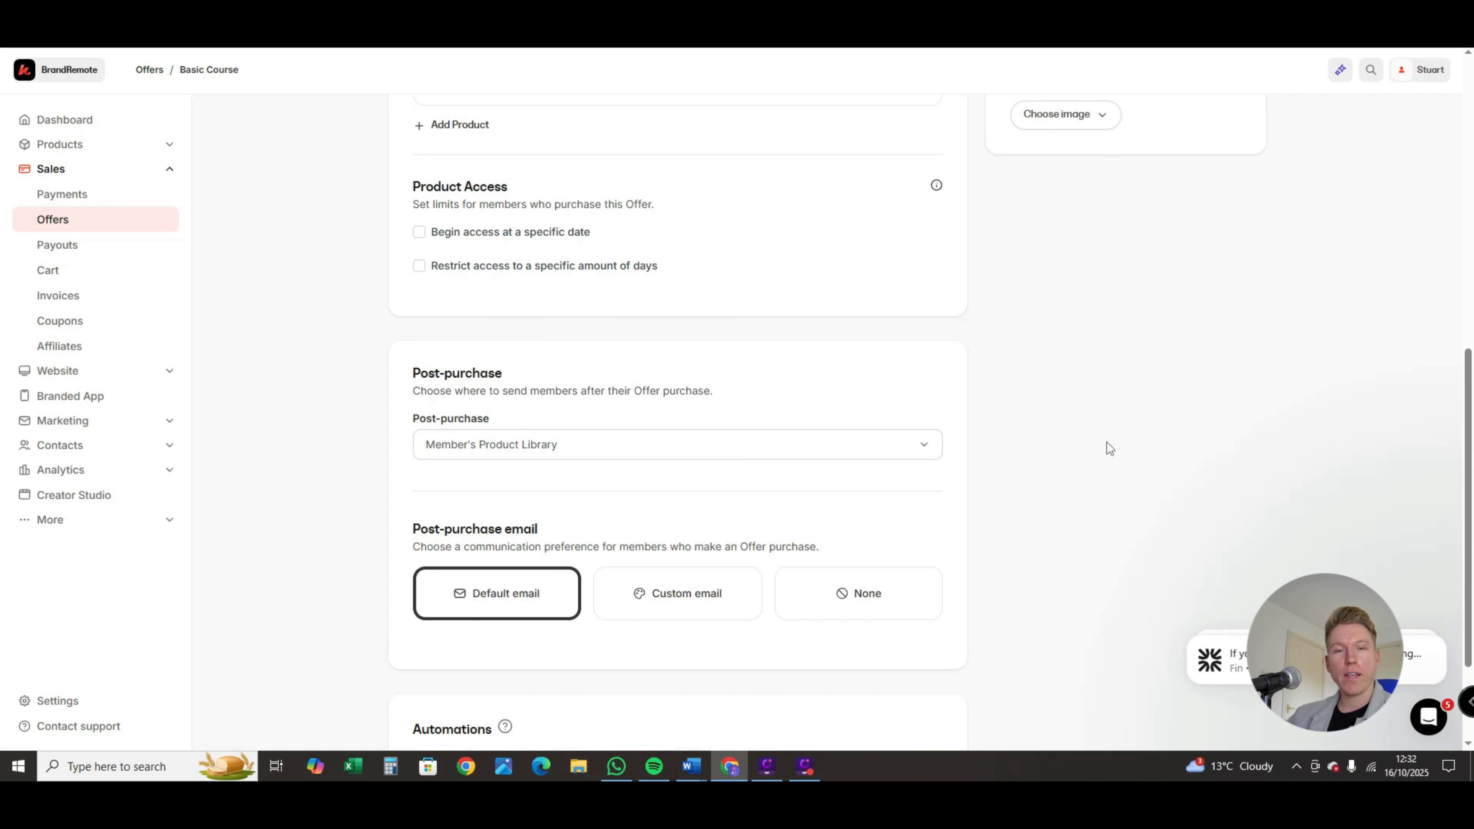
pyautogui.scroll(-3, 1119, 410)
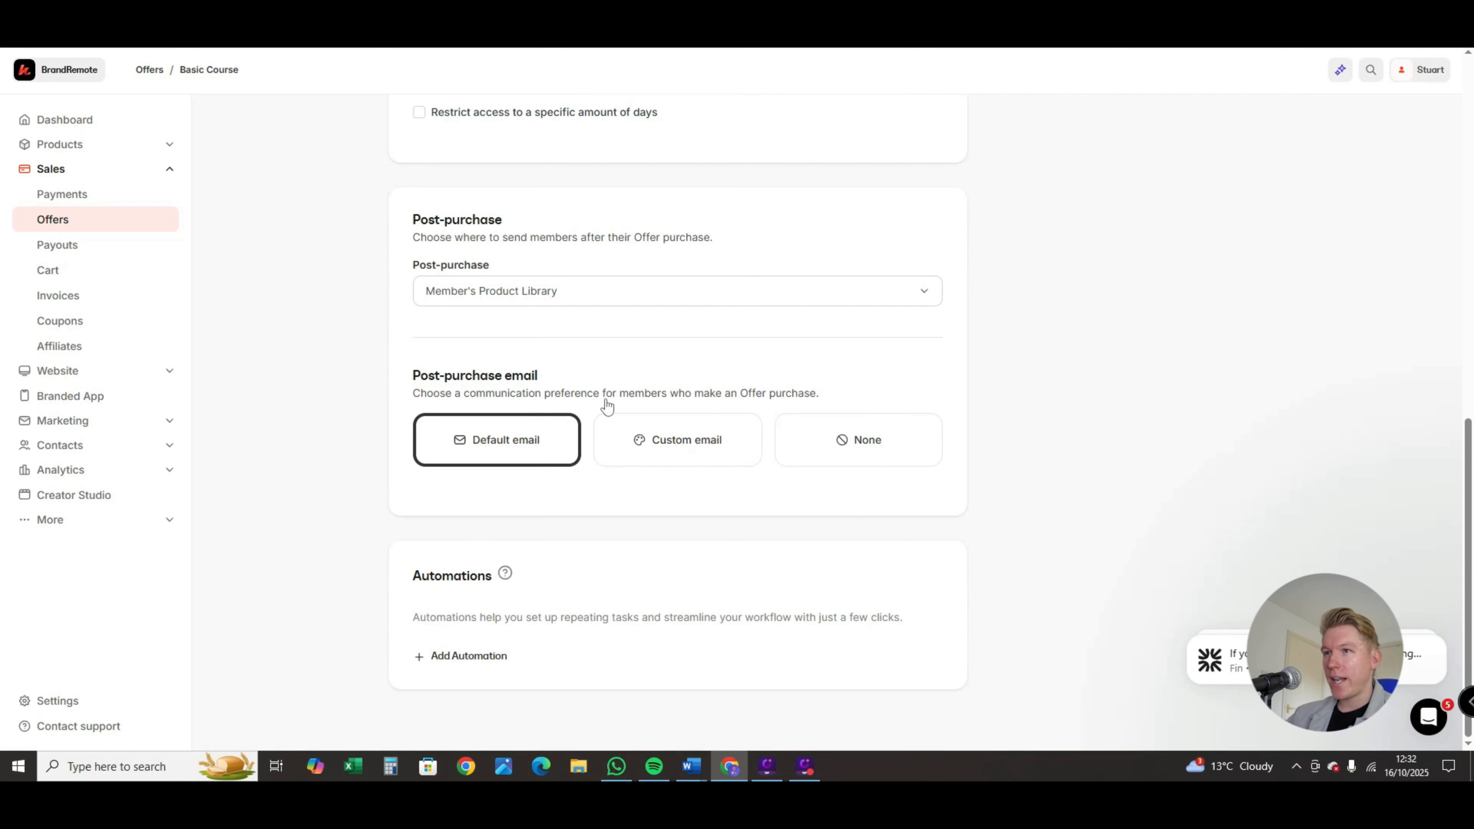
pyautogui.click(852, 449)
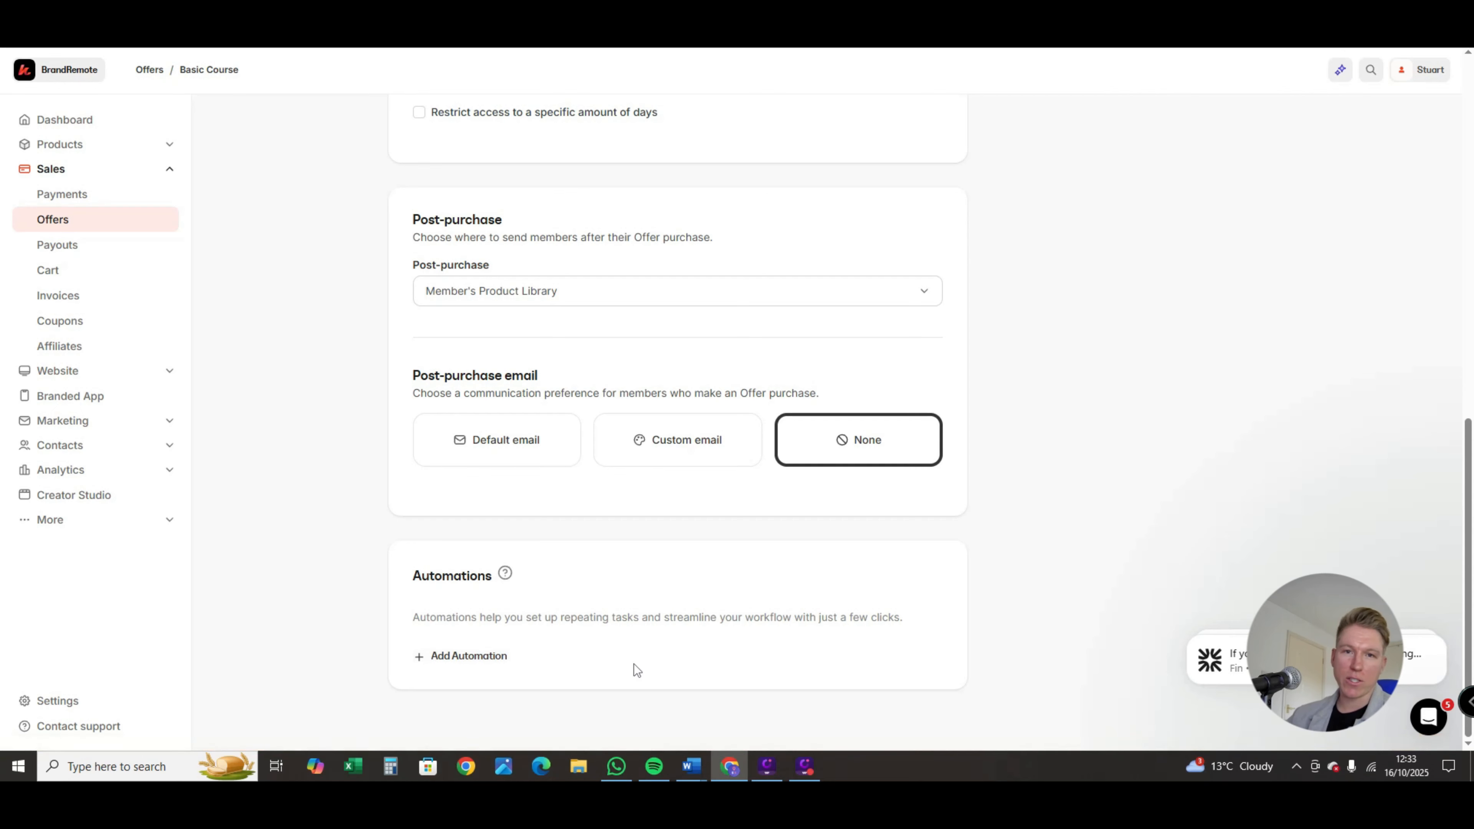
# Step: Copy the Basic Course offer's link and open it in a new browser tab to look over the checkout page
pyautogui.scroll(10, 873, 640)
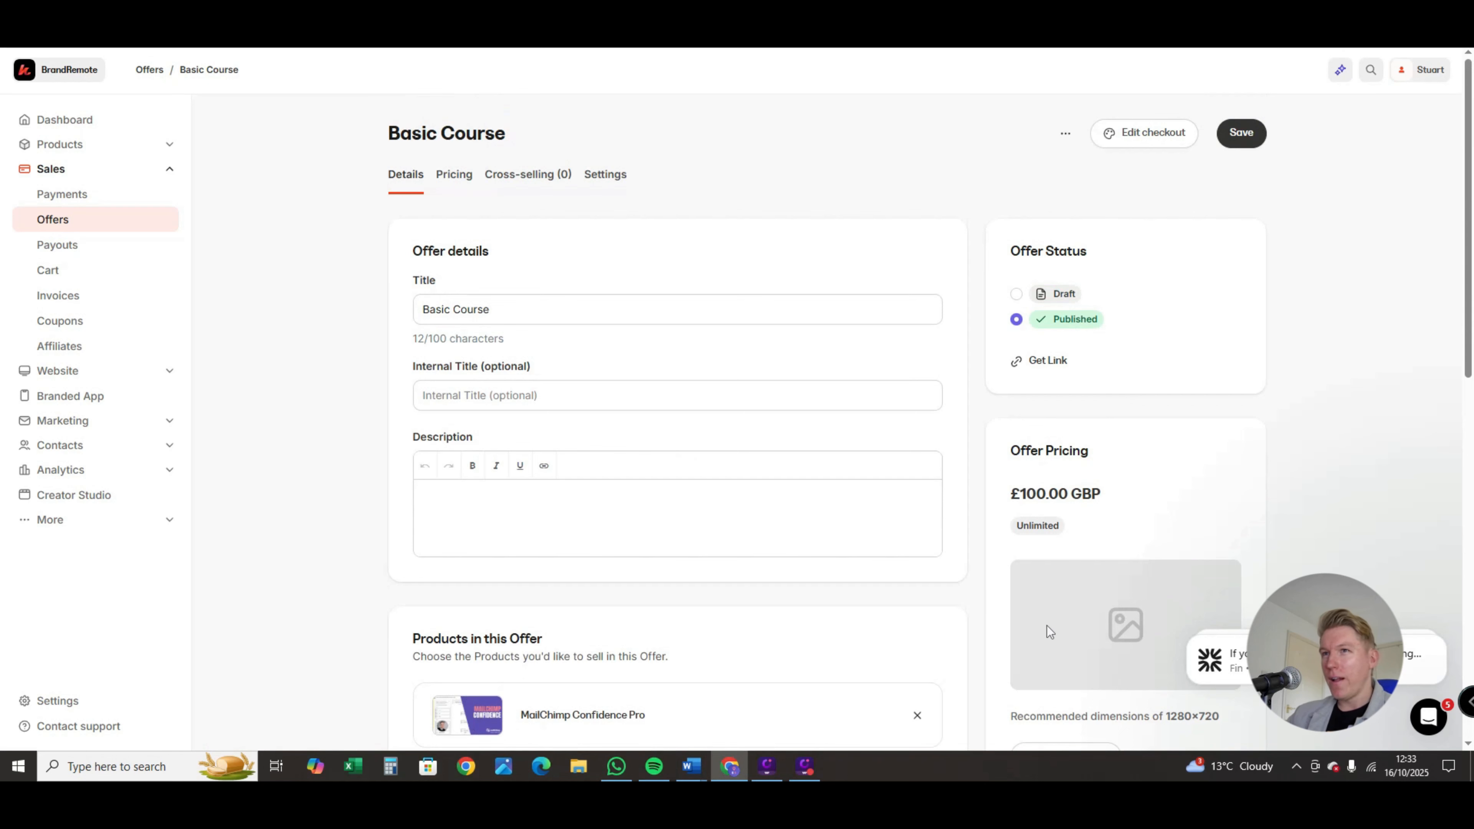
pyautogui.click(1019, 365)
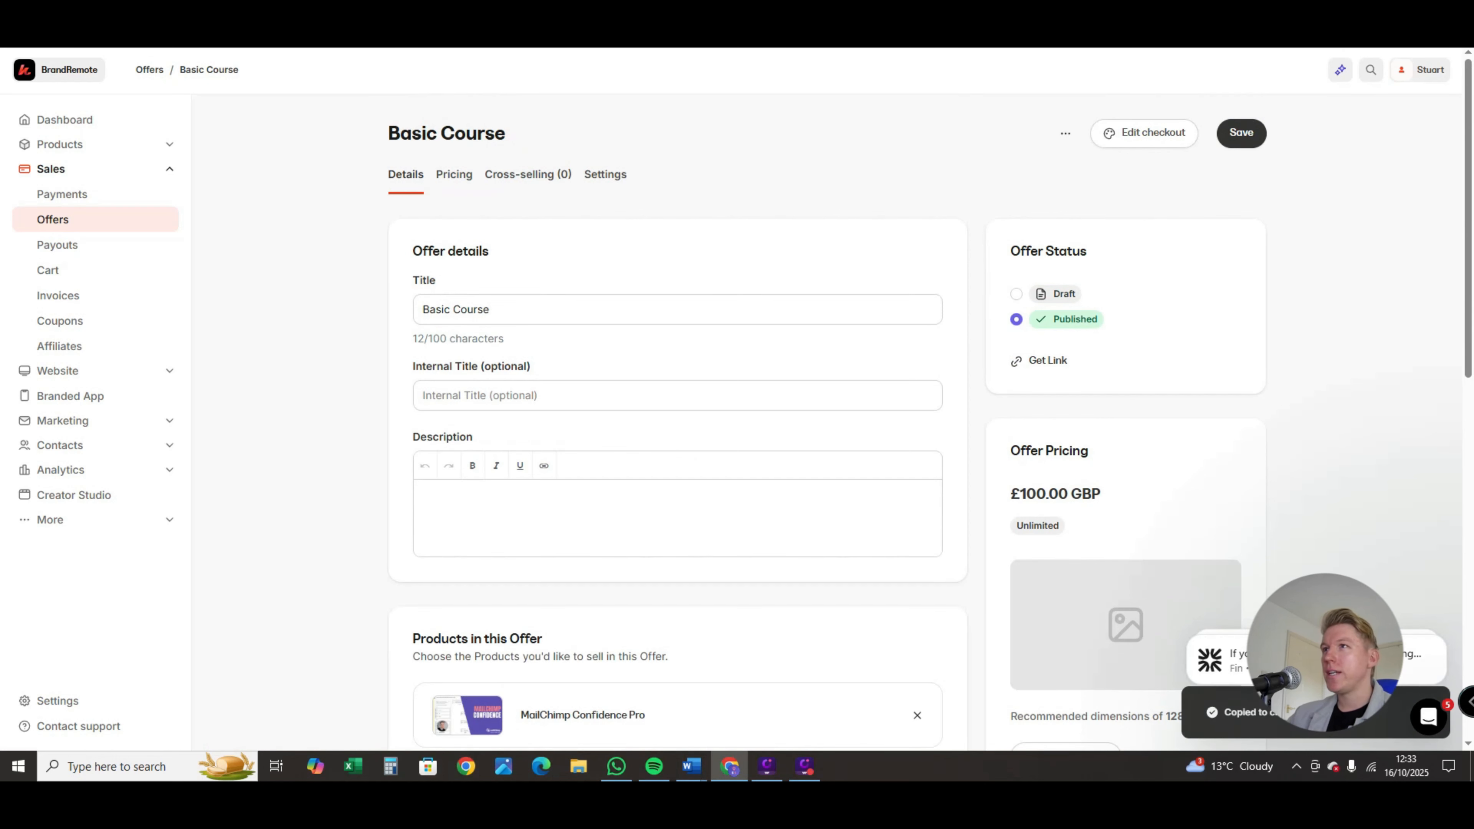
pyautogui.hotkey('ctrl', 't')
pyautogui.hotkey('ctrl', 'v')
pyautogui.press('Return')
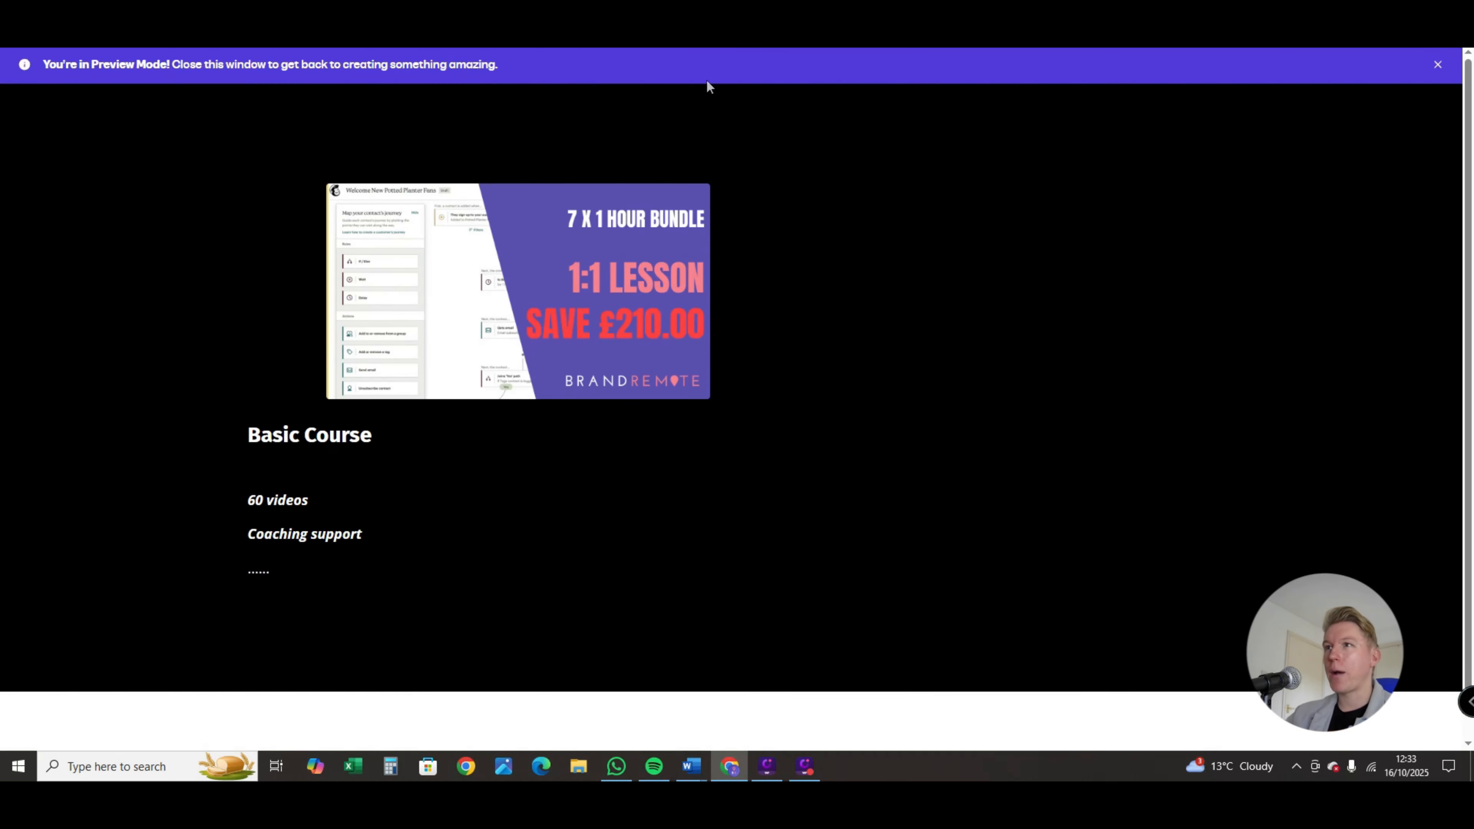
pyautogui.scroll(-2, 1094, 549)
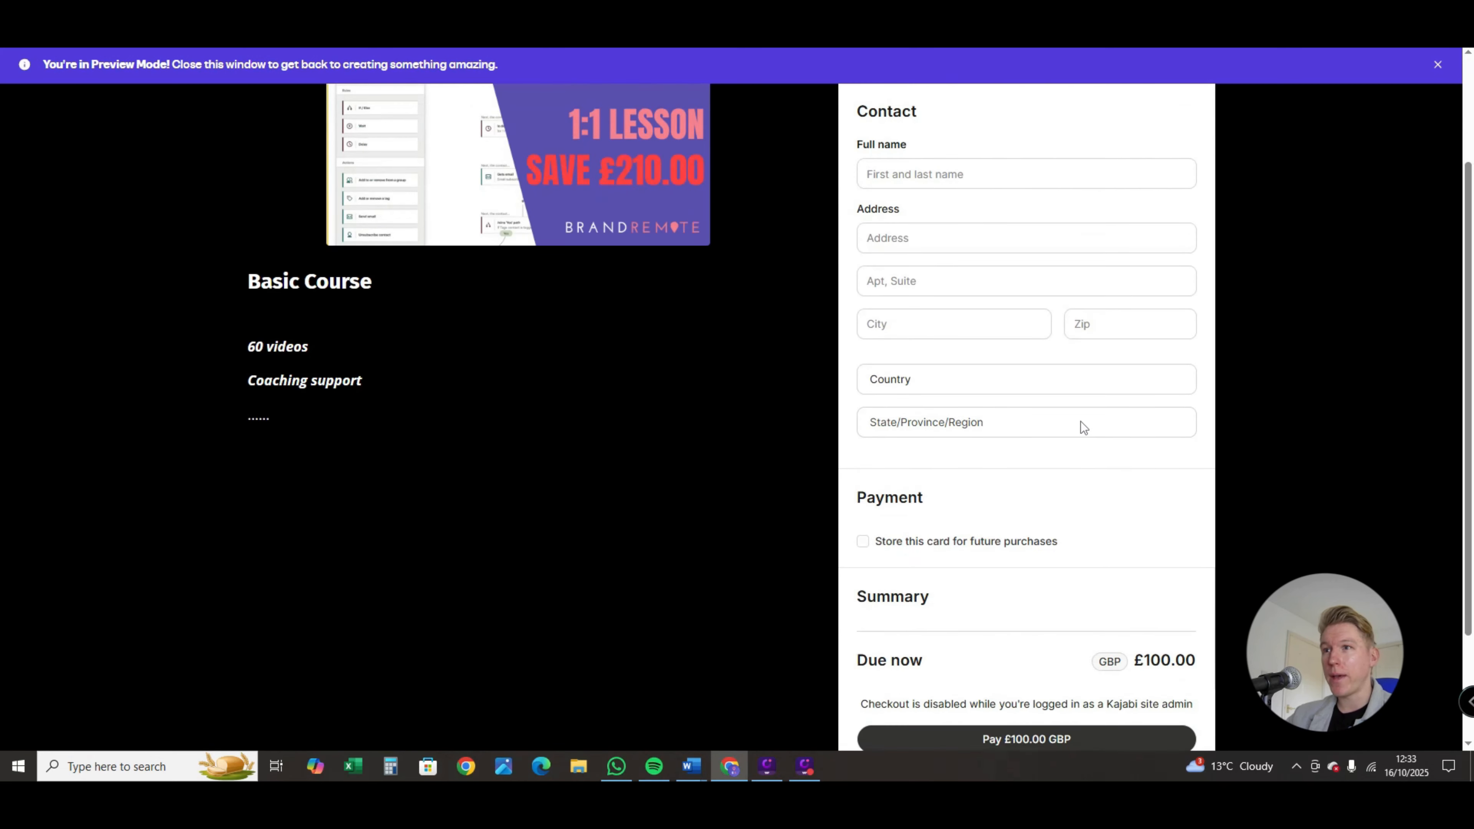
pyautogui.scroll(2, 1065, 456)
pyautogui.scroll(-2, 1065, 456)
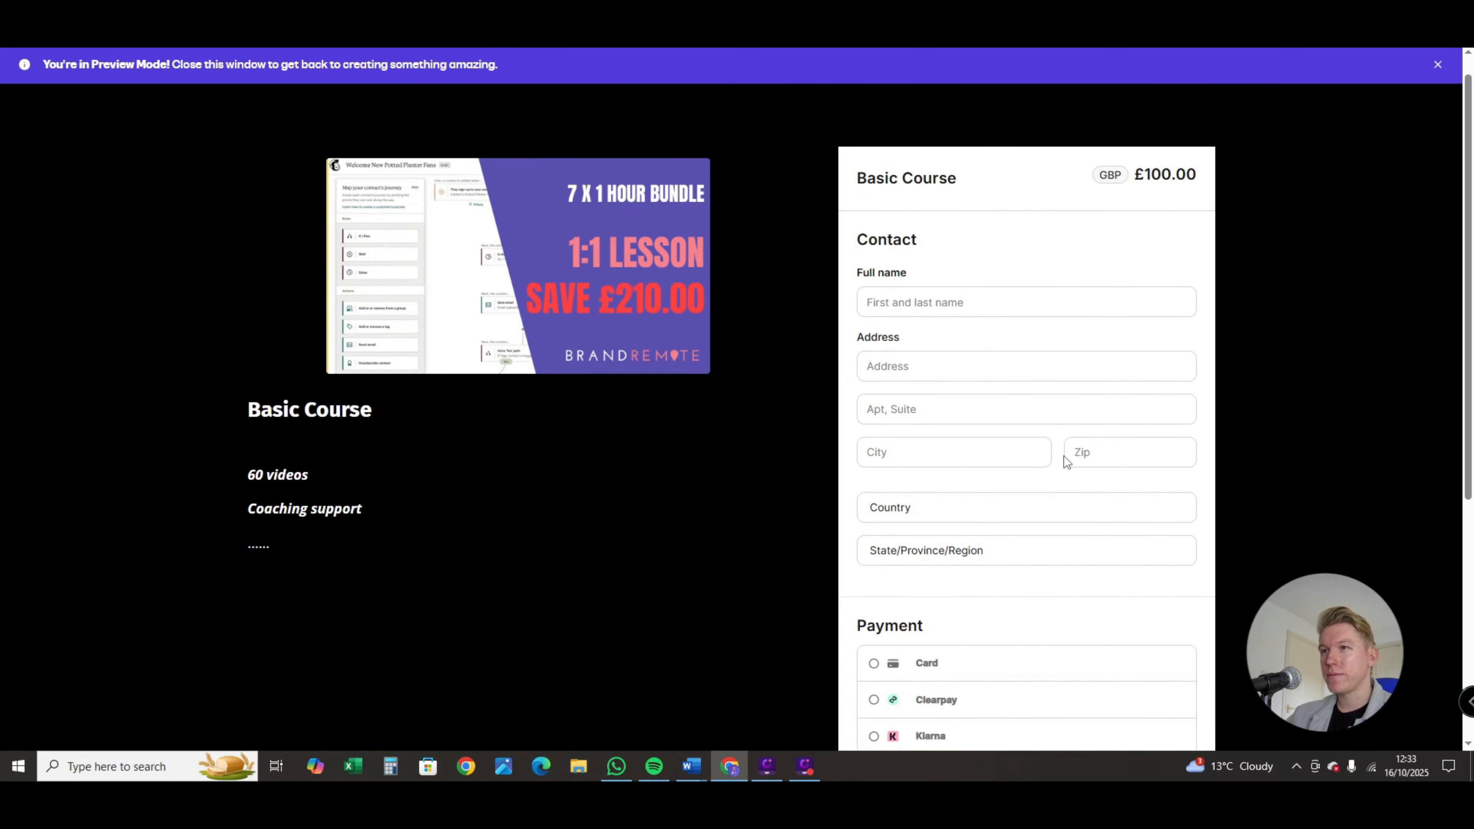